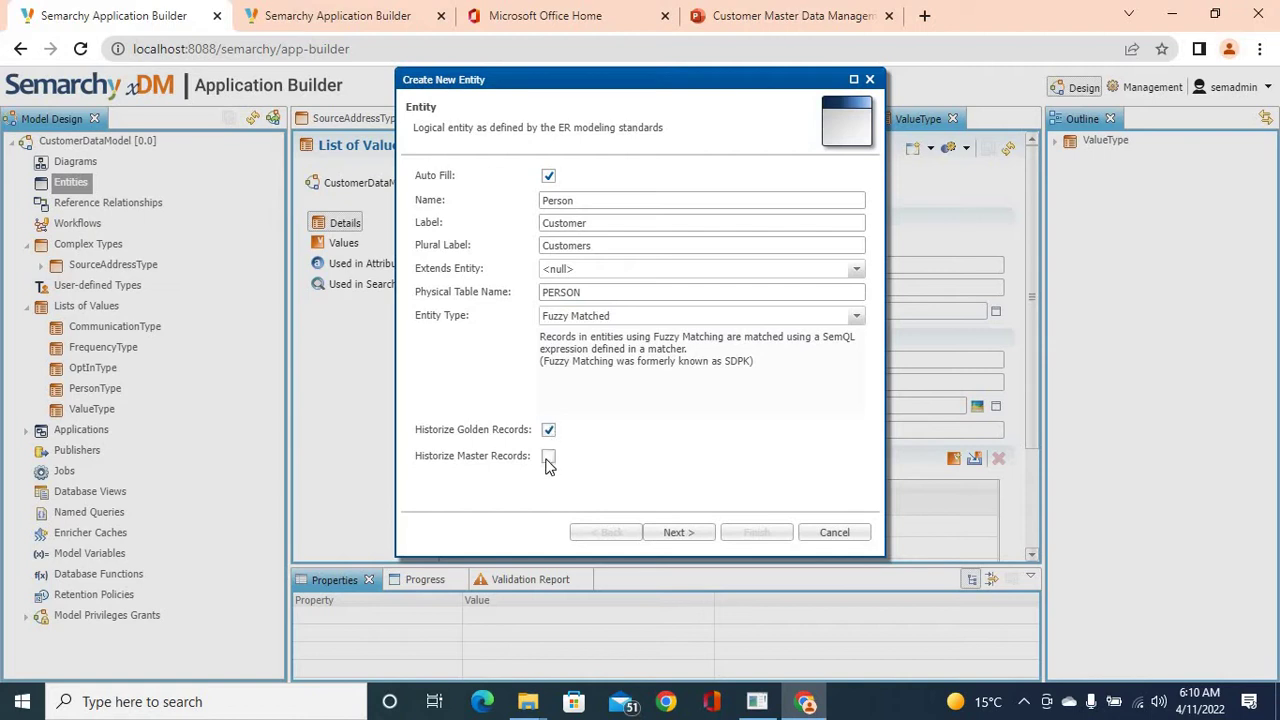
Enable history for the Person entity's master records and name its primary key attribute ID, checking it against the Data Model slide
{"action": "left_click", "coordinate": [548, 457]}
{"action": "left_click", "coordinate": [700, 537]}
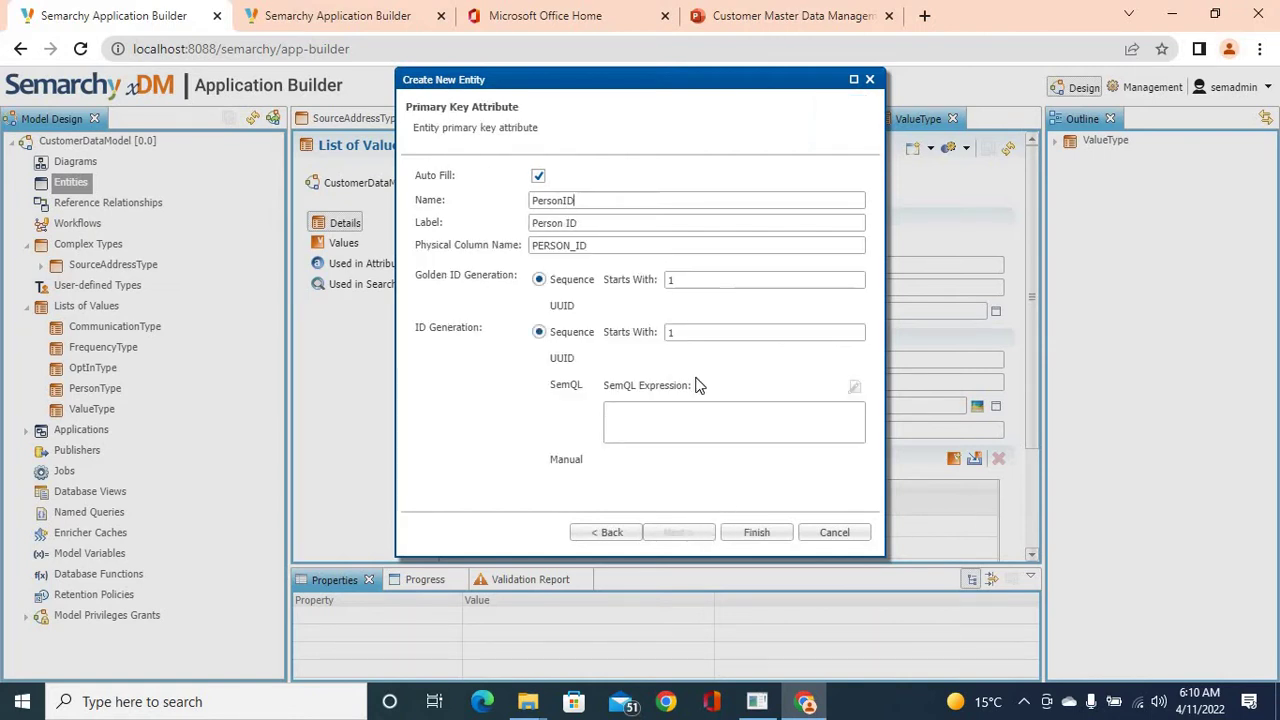
{"action": "left_click", "coordinate": [564, 201]}
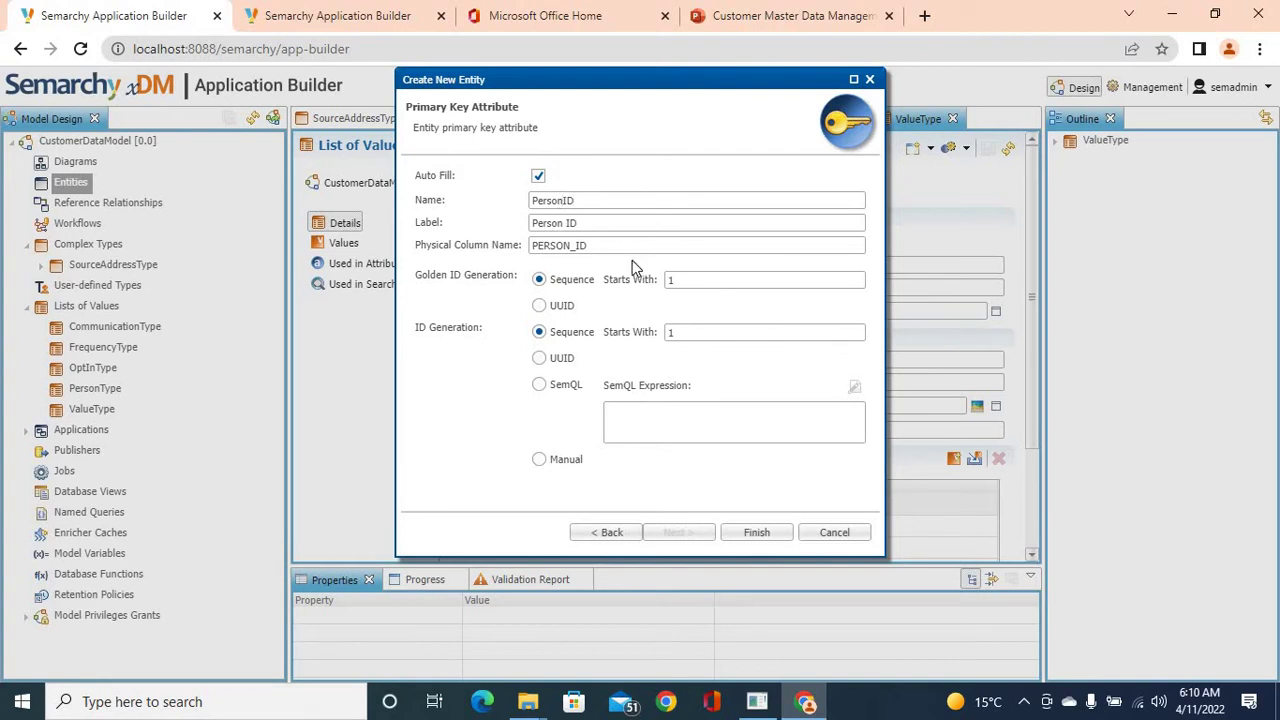
{"action": "key", "text": "BackSpace"}
{"action": "key", "text": "BackSpace"}
{"action": "key", "text": "BackSpace"}
{"action": "key", "text": "BackSpace"}
{"action": "key", "text": "BackSpace"}
{"action": "key", "text": "BackSpace"}
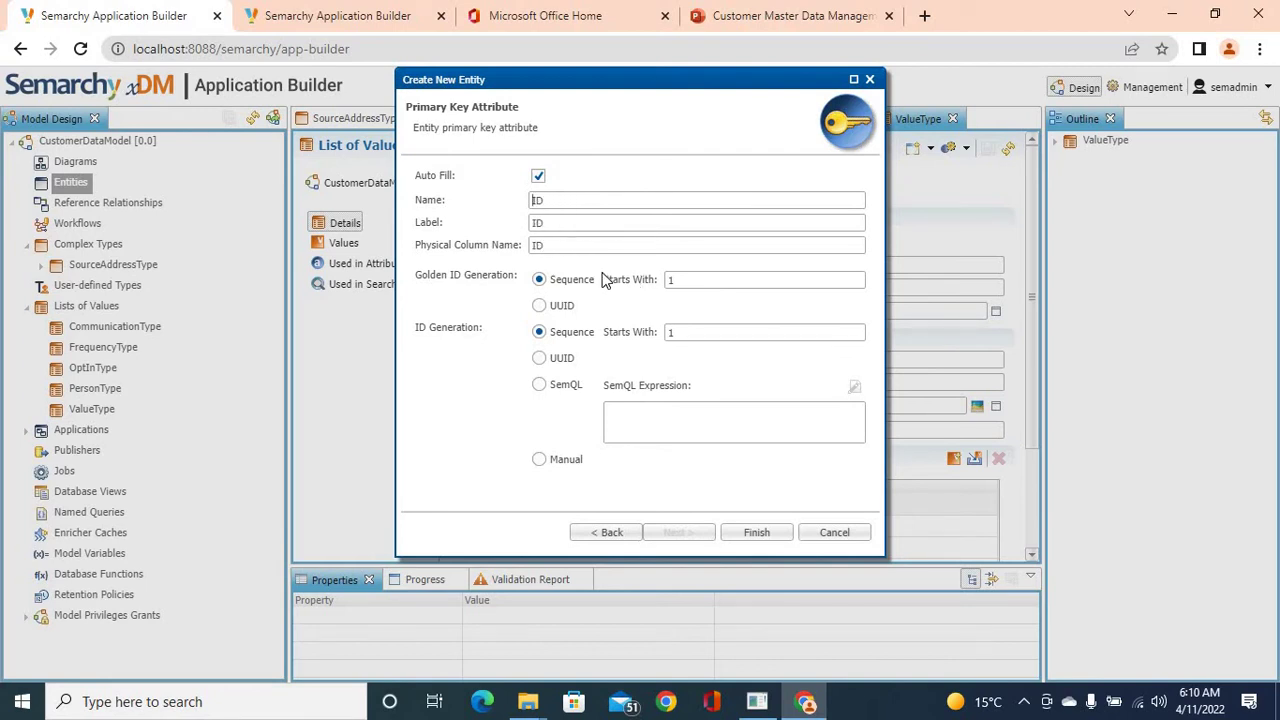
{"action": "left_click", "coordinate": [822, 25]}
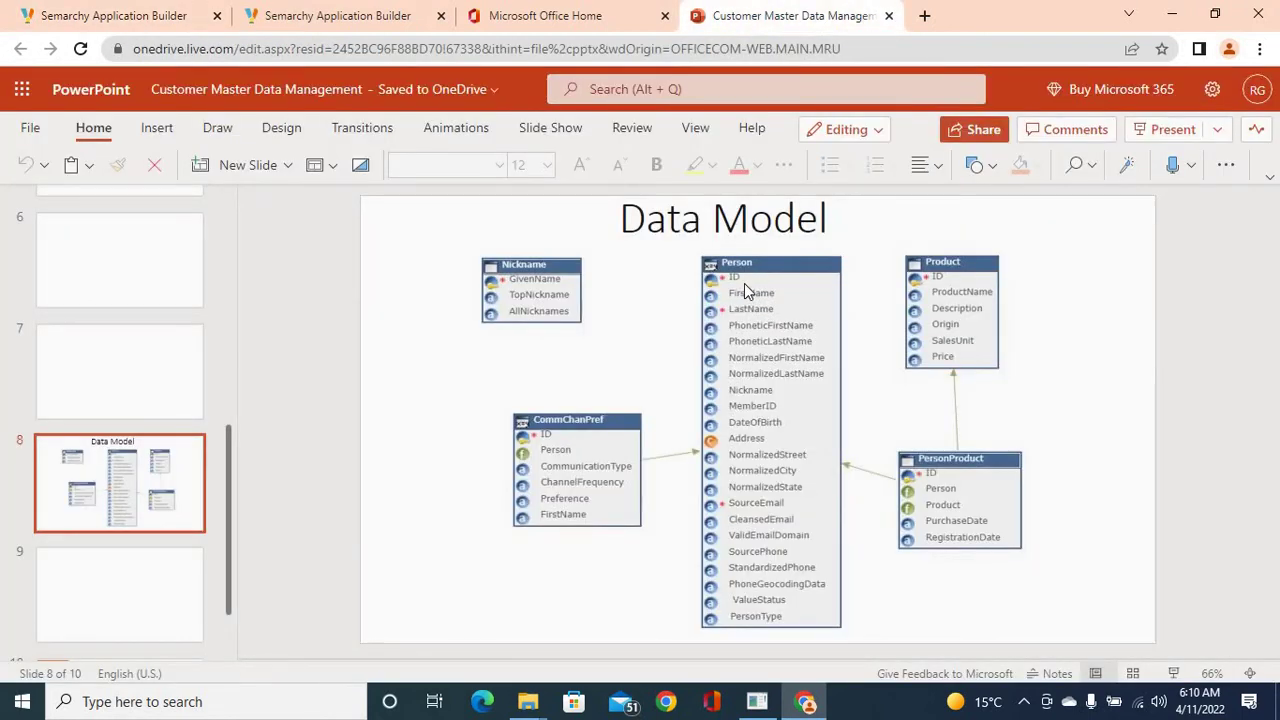
{"action": "left_click", "coordinate": [152, 17]}
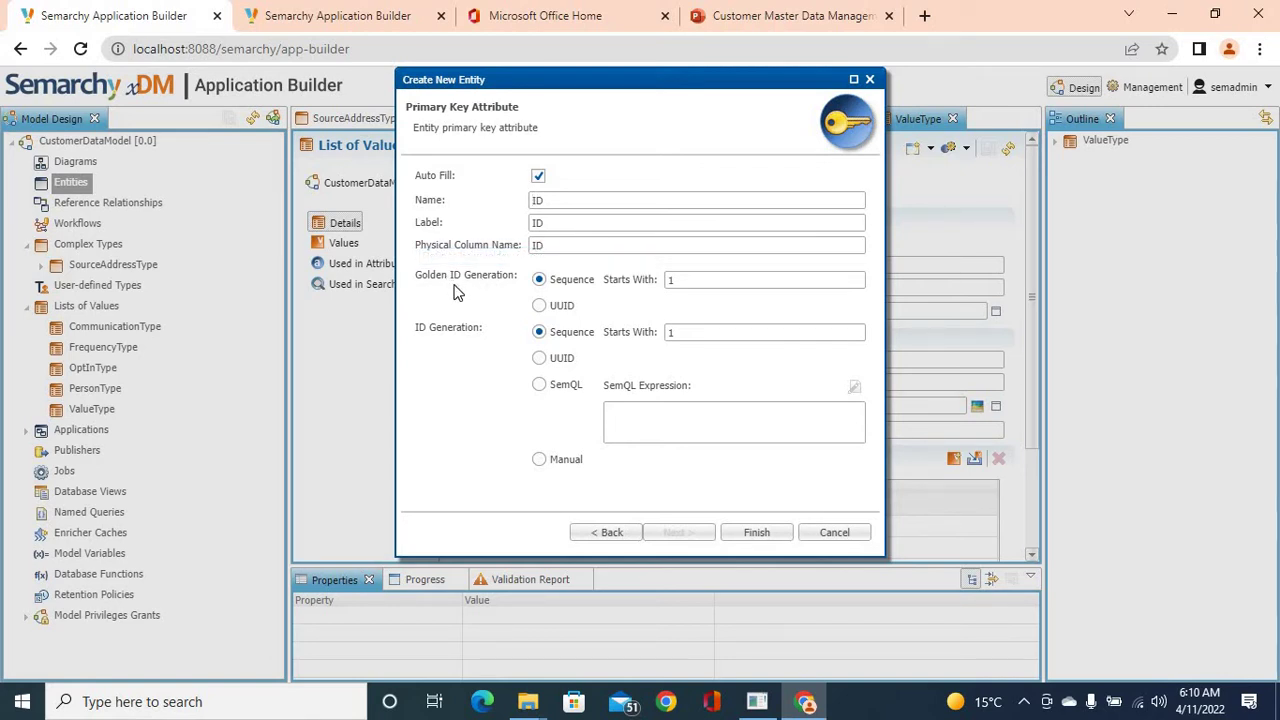
Start the golden ID sequence at 10001, set ID generation to Manual, and finish creating the Person entity
{"action": "left_click", "coordinate": [695, 279]}
{"action": "mouse_move", "coordinate": [474, 339]}
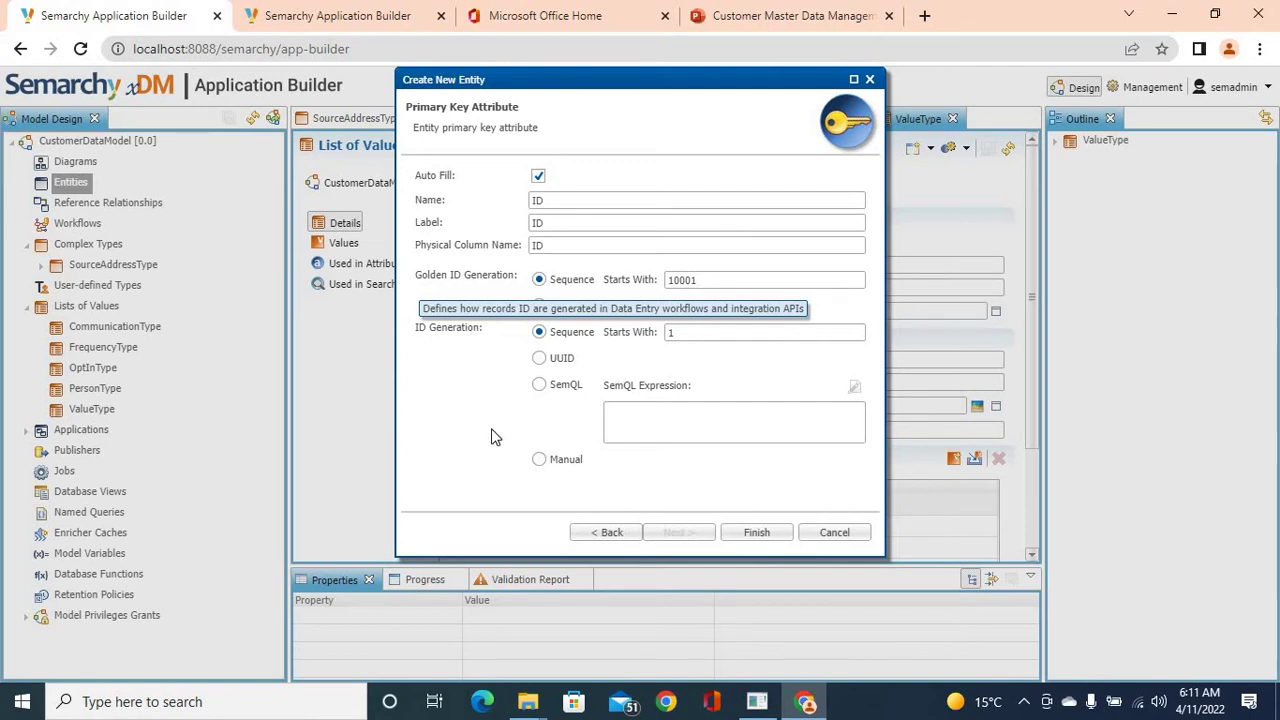
{"action": "left_click", "coordinate": [541, 461]}
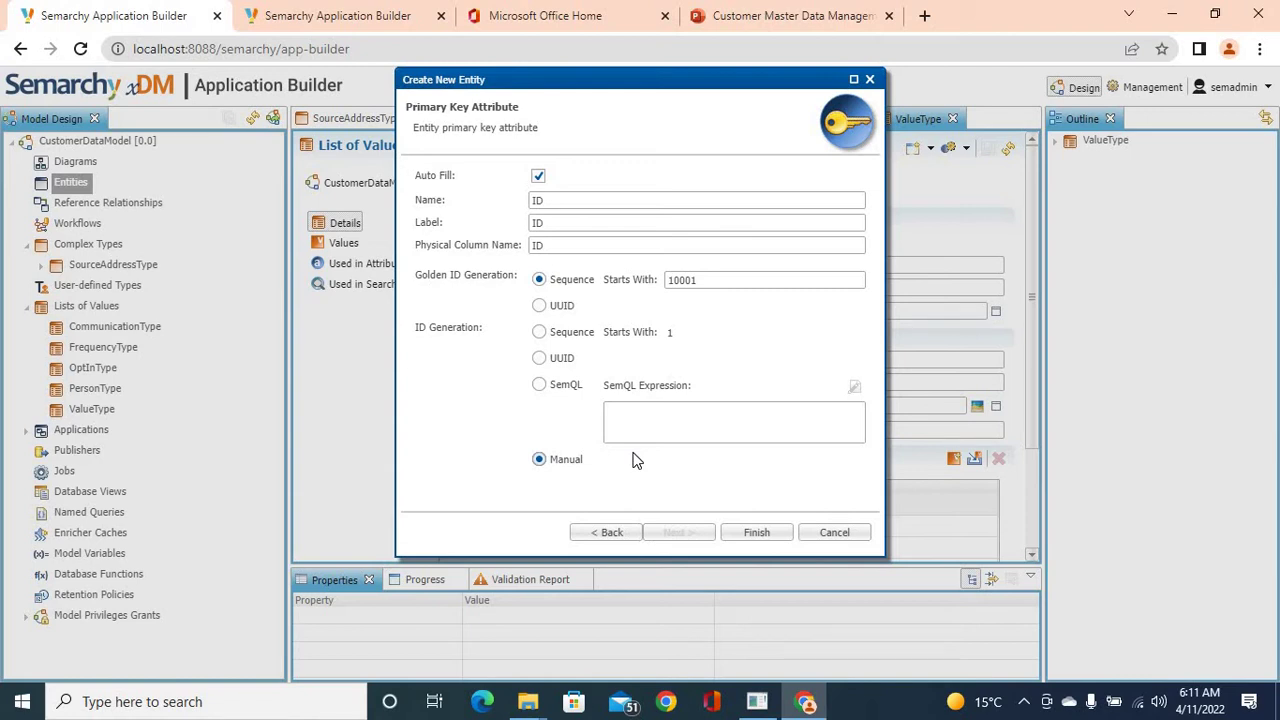
{"action": "left_click", "coordinate": [754, 532]}
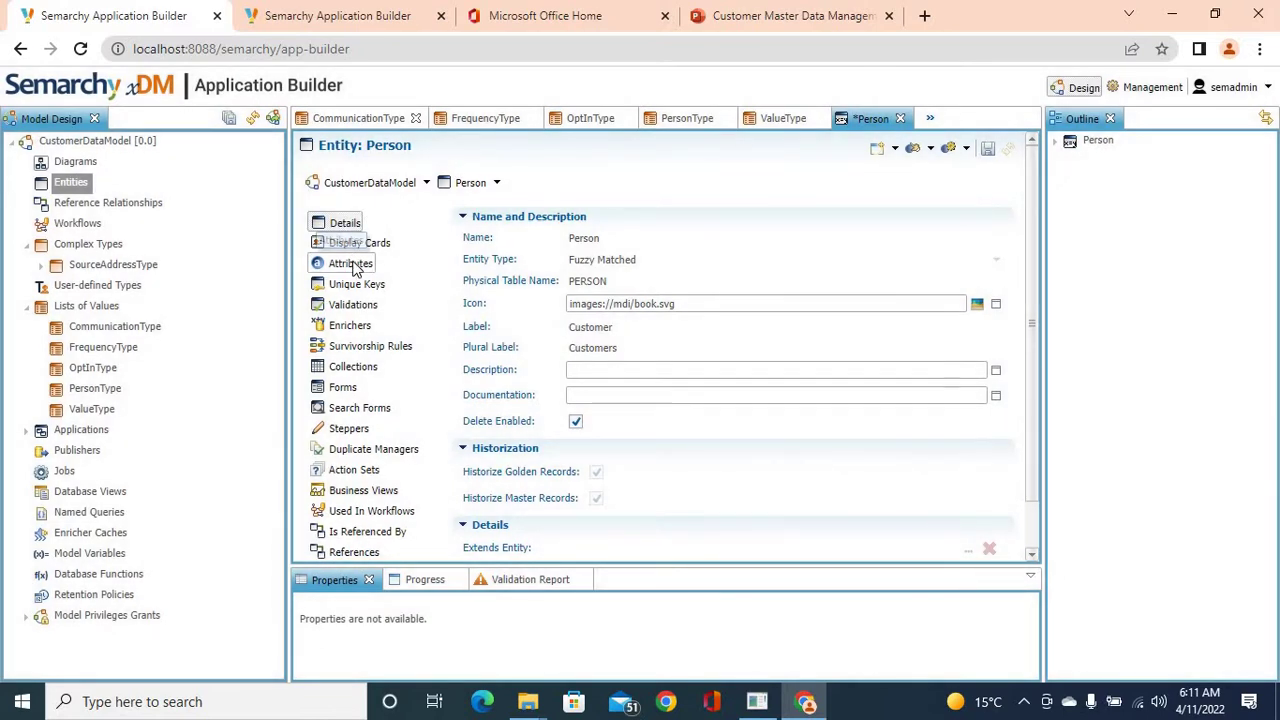
Save the new Person entity and add a simple attribute named FirstName to it
{"action": "left_click", "coordinate": [352, 265]}
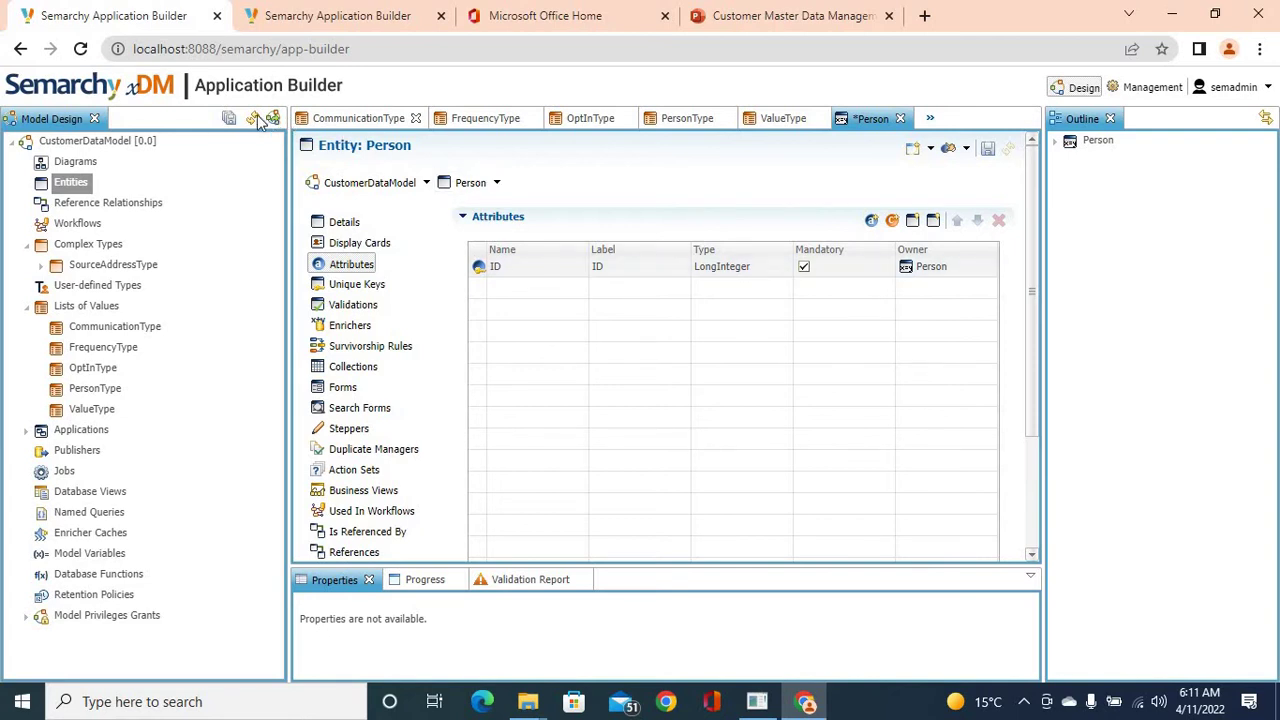
{"action": "left_click", "coordinate": [233, 121]}
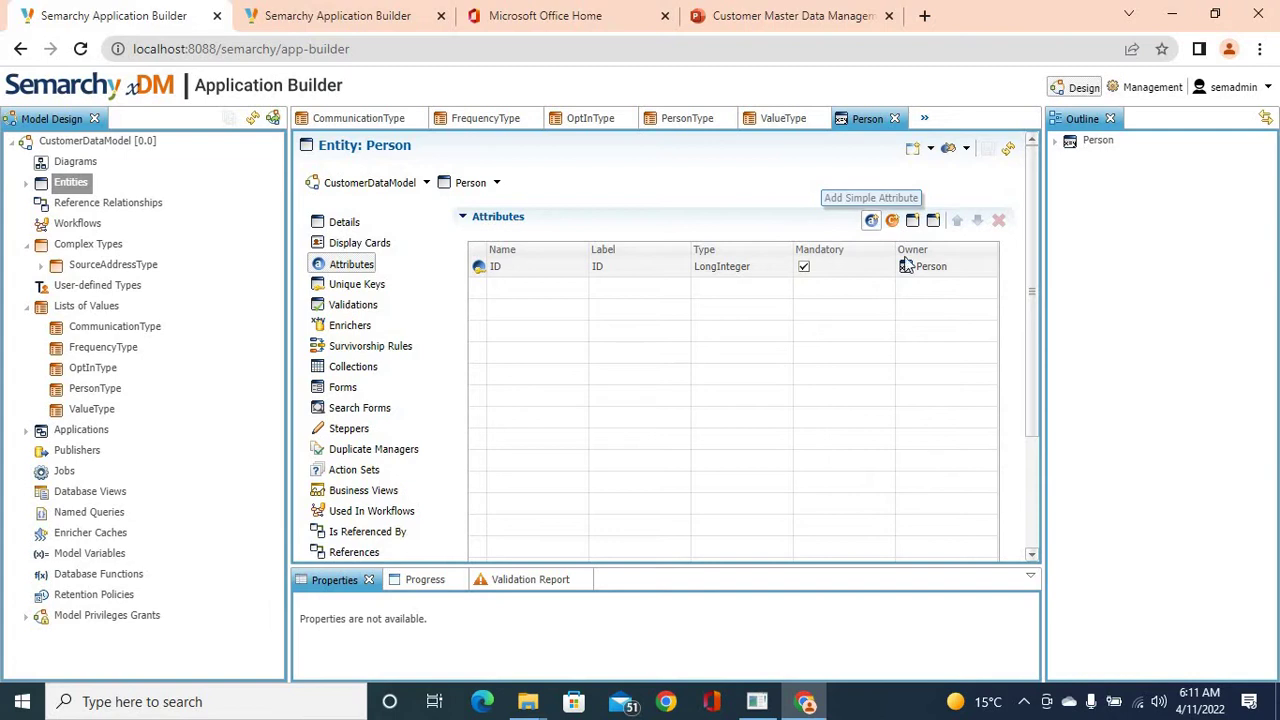
{"action": "left_click", "coordinate": [872, 222]}
{"action": "type", "text": "Fir"}
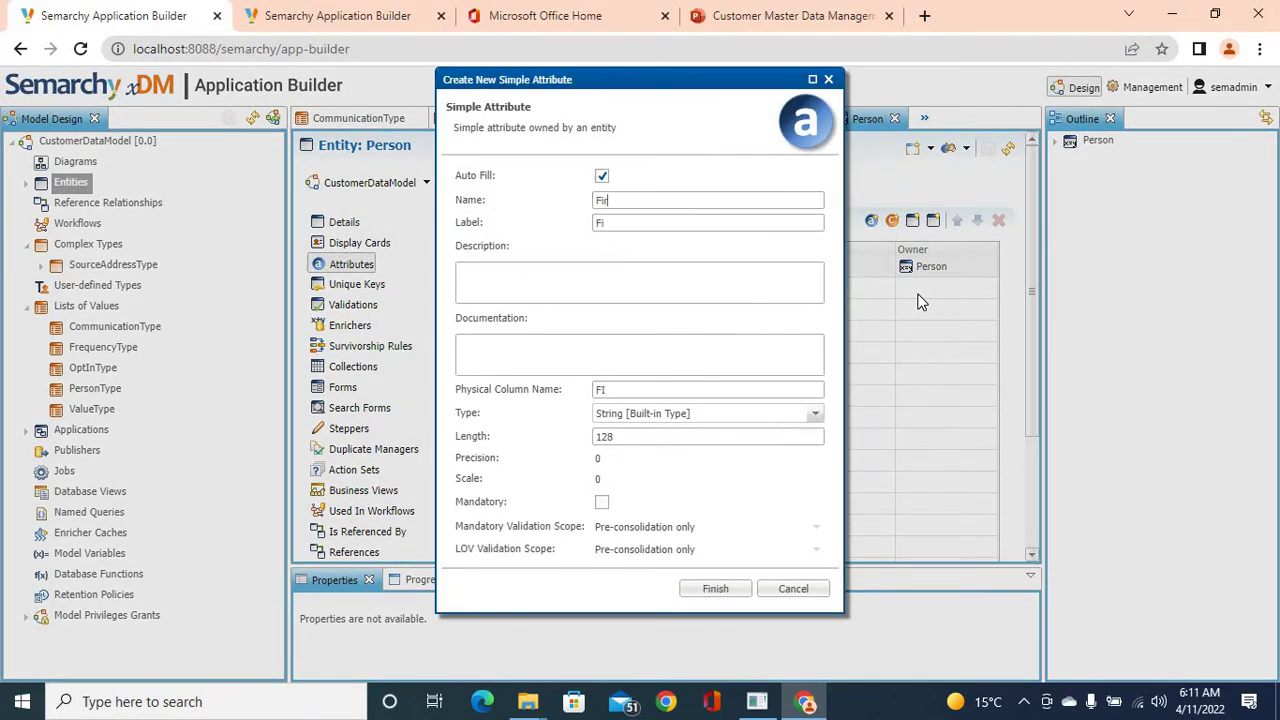
{"action": "type", "text": "stName"}
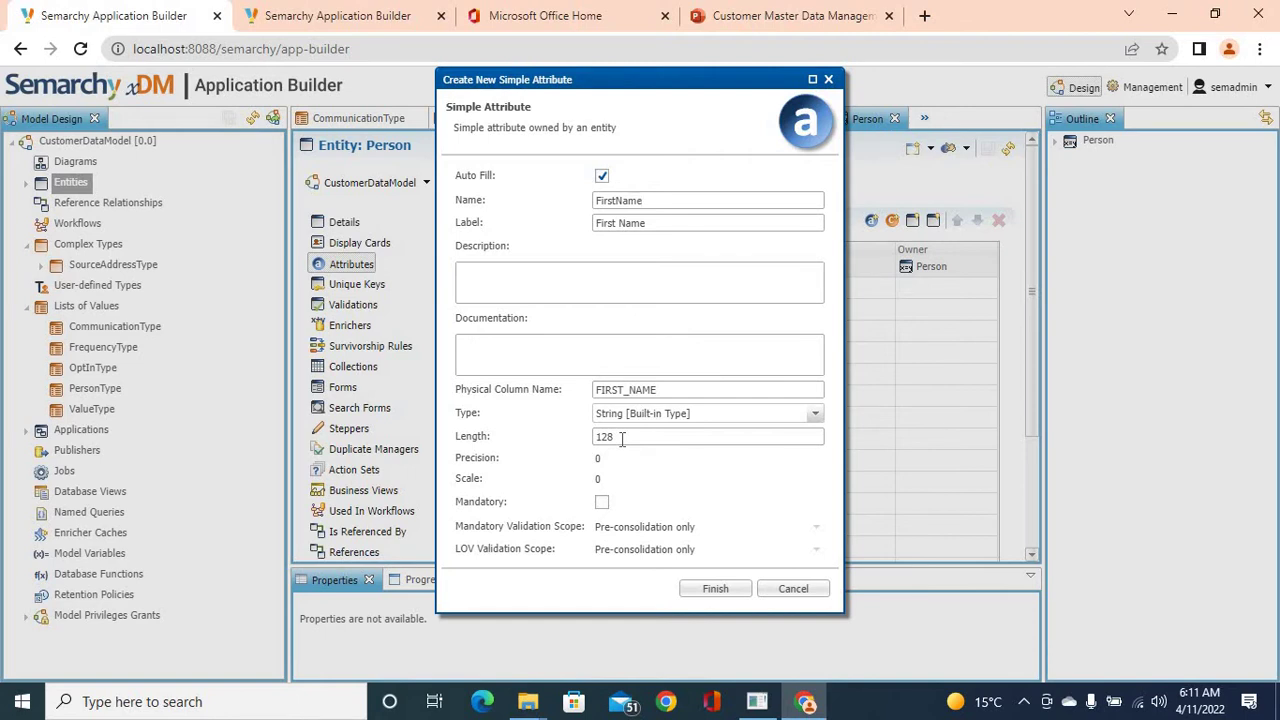
{"action": "left_click", "coordinate": [716, 589]}
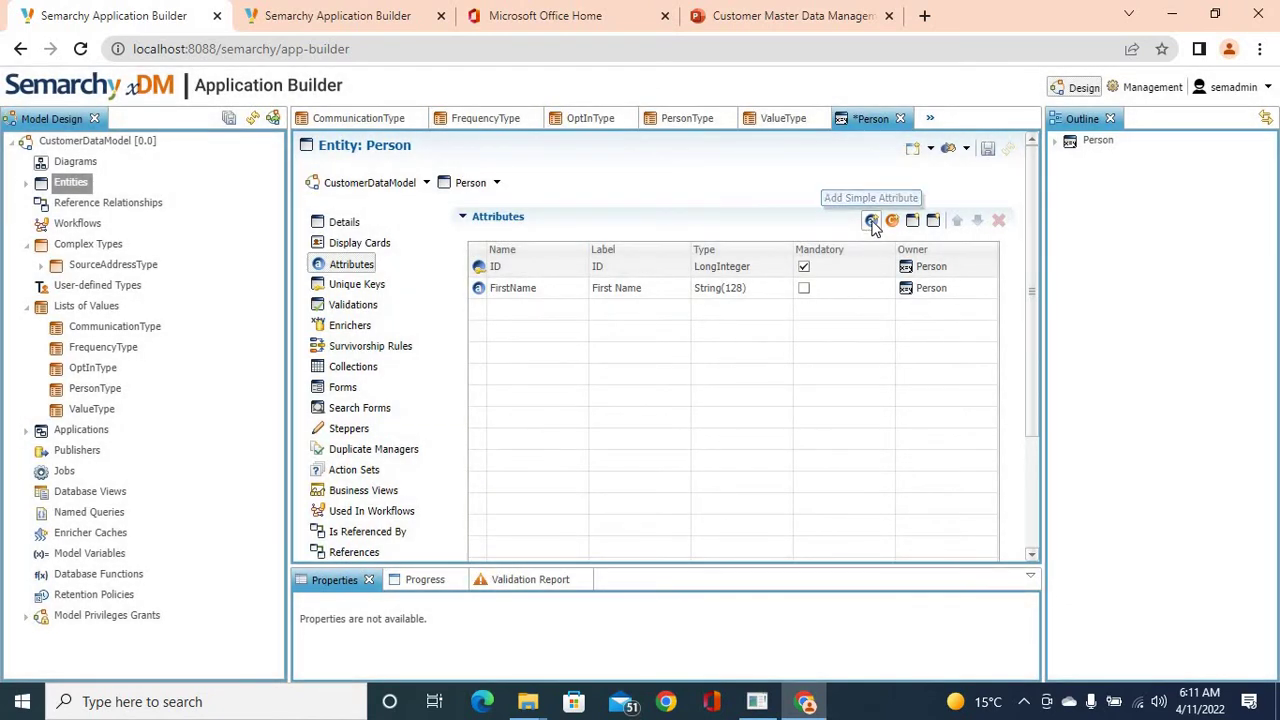
Add a mandatory simple attribute named LastName to the Person entity, checking the Data Model slide before finishing
{"action": "left_click", "coordinate": [871, 221]}
{"action": "type", "text": "LastName"}
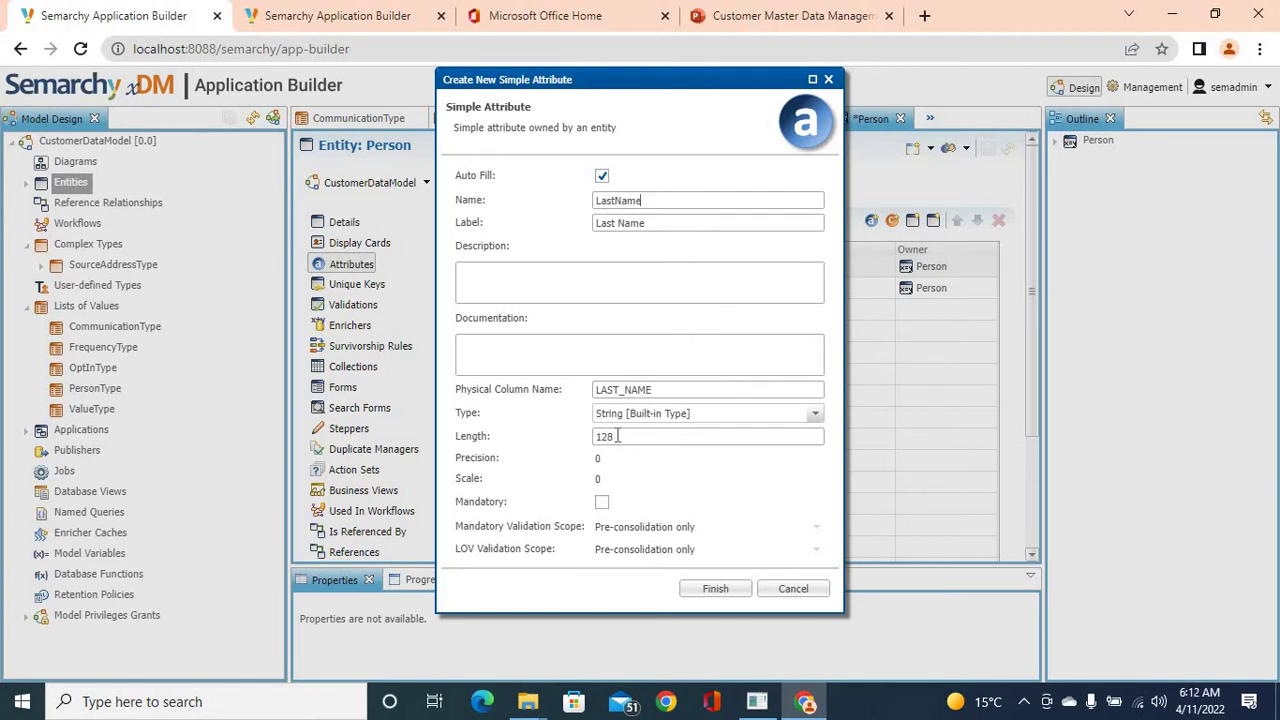
{"action": "left_click", "coordinate": [601, 502]}
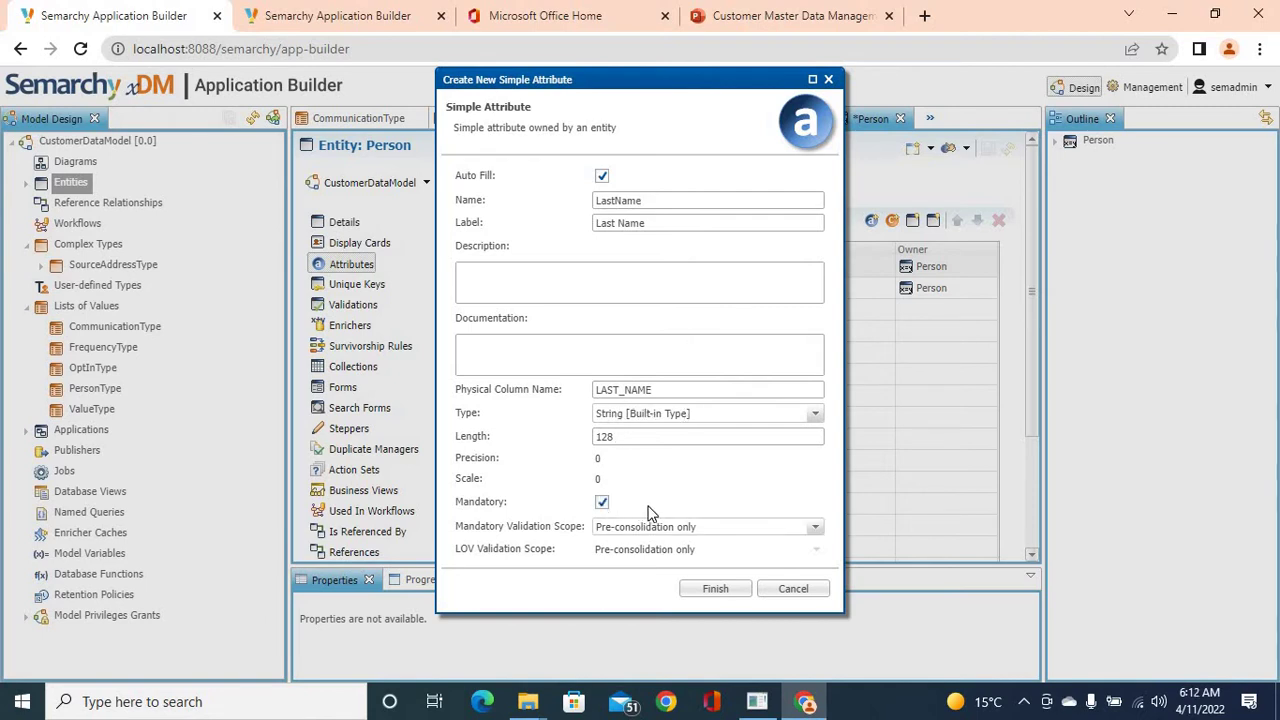
{"action": "left_click", "coordinate": [846, 16]}
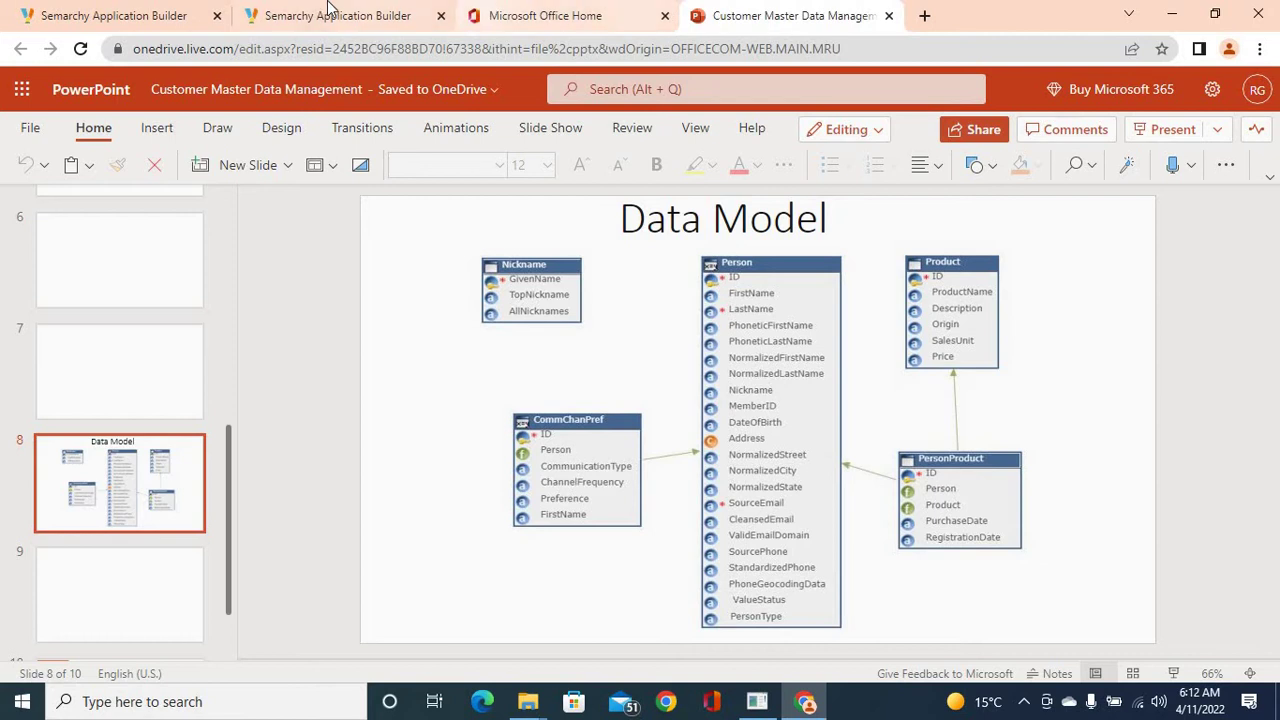
{"action": "left_click", "coordinate": [190, 14]}
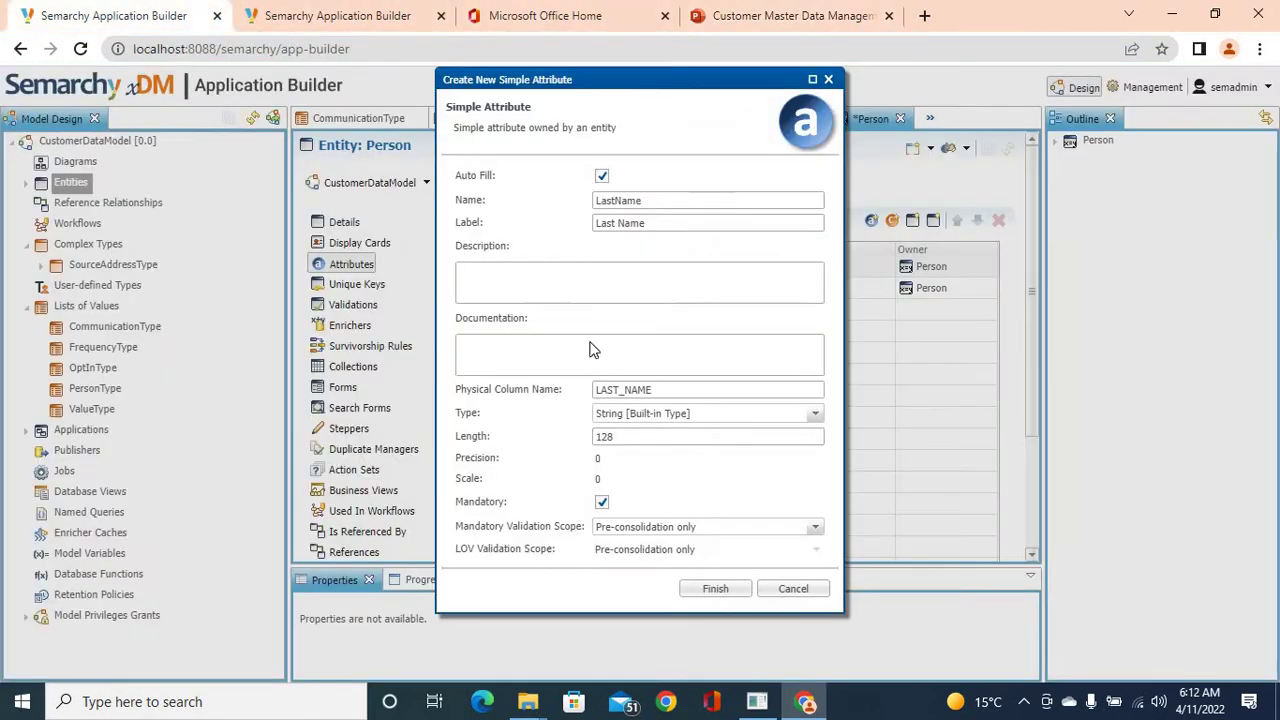
{"action": "left_click", "coordinate": [713, 590]}
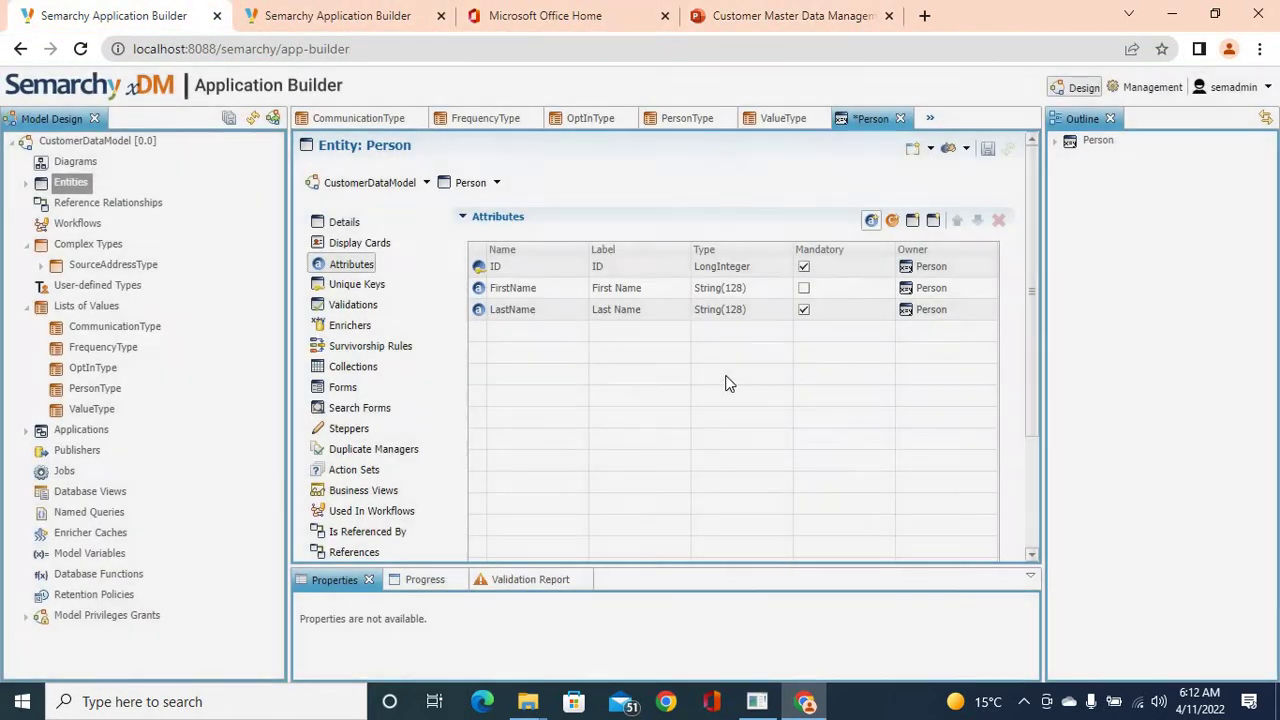
Add two simple attributes, PhoneticFirstName and PhoneticLastName, to the Person entity
{"action": "left_click", "coordinate": [873, 221]}
{"action": "type", "text": "Phone"}
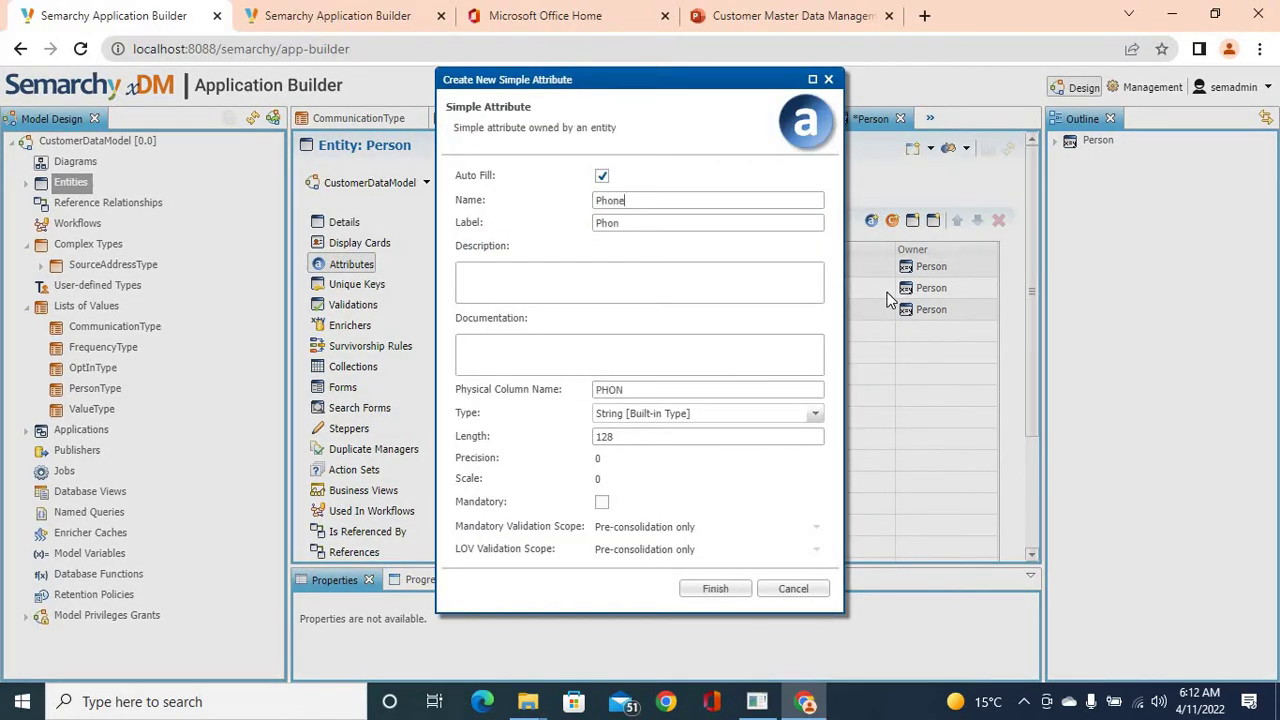
{"action": "type", "text": "ticFirstName"}
{"action": "left_click", "coordinate": [712, 590]}
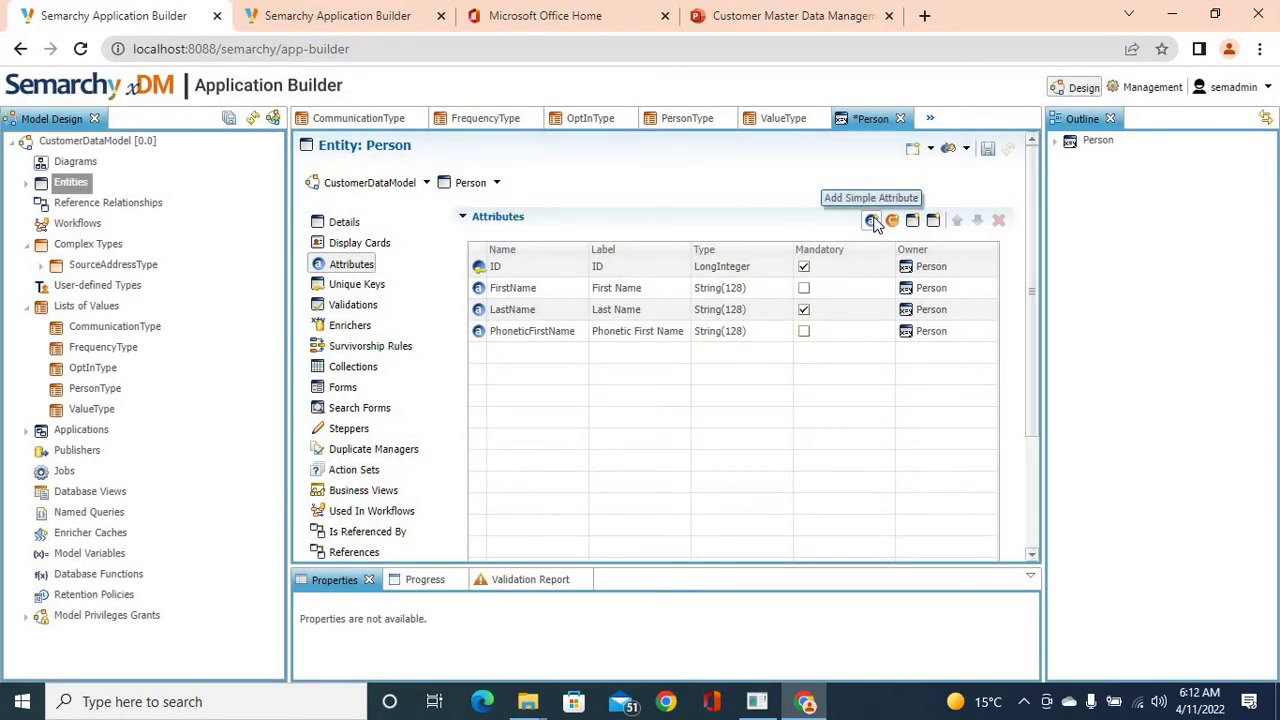
{"action": "left_click", "coordinate": [871, 220]}
{"action": "type", "text": "Phone"}
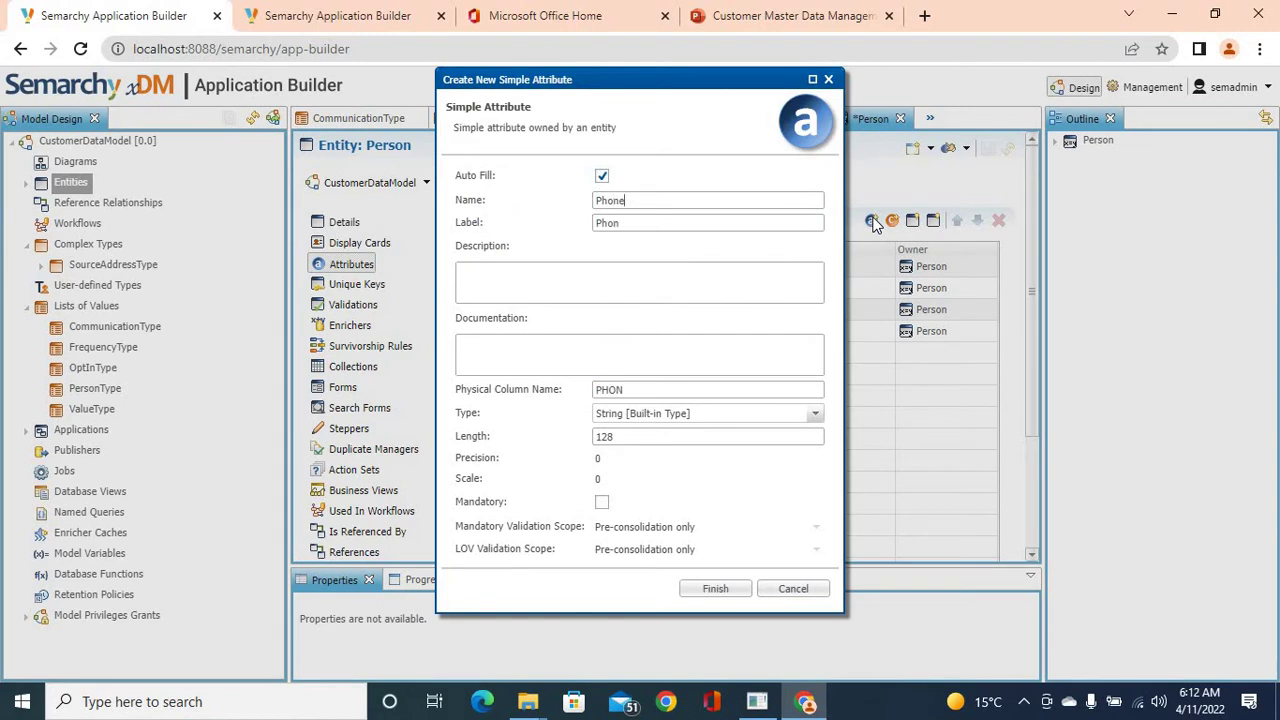
{"action": "type", "text": "ticLastName"}
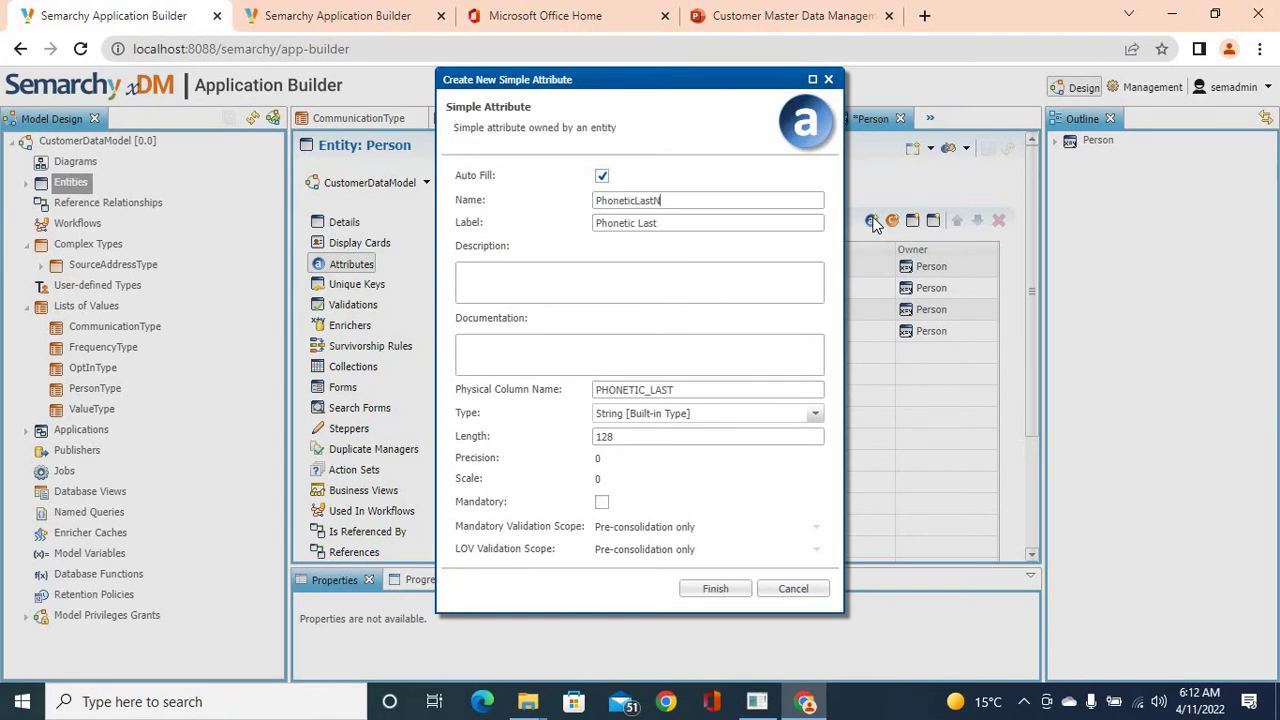
{"action": "left_click", "coordinate": [736, 589]}
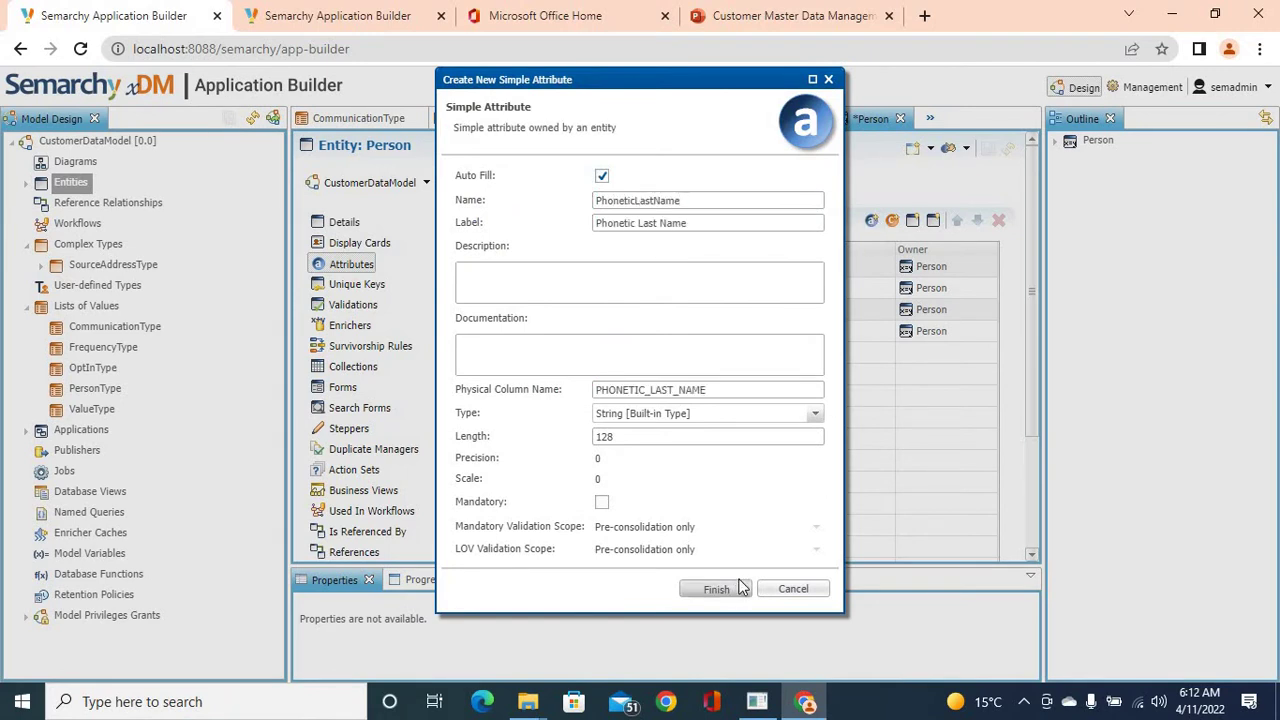
Add two simple attributes, NormalizedFirstName and NormalizedLastName, to the Person entity
{"action": "left_click", "coordinate": [872, 221]}
{"action": "type", "text": "Normal"}
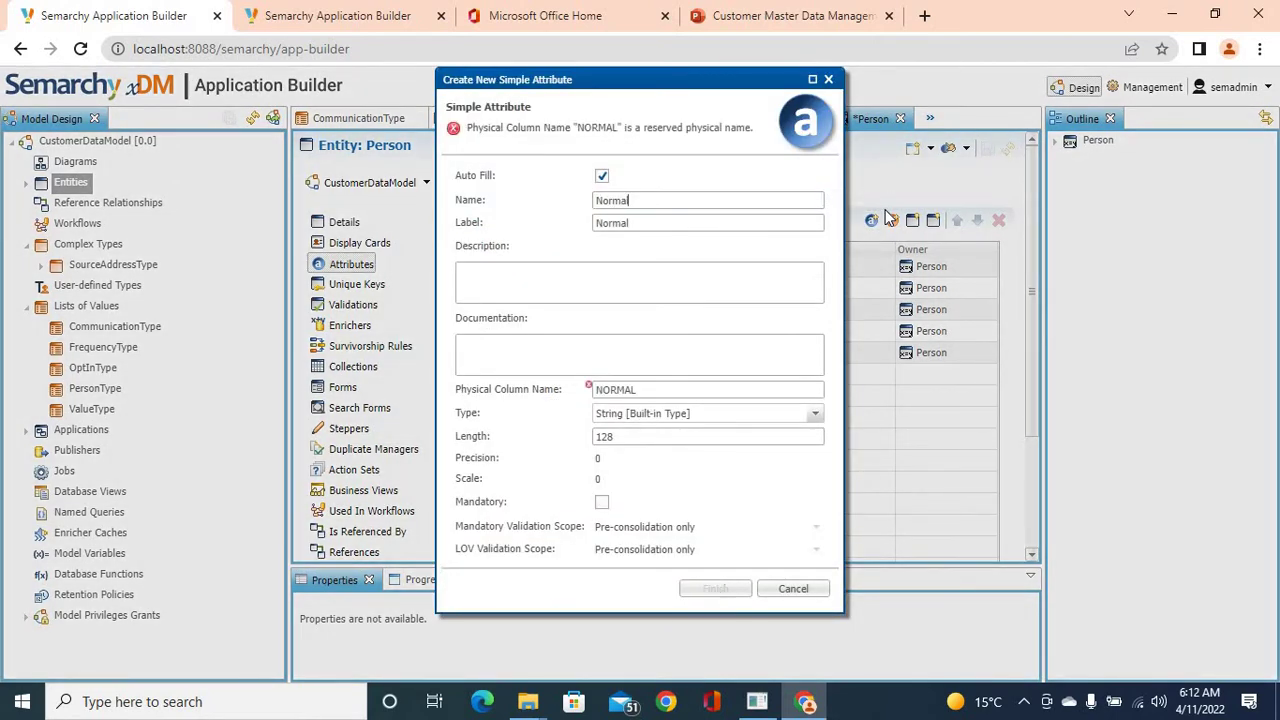
{"action": "type", "text": "izedFirstName"}
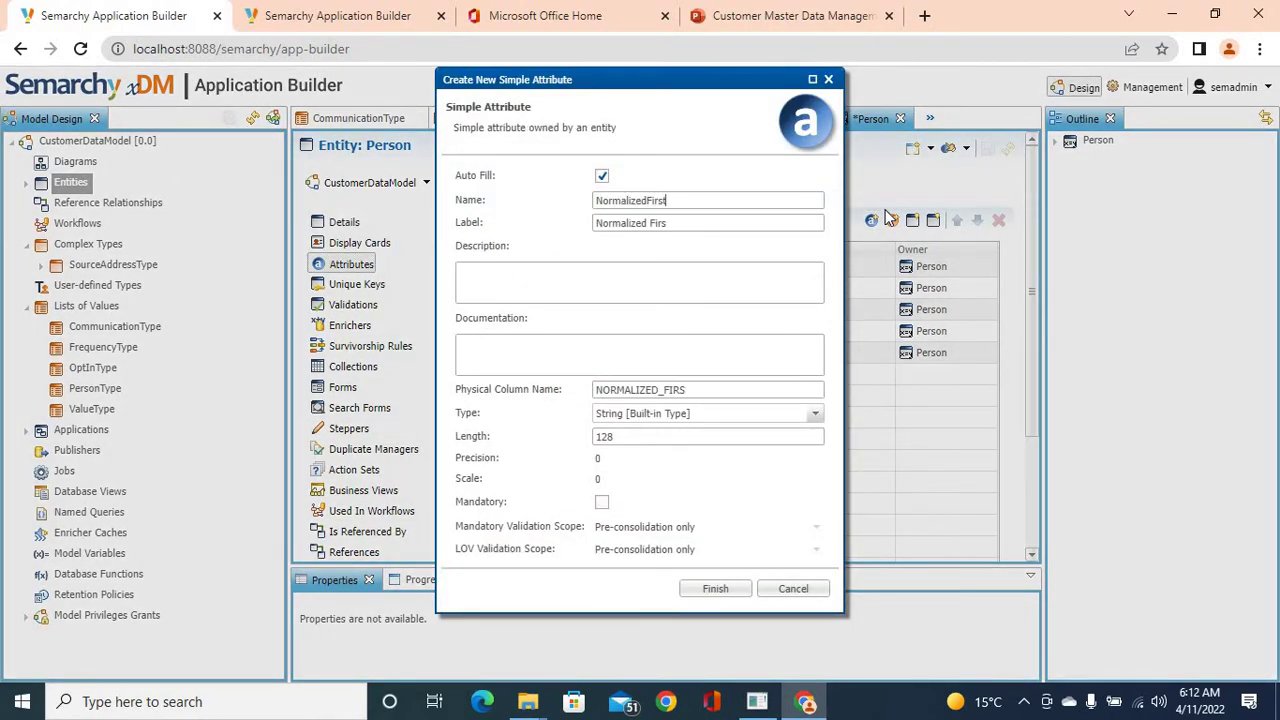
{"action": "left_click", "coordinate": [735, 592]}
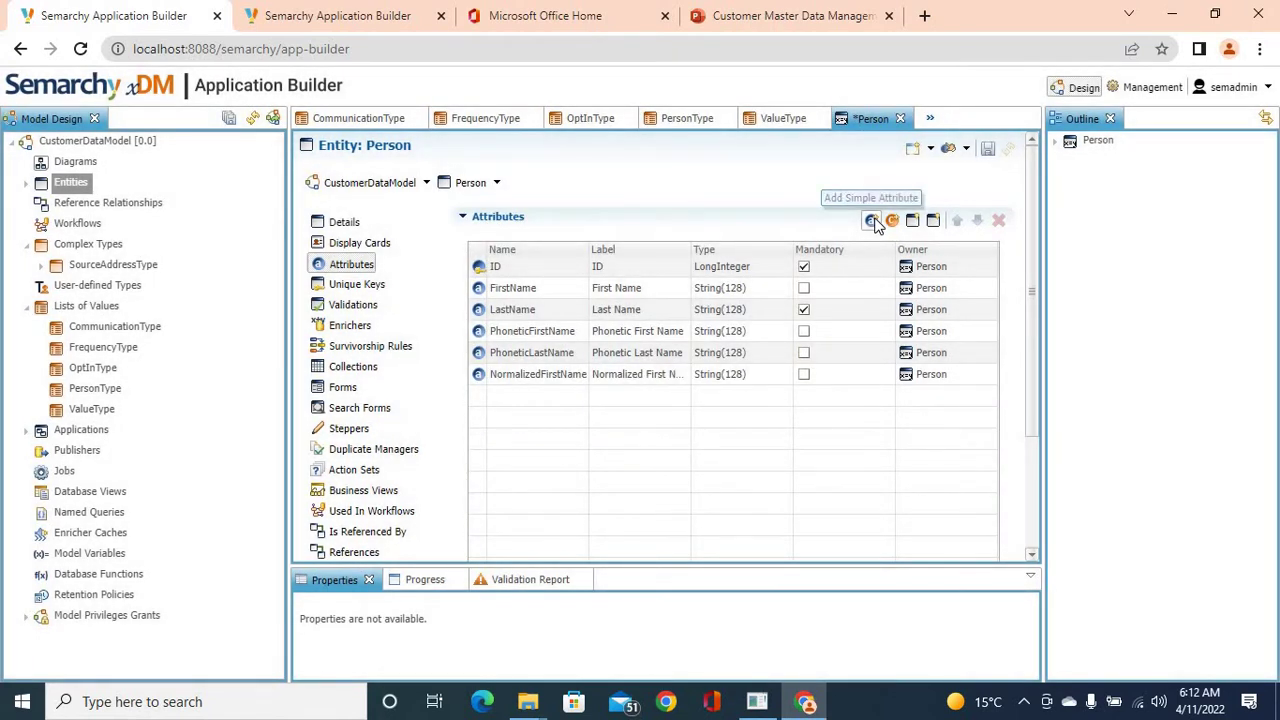
{"action": "left_click", "coordinate": [872, 221]}
{"action": "type", "text": "Normaliz"}
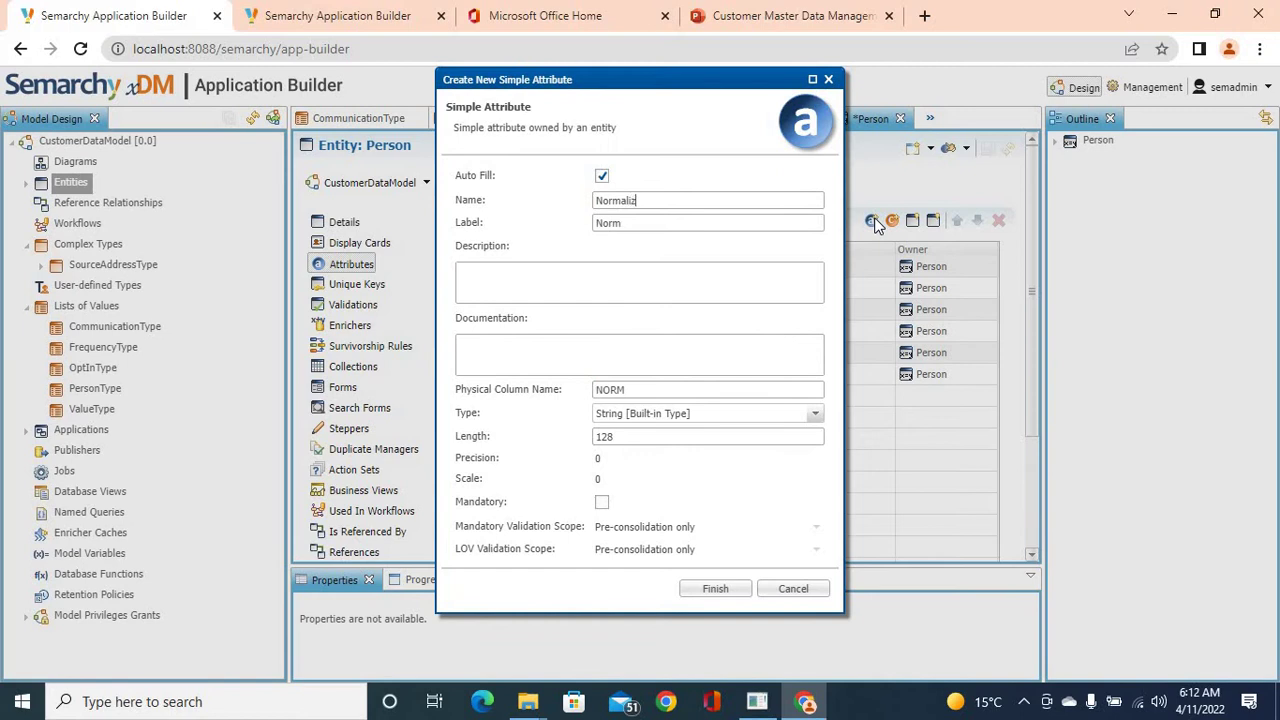
{"action": "type", "text": "edLastNam"}
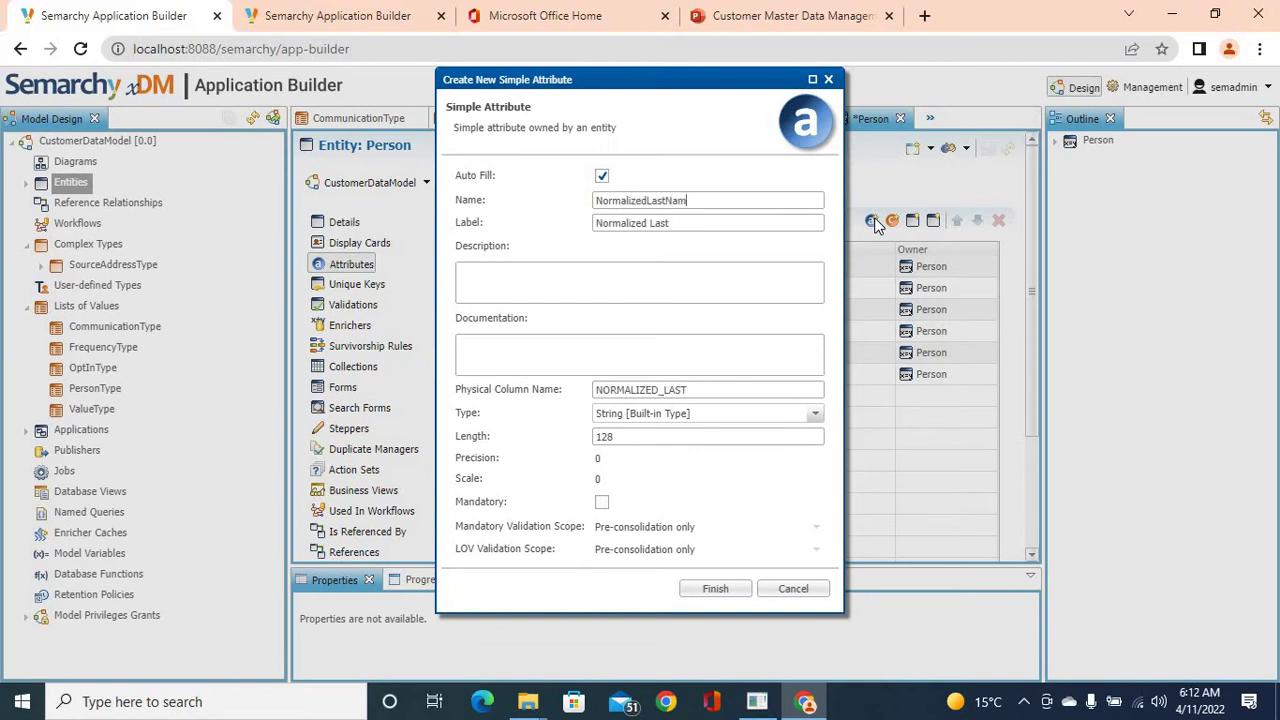
{"action": "type", "text": "e"}
{"action": "left_click", "coordinate": [714, 589]}
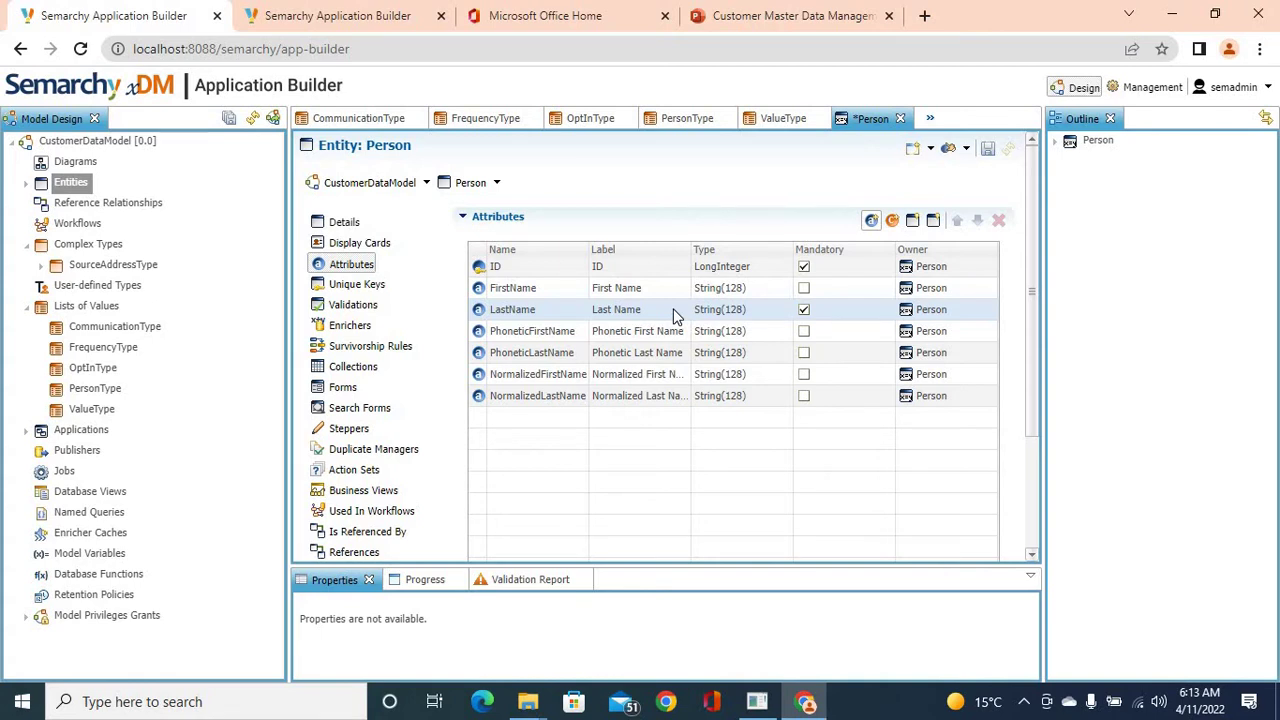
Look up the next Person attribute on the Data Model slide and add it as a simple attribute named Nickname
{"action": "left_click", "coordinate": [871, 220]}
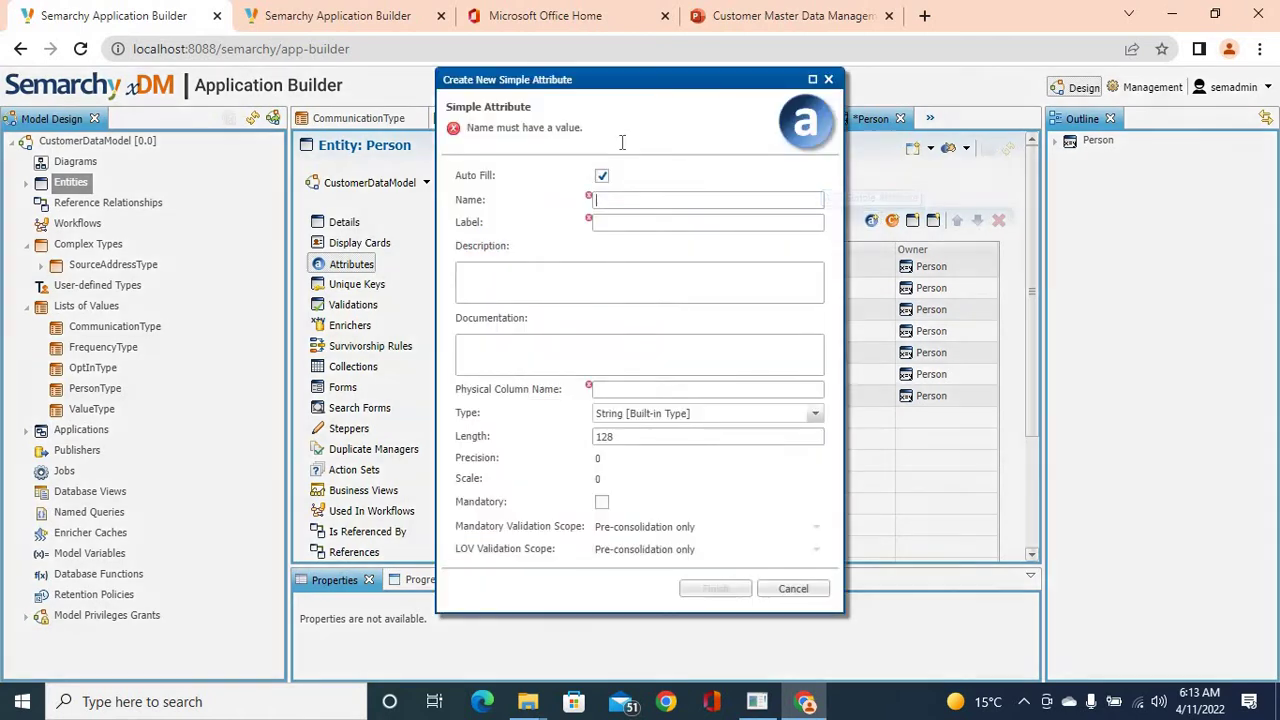
{"action": "left_click", "coordinate": [741, 16]}
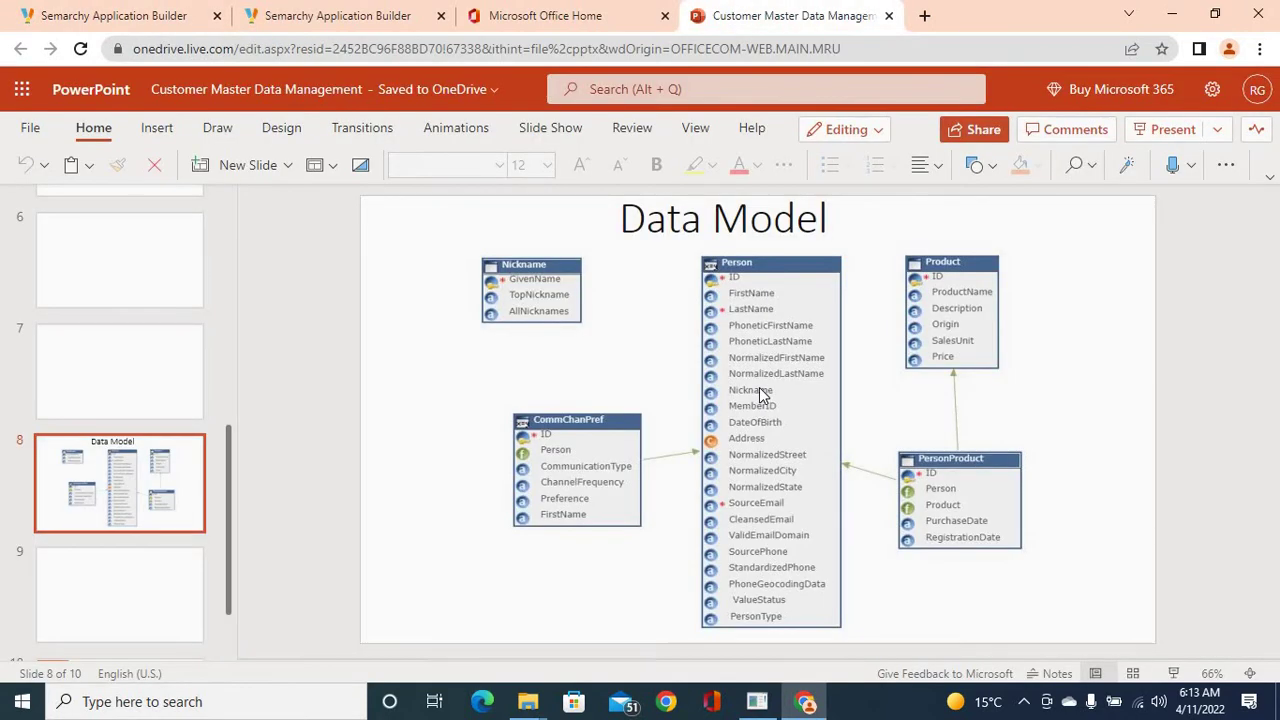
{"action": "left_click", "coordinate": [163, 12]}
{"action": "type", "text": "Nick"}
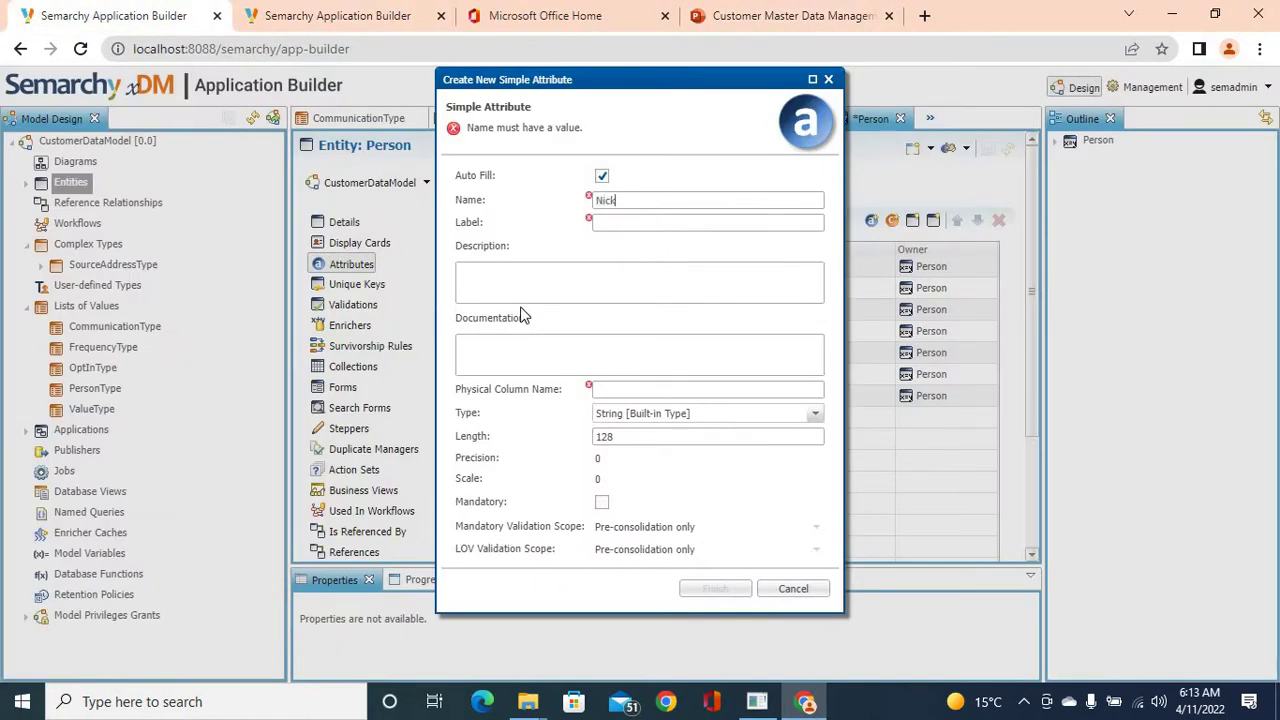
{"action": "type", "text": "name"}
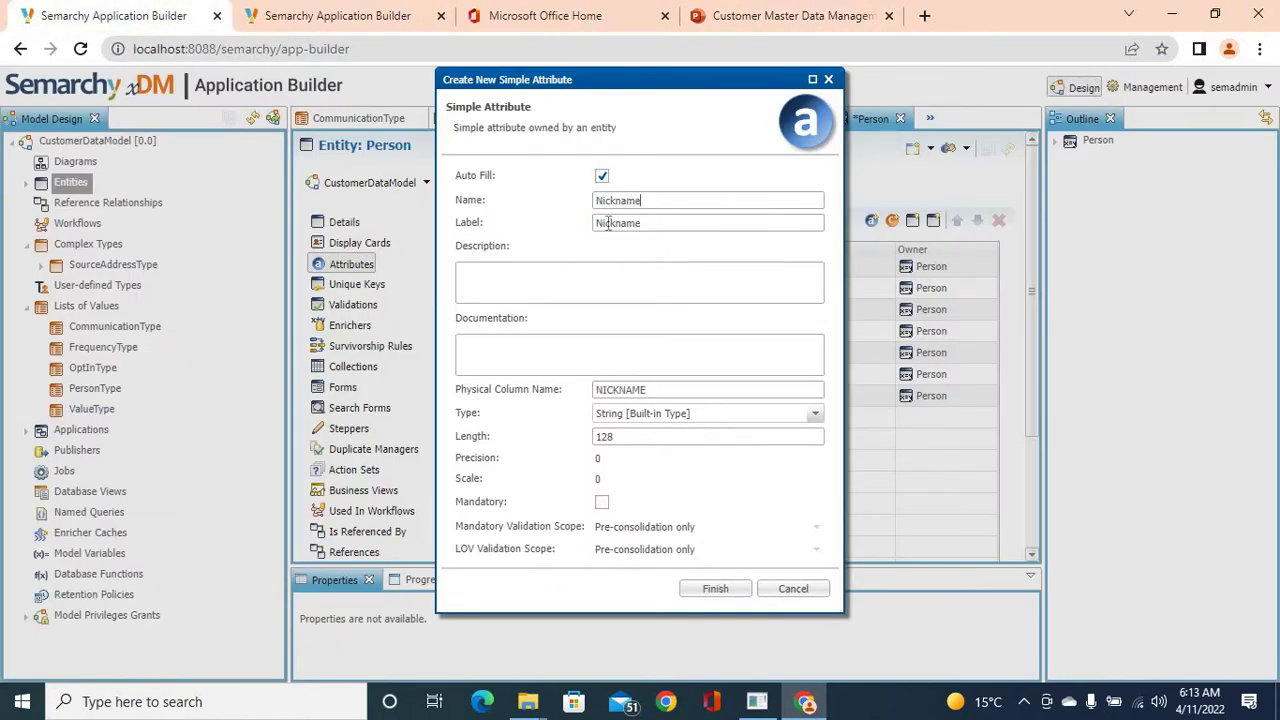
{"action": "left_click", "coordinate": [708, 592]}
Add a simple String attribute named MemberID with length 11 to the Person entity
{"action": "left_click", "coordinate": [877, 219]}
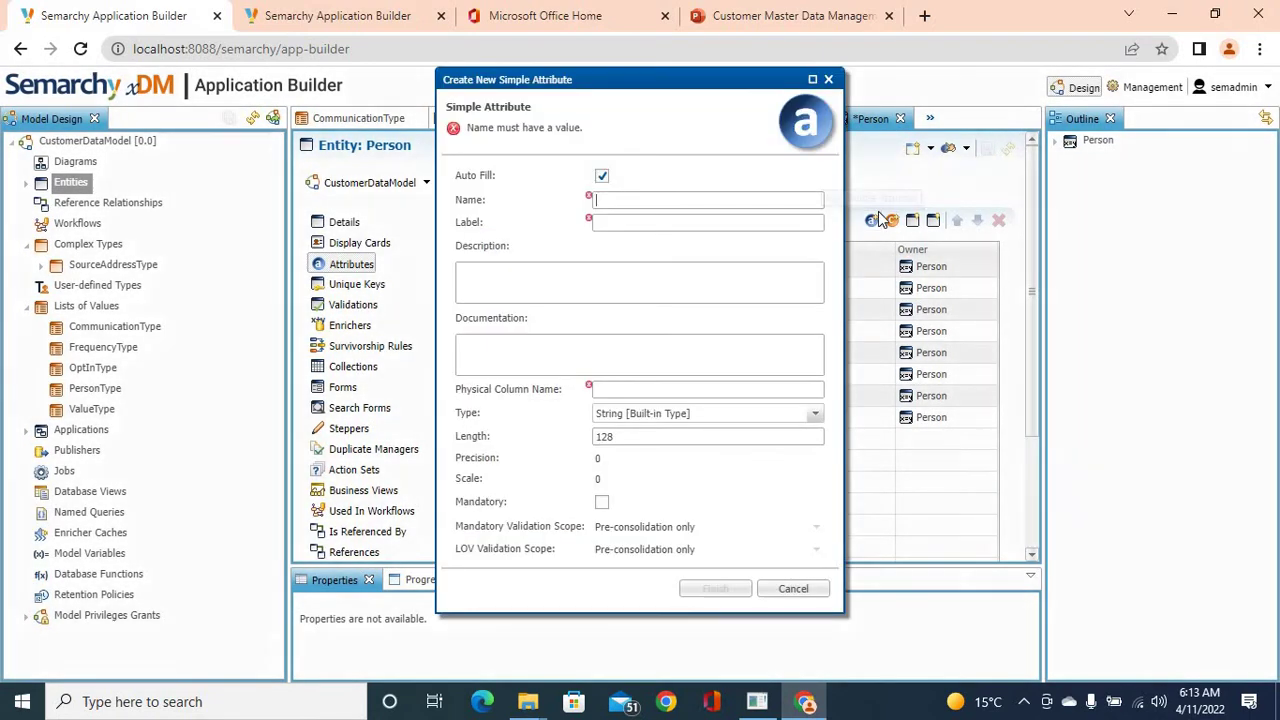
{"action": "type", "text": "Member"}
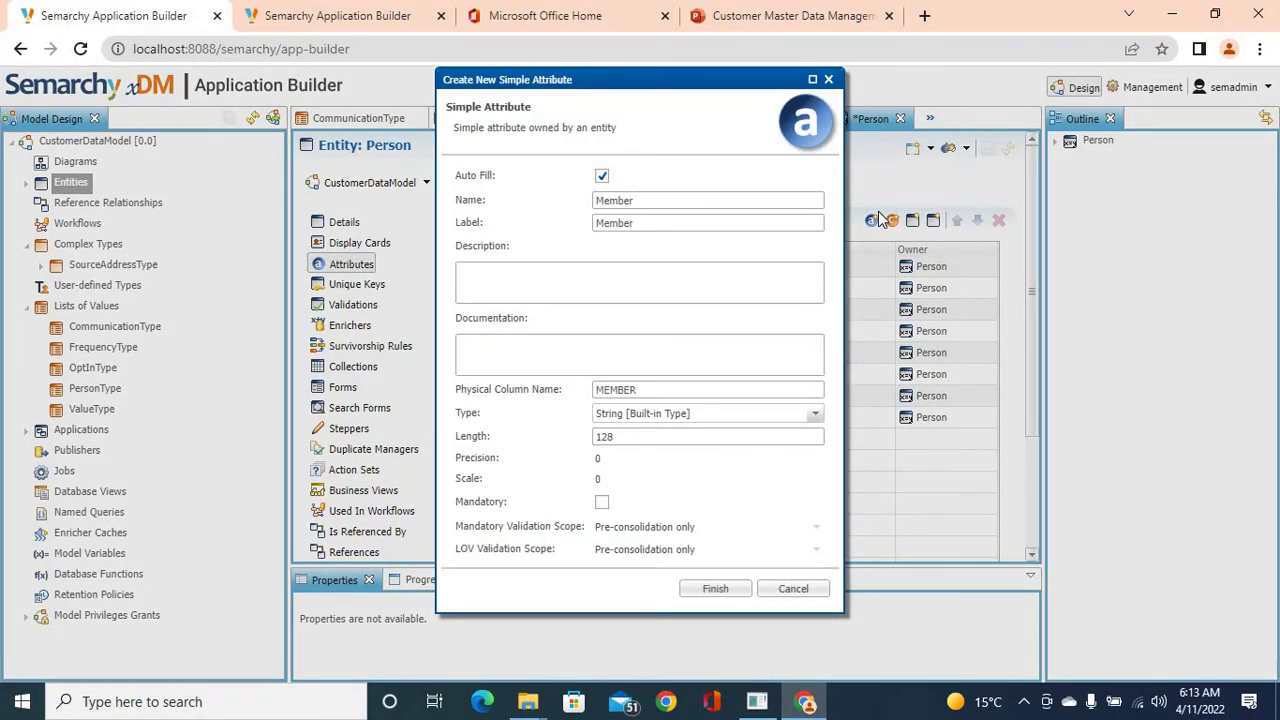
{"action": "type", "text": "ID"}
{"action": "left_click", "coordinate": [662, 430]}
{"action": "left_click", "coordinate": [705, 590]}
Add a simple attribute named DateOfBirth with the built-in Date type to the Person entity
{"action": "left_click", "coordinate": [873, 221]}
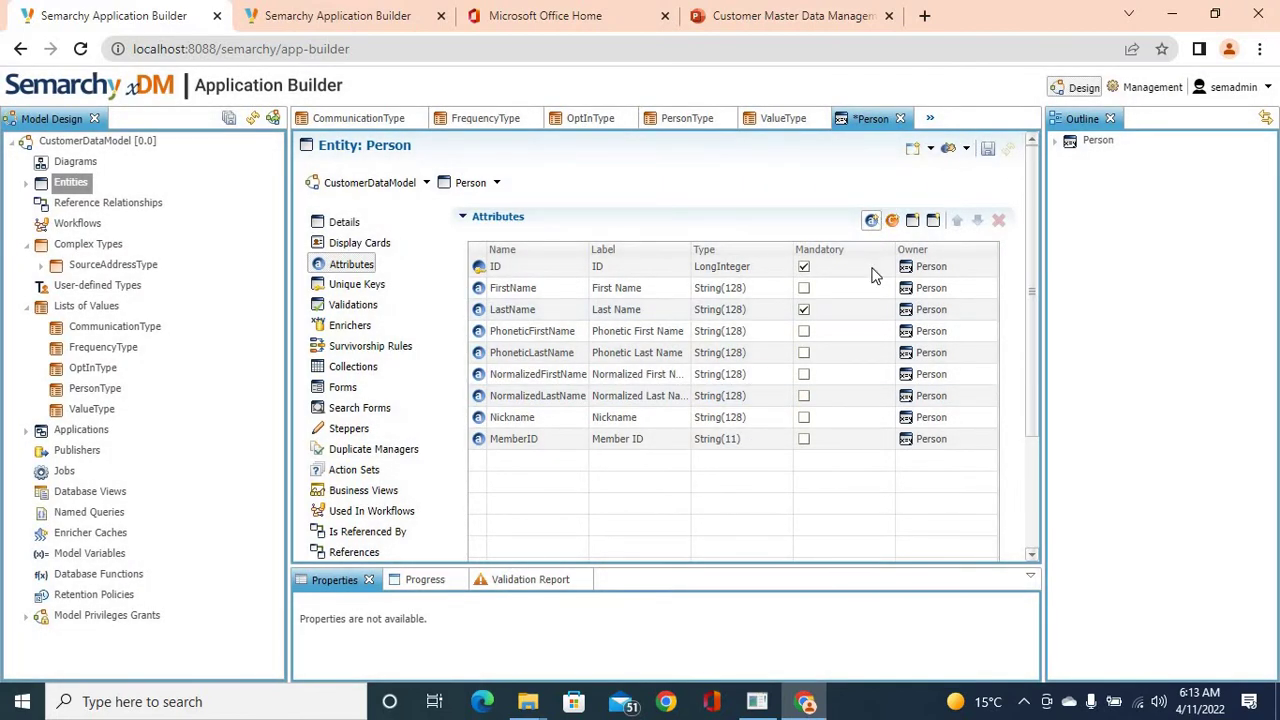
{"action": "type", "text": "Date"}
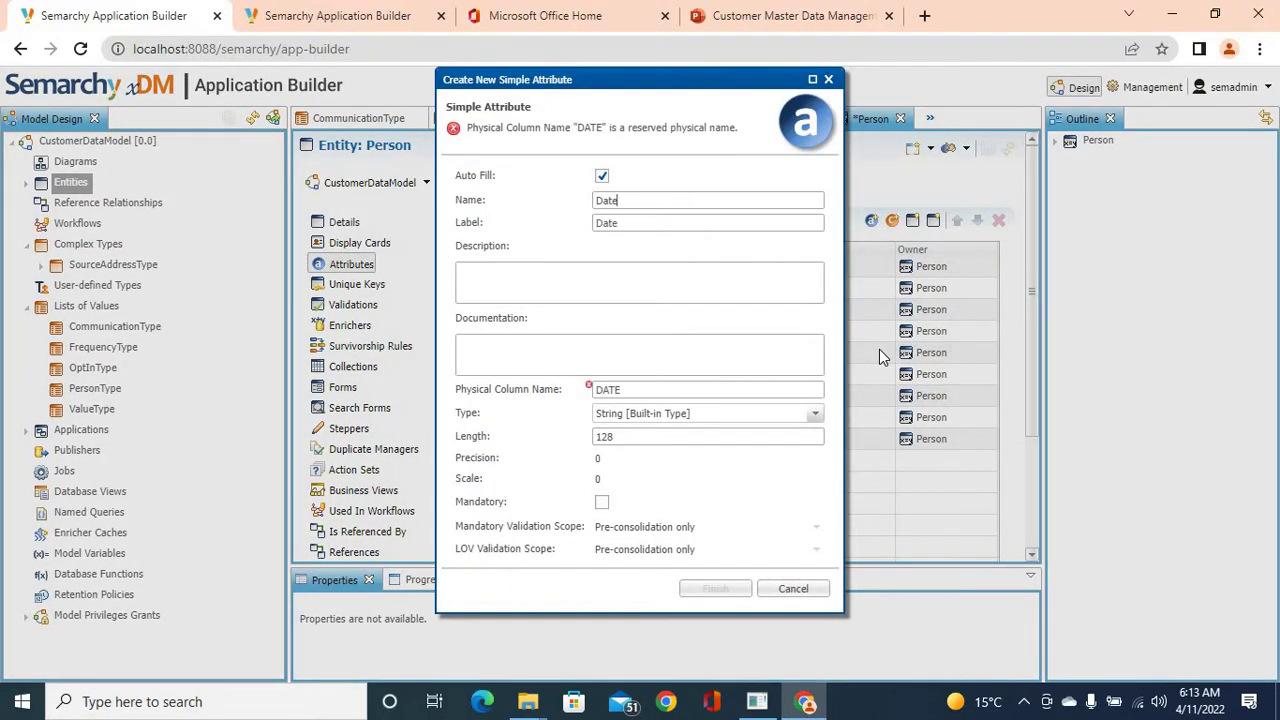
{"action": "type", "text": "OfBirth"}
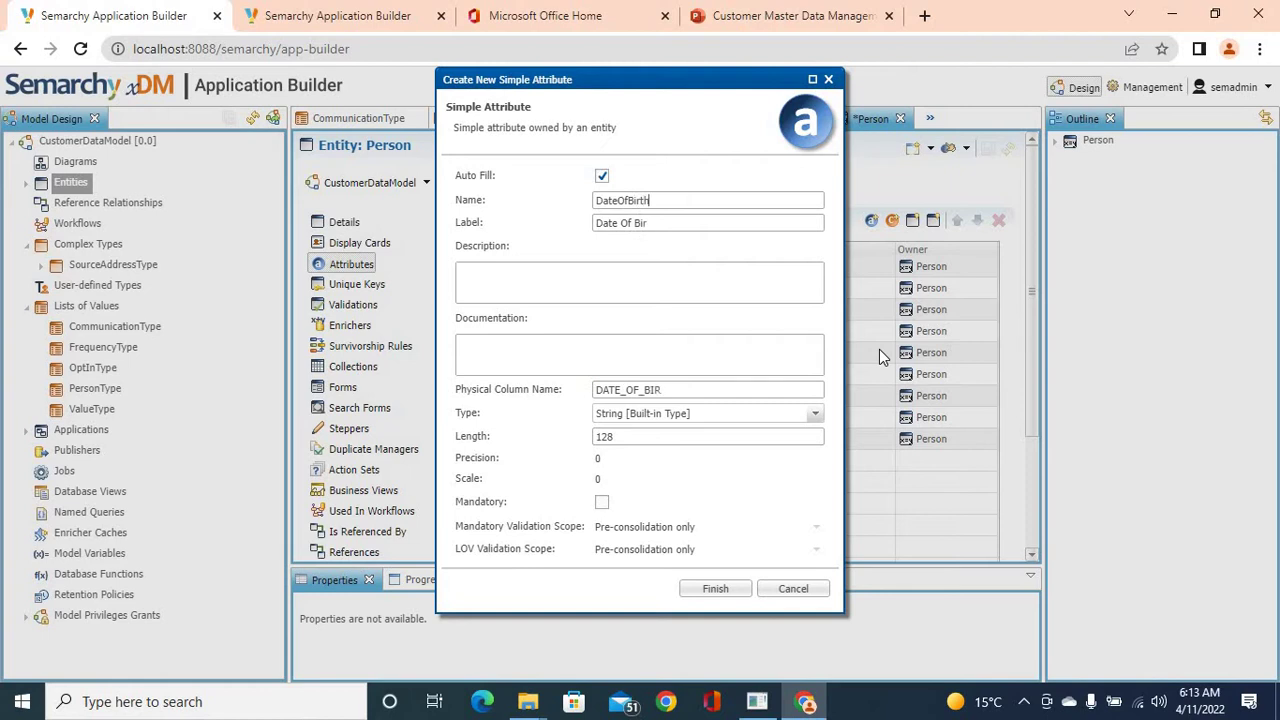
{"action": "left_click", "coordinate": [815, 415]}
{"action": "scroll", "coordinate": [645, 478], "scroll_direction": "up", "scroll_amount": 3}
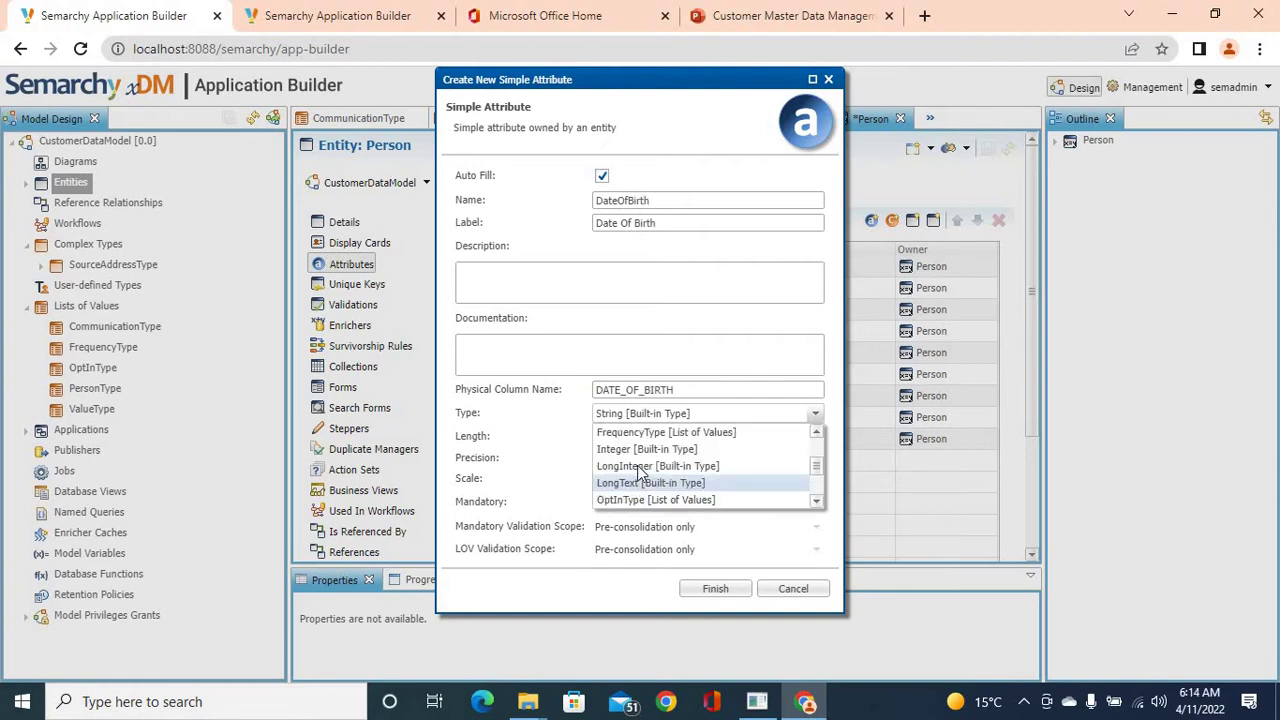
{"action": "scroll", "coordinate": [640, 470], "scroll_direction": "up", "scroll_amount": 3}
{"action": "left_click", "coordinate": [637, 500]}
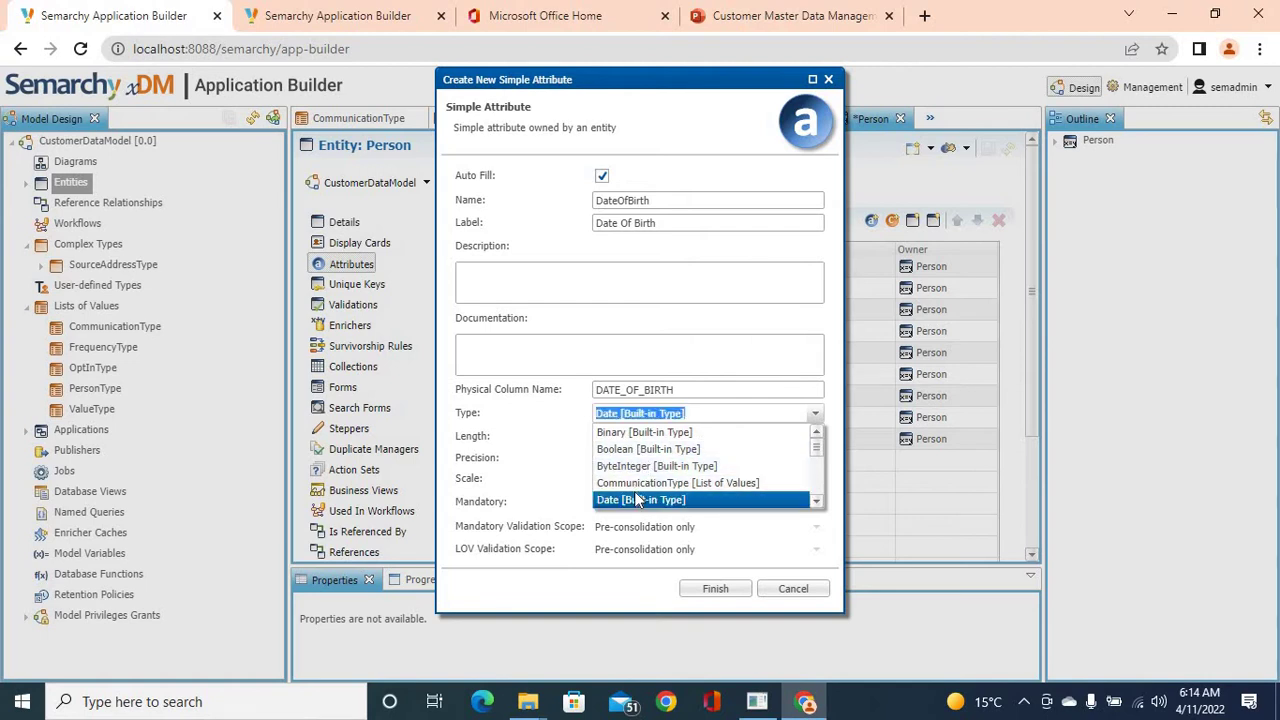
{"action": "left_click", "coordinate": [714, 590]}
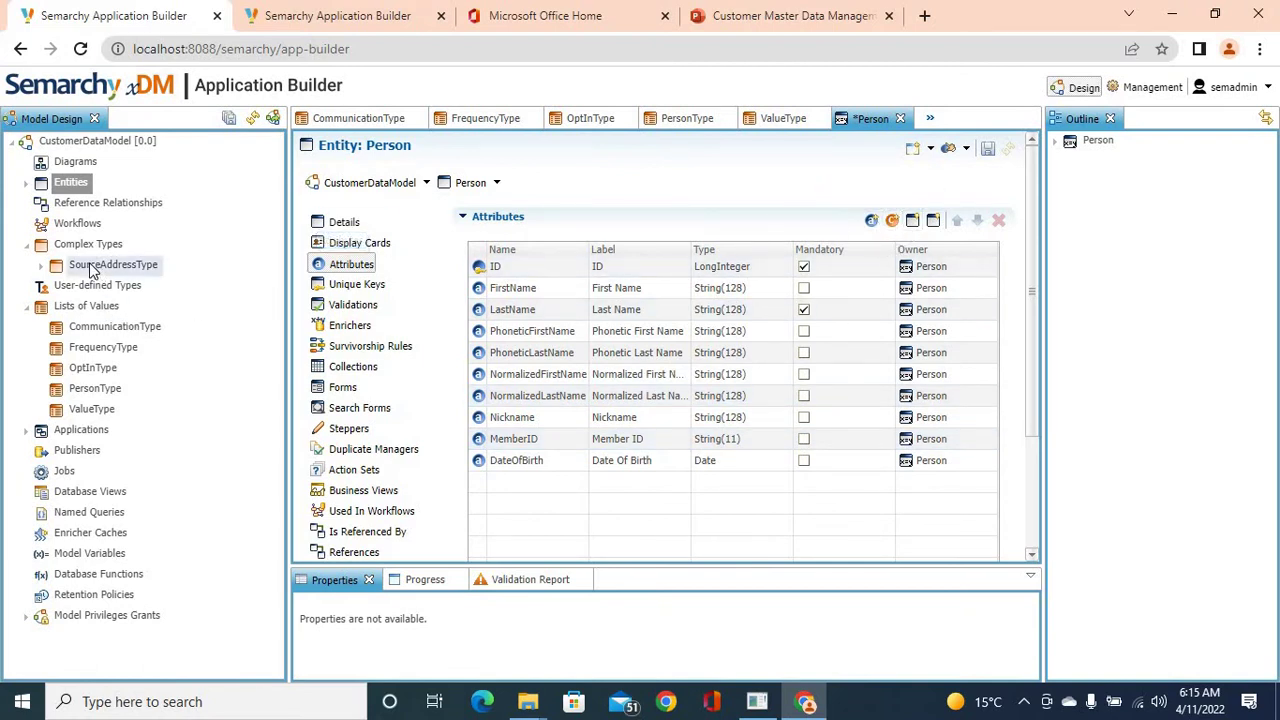
Add a complex attribute named Address using the SourceAddressType complex type to the Person entity, checking it against the Data Model slide, and save the model
{"action": "left_click", "coordinate": [892, 222]}
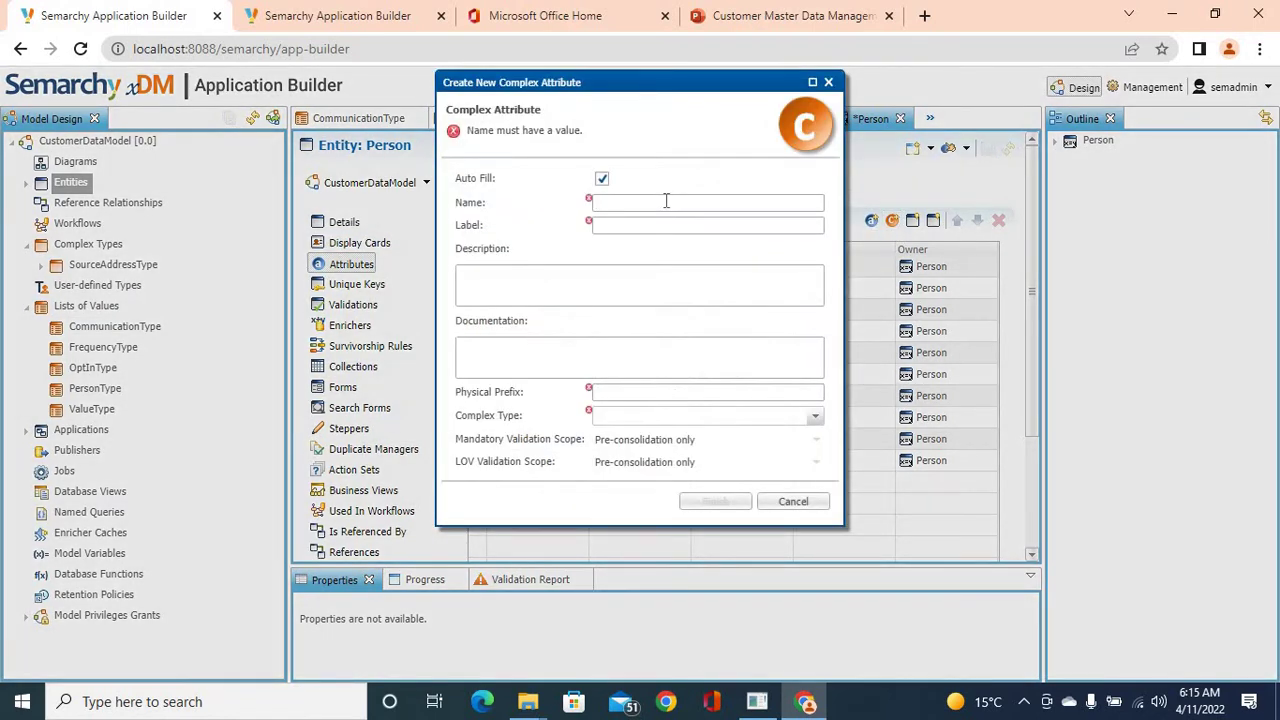
{"action": "type", "text": "Address"}
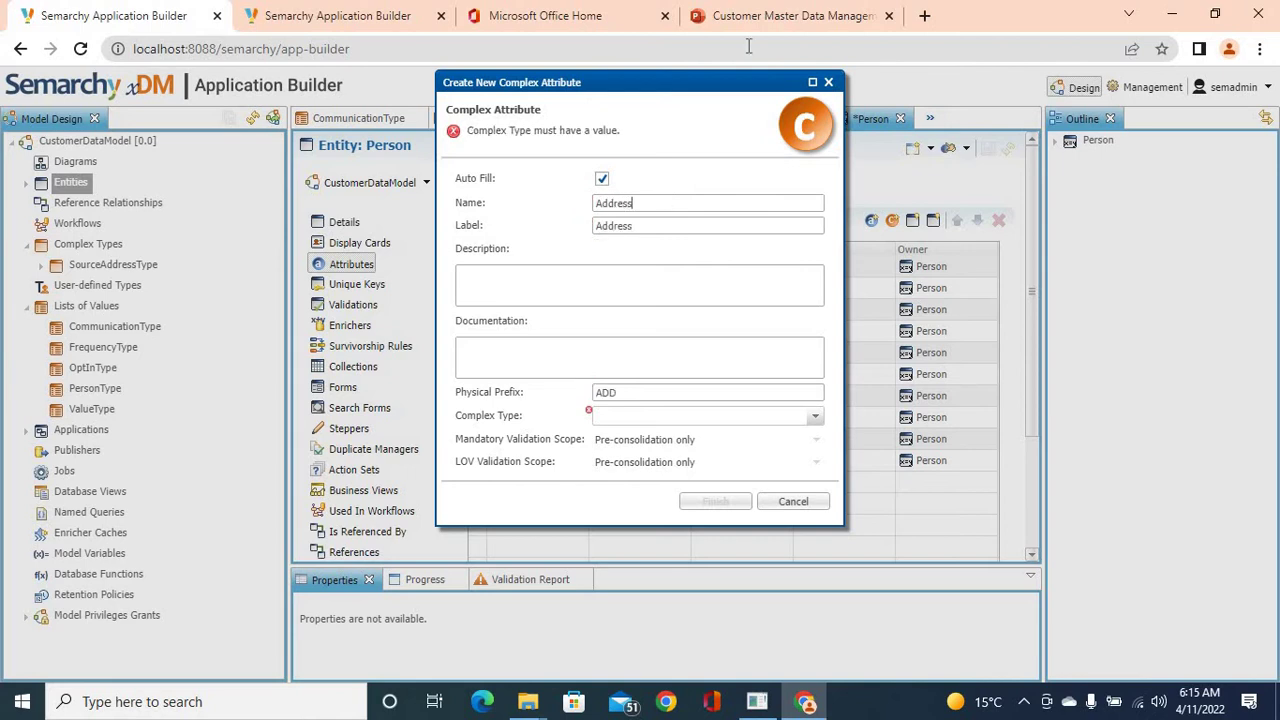
{"action": "left_click", "coordinate": [779, 16]}
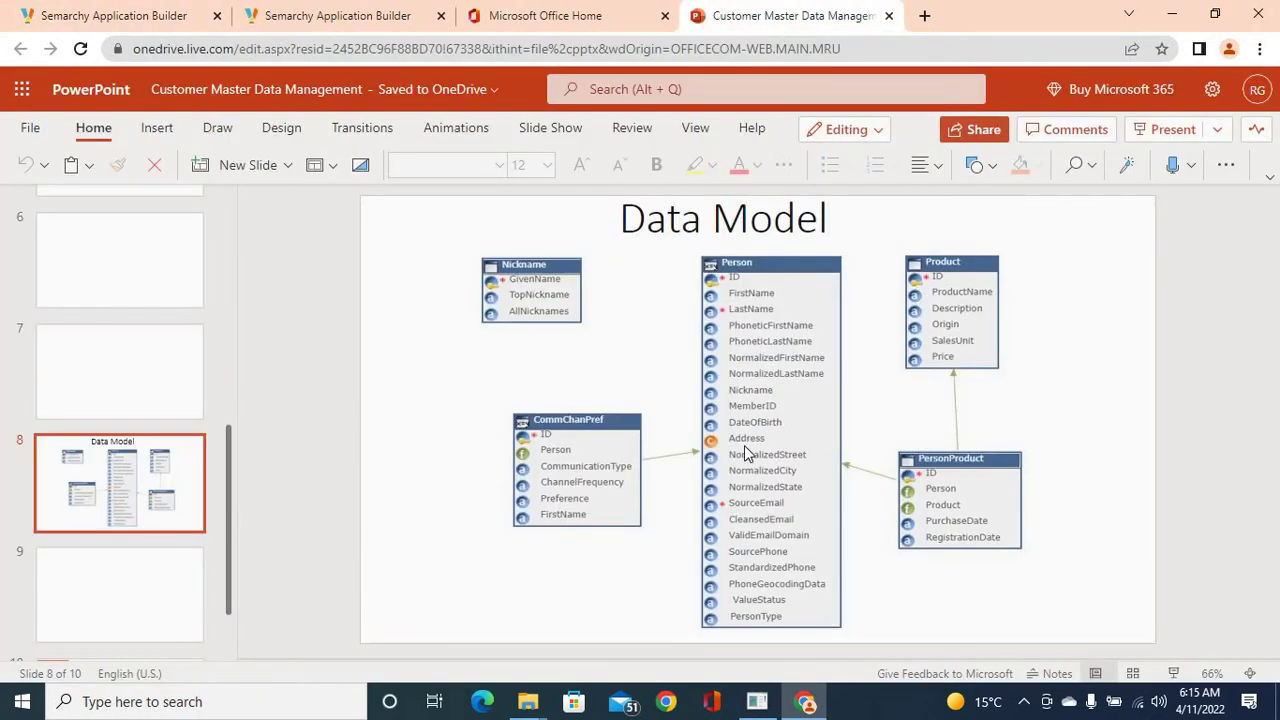
{"action": "left_click", "coordinate": [130, 20]}
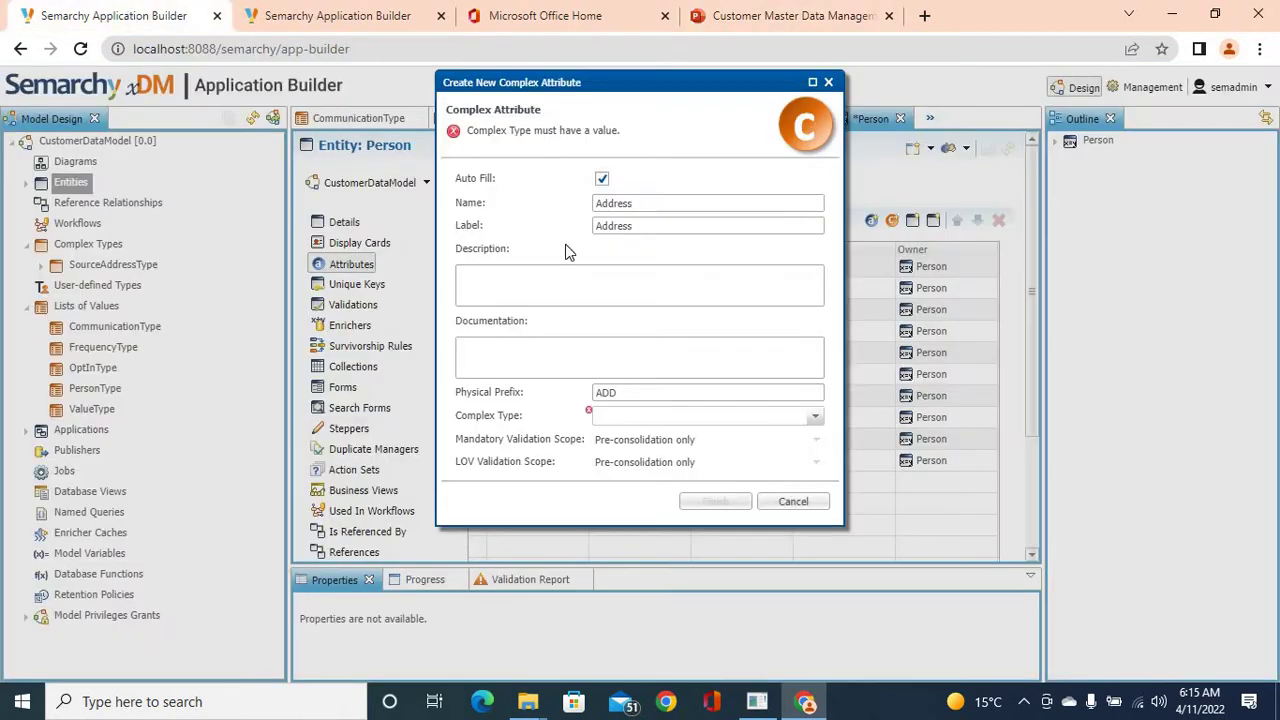
{"action": "left_click", "coordinate": [612, 417]}
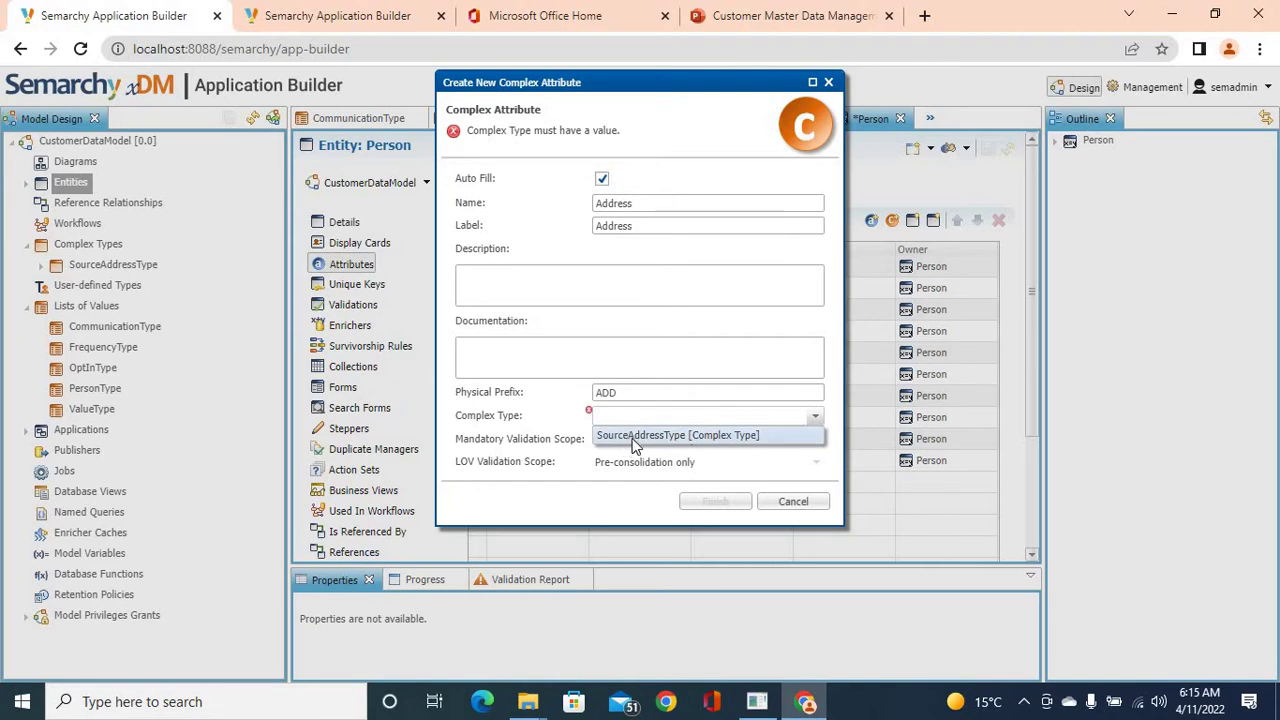
{"action": "left_click", "coordinate": [632, 436]}
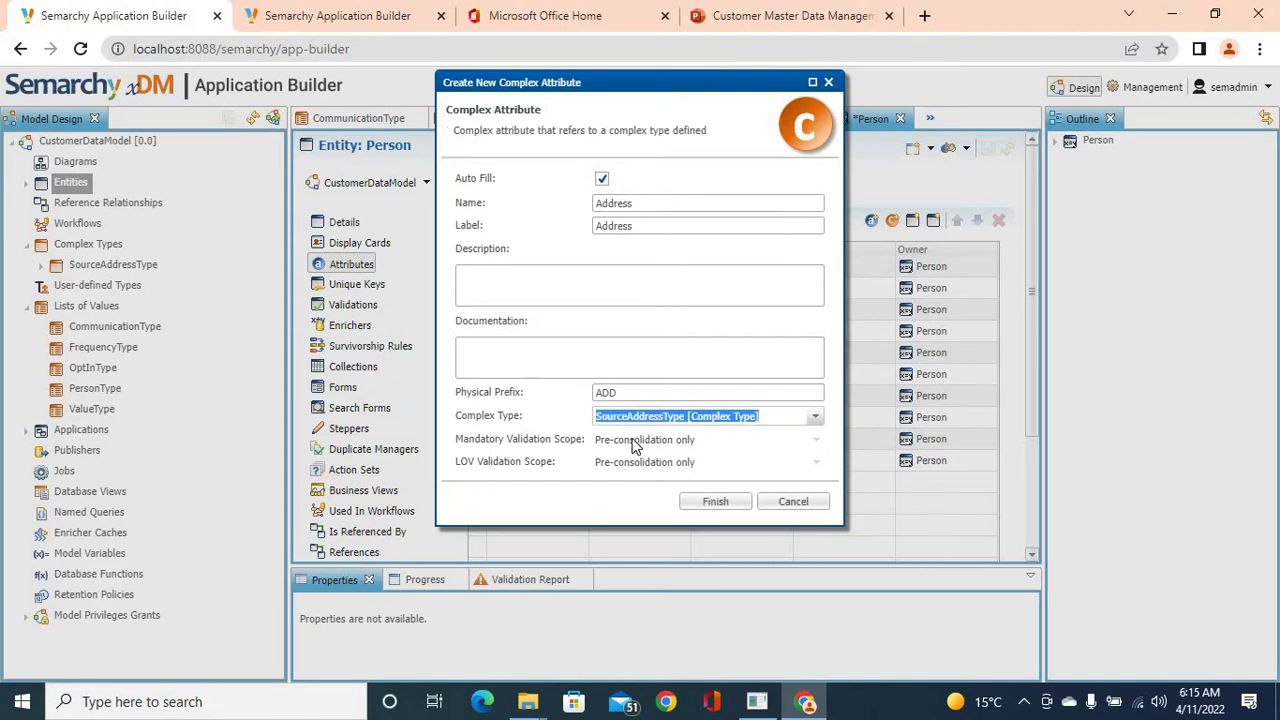
{"action": "left_click", "coordinate": [714, 503]}
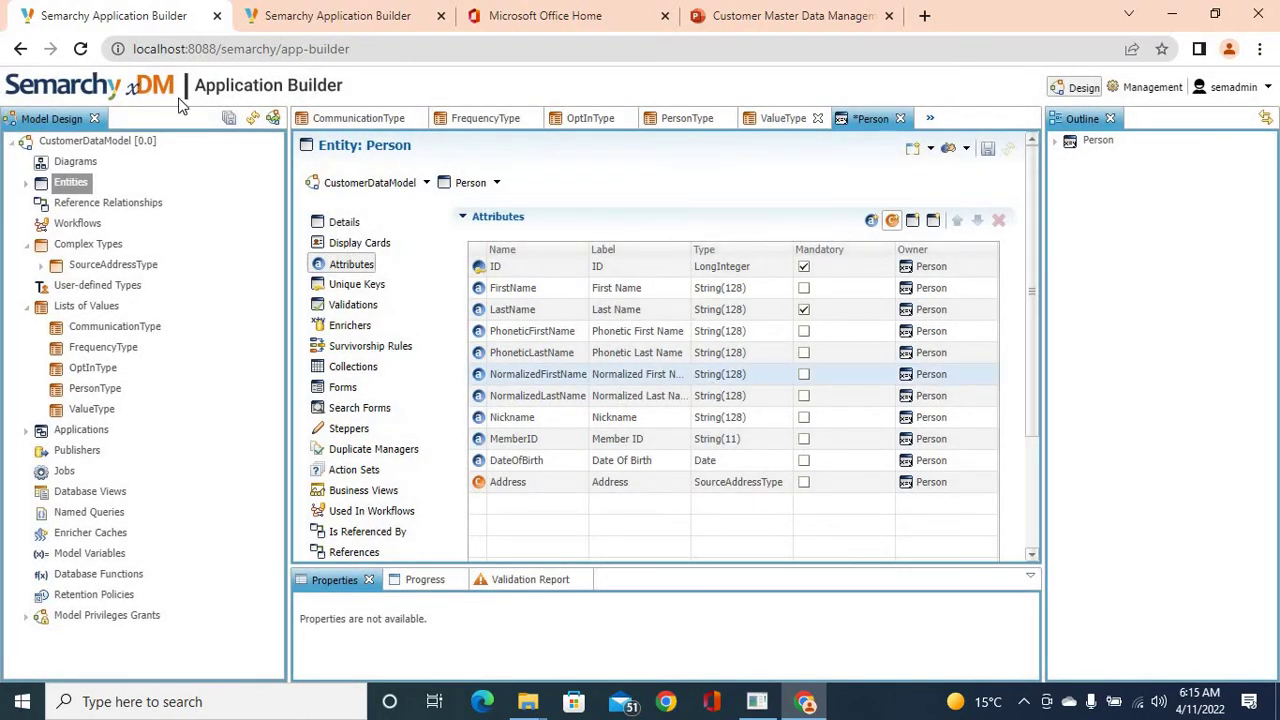
{"action": "left_click", "coordinate": [230, 118]}
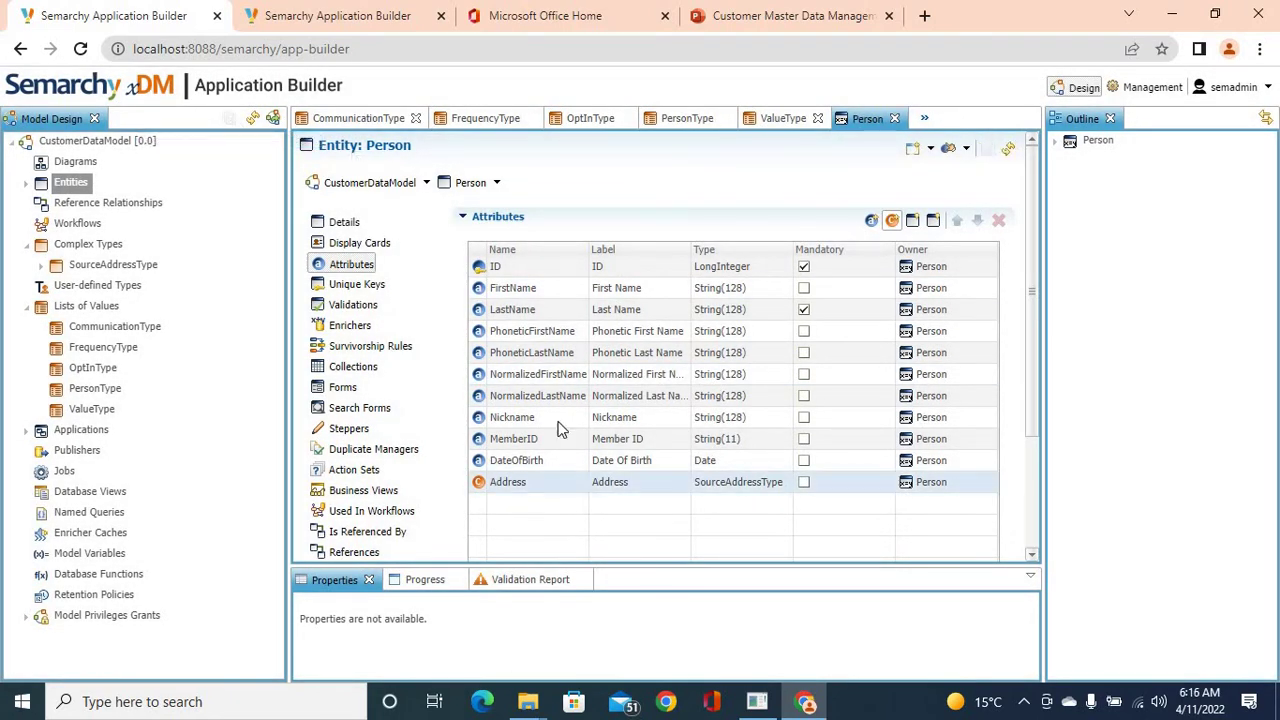
Look up the attribute following Address on the Data Model slide and add it to Person as a simple attribute named NormalizedStreet
{"action": "left_click", "coordinate": [757, 15]}
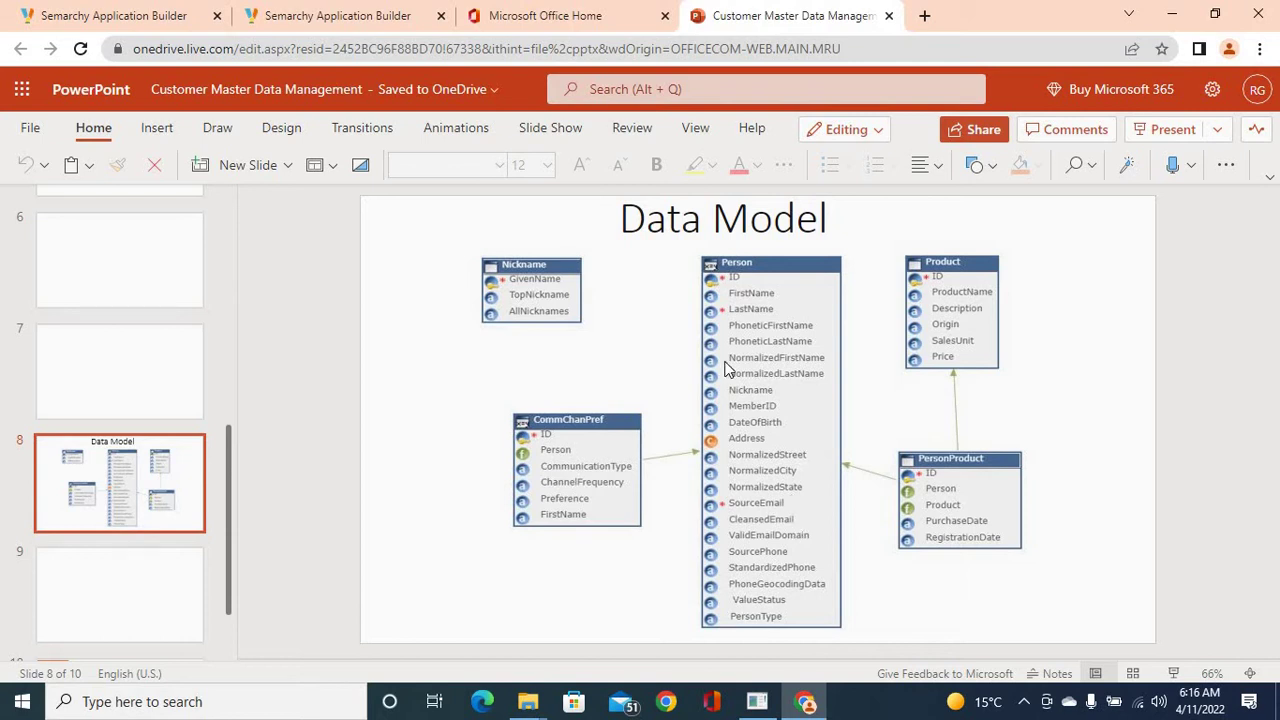
{"action": "left_click", "coordinate": [115, 15]}
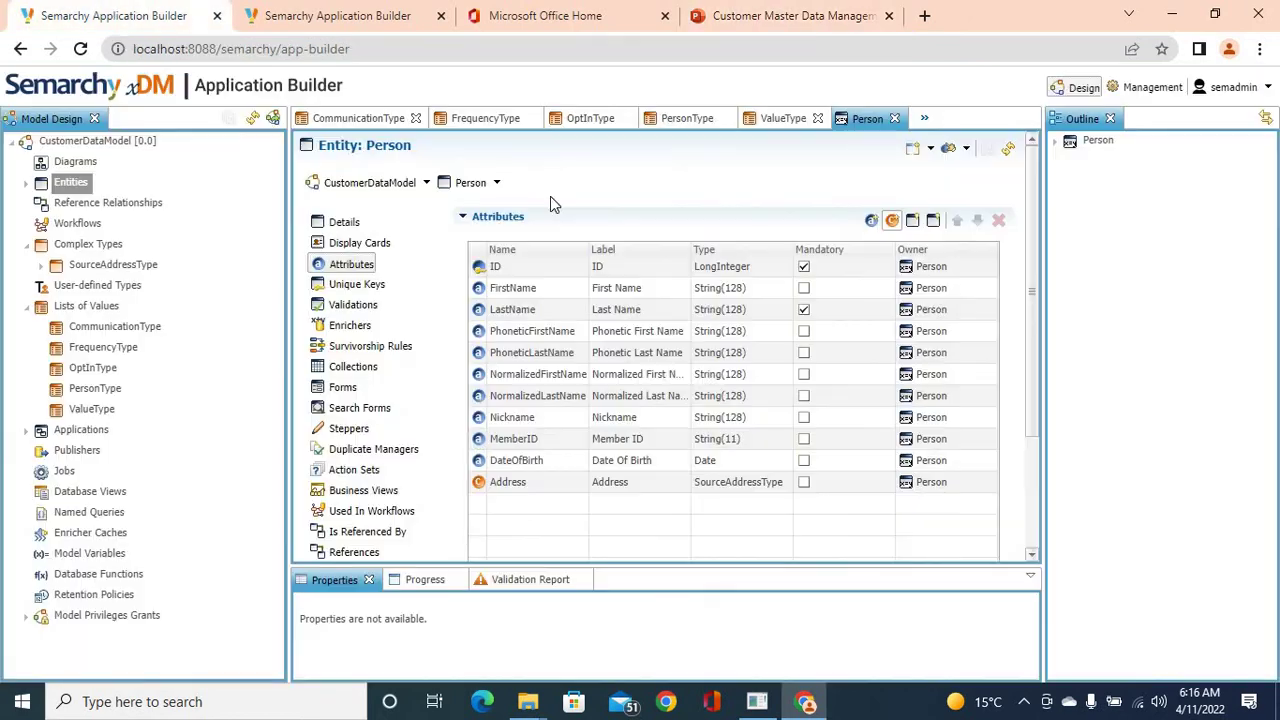
{"action": "left_click", "coordinate": [871, 220]}
{"action": "type", "text": "N"}
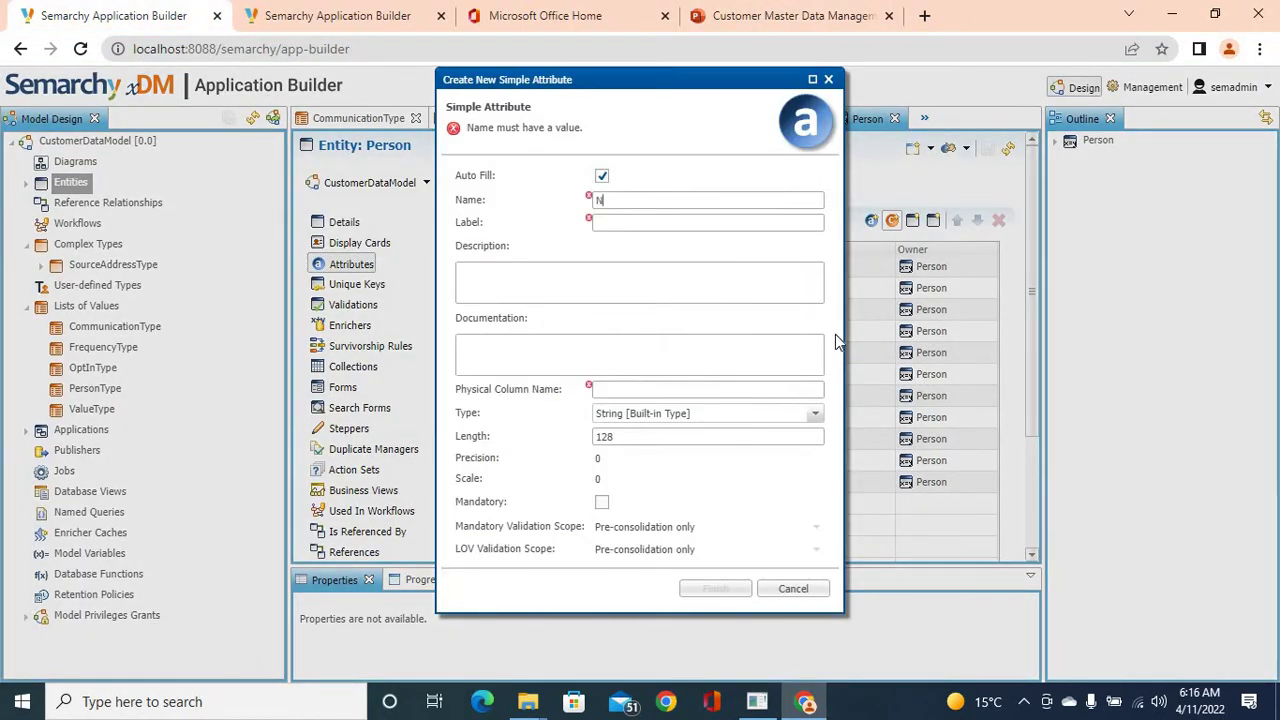
{"action": "type", "text": "ormalized"}
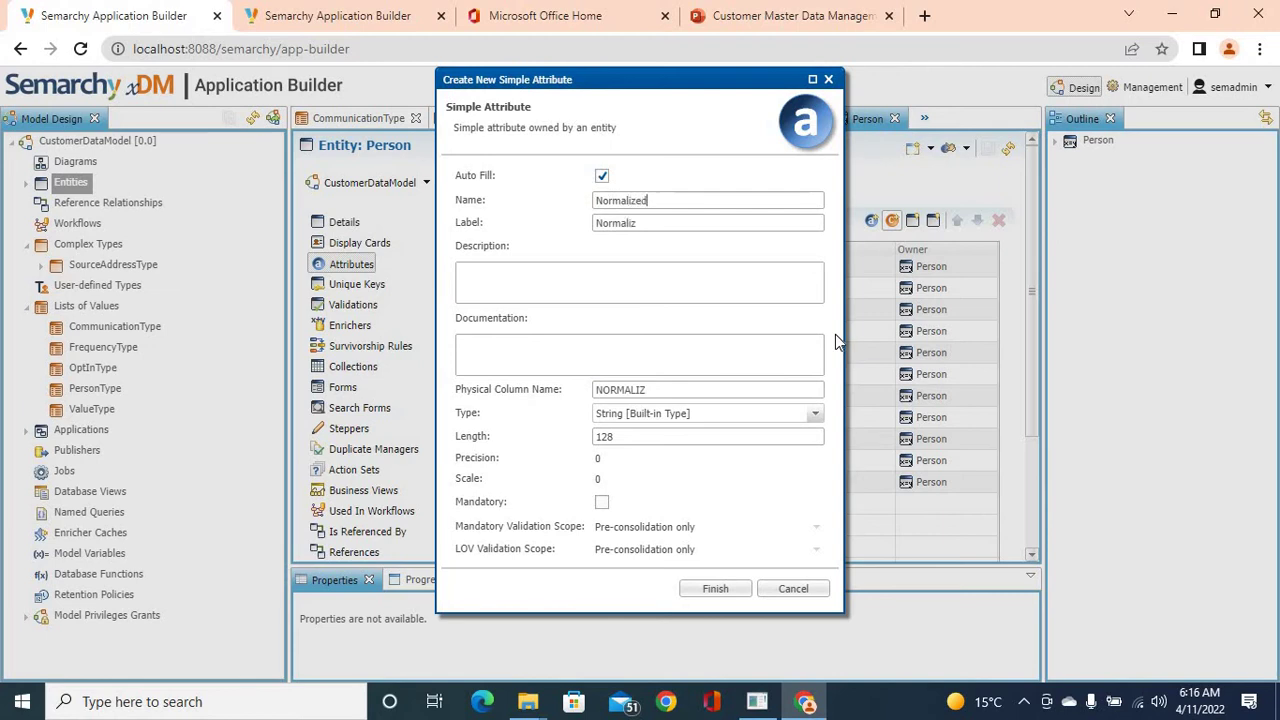
{"action": "type", "text": "Street"}
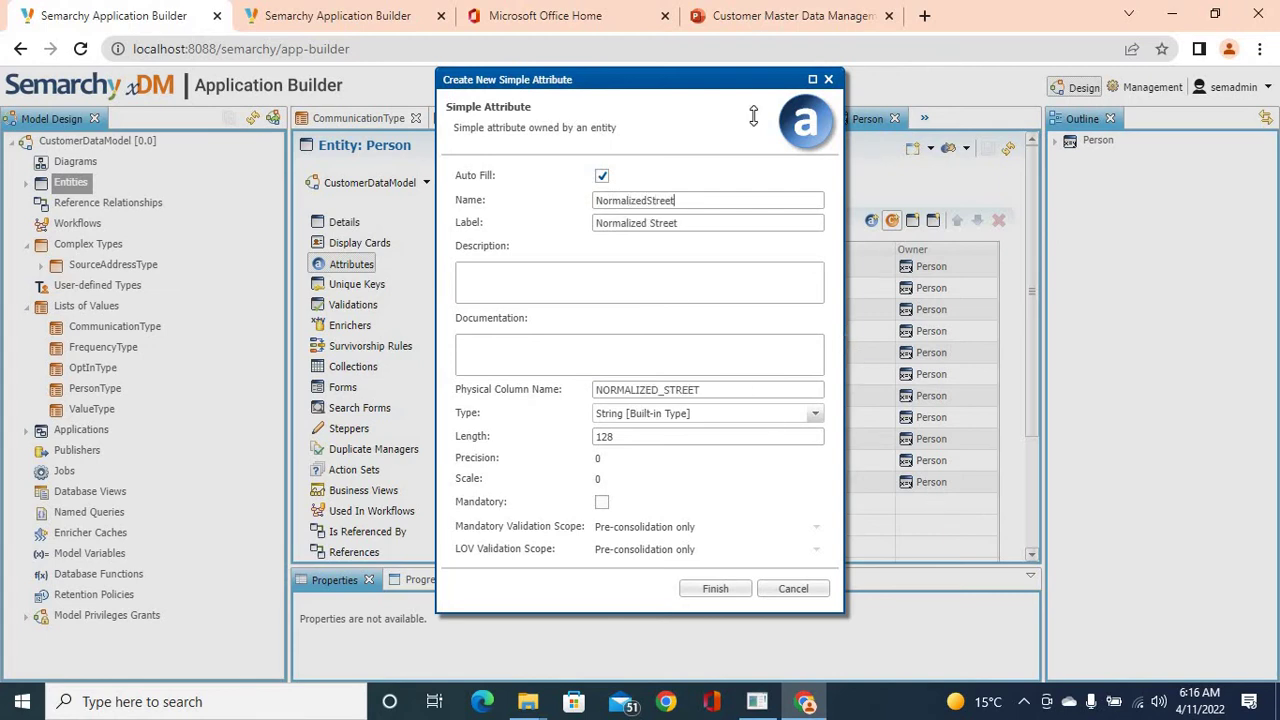
{"action": "left_click", "coordinate": [715, 588]}
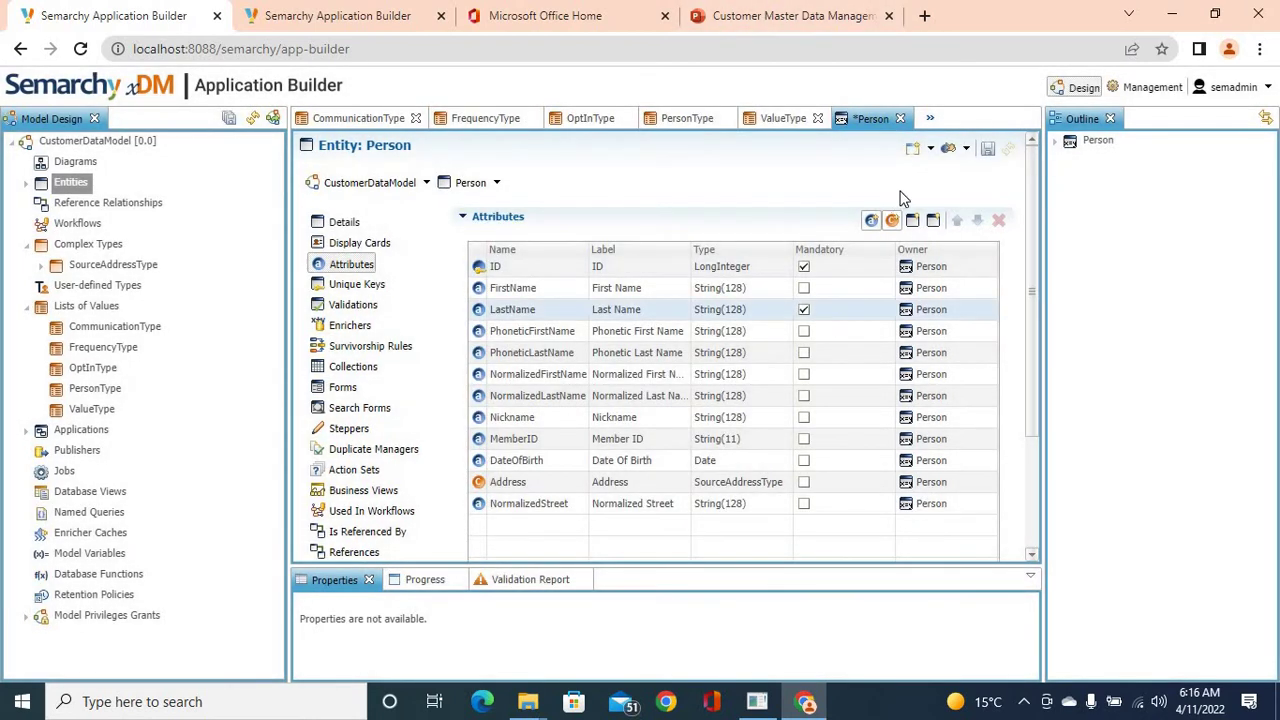
Add a simple attribute named NormalizedCity to the Person entity
{"action": "left_click", "coordinate": [872, 221]}
{"action": "type", "text": "No"}
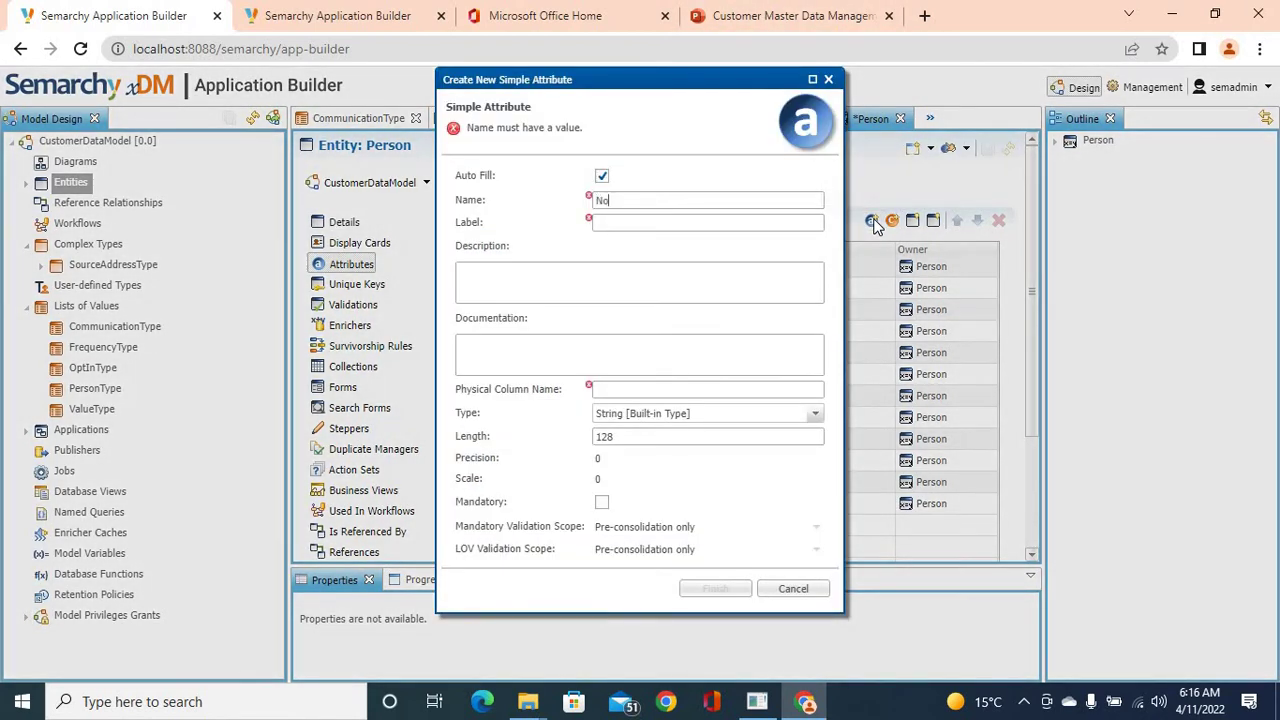
{"action": "type", "text": "rmalized"}
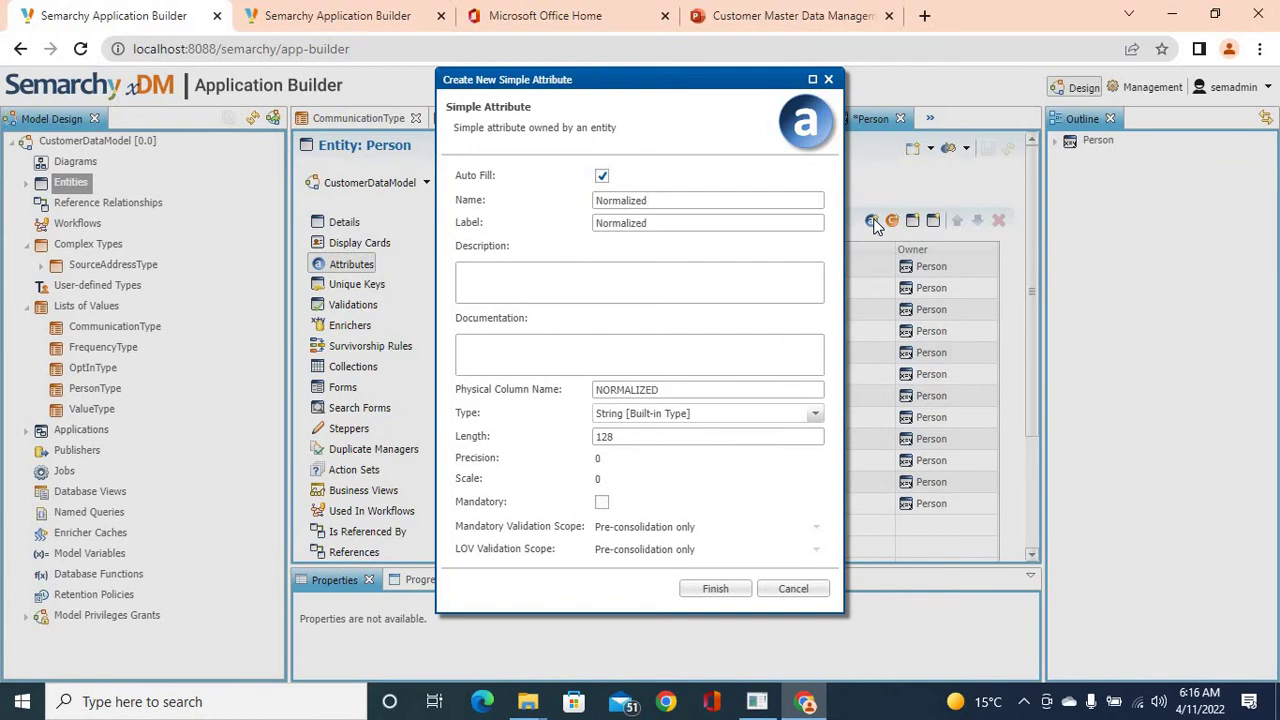
{"action": "type", "text": "City"}
{"action": "left_click", "coordinate": [728, 589]}
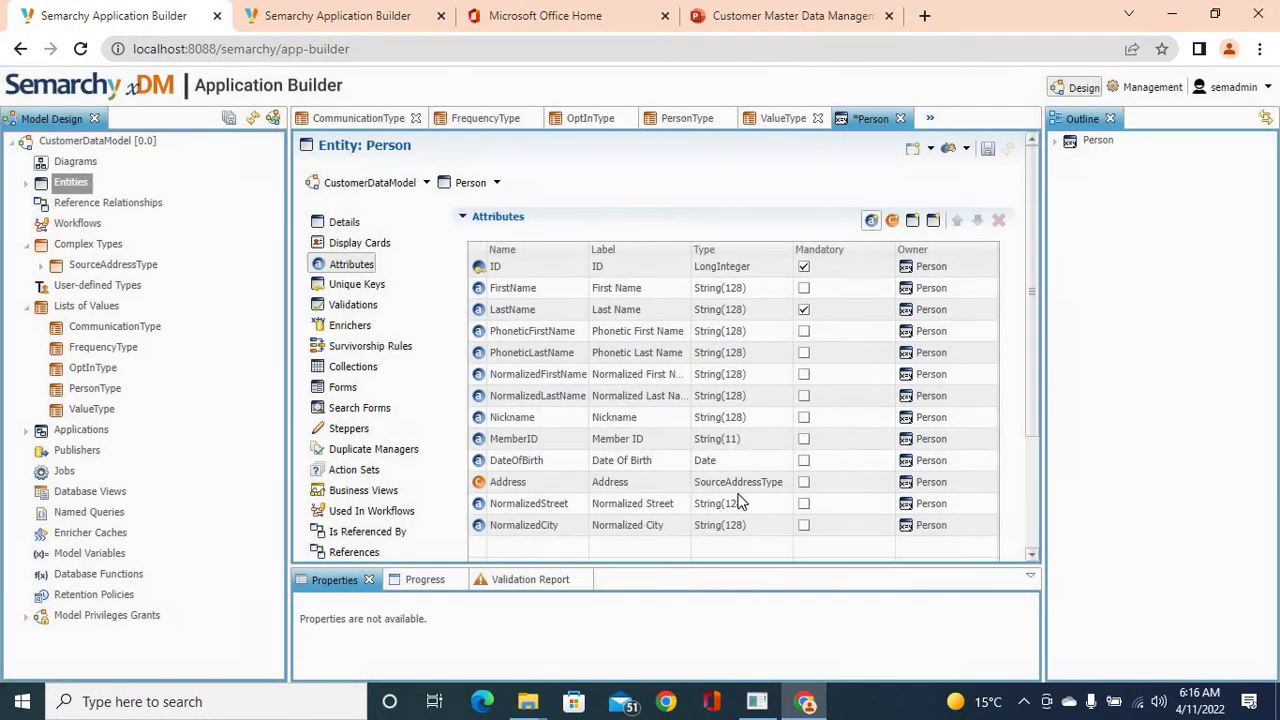
Add a simple attribute named NormalizedState to the Person entity and save the model
{"action": "left_click", "coordinate": [871, 220]}
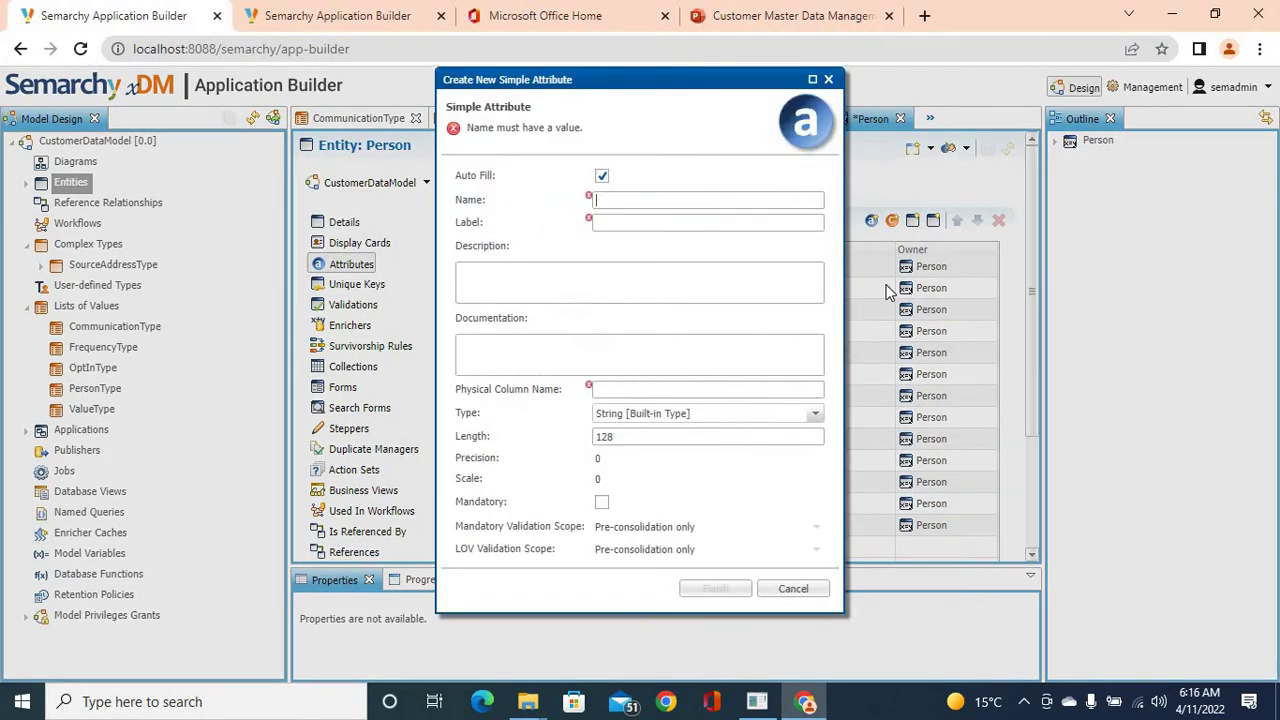
{"action": "type", "text": "Normalize"}
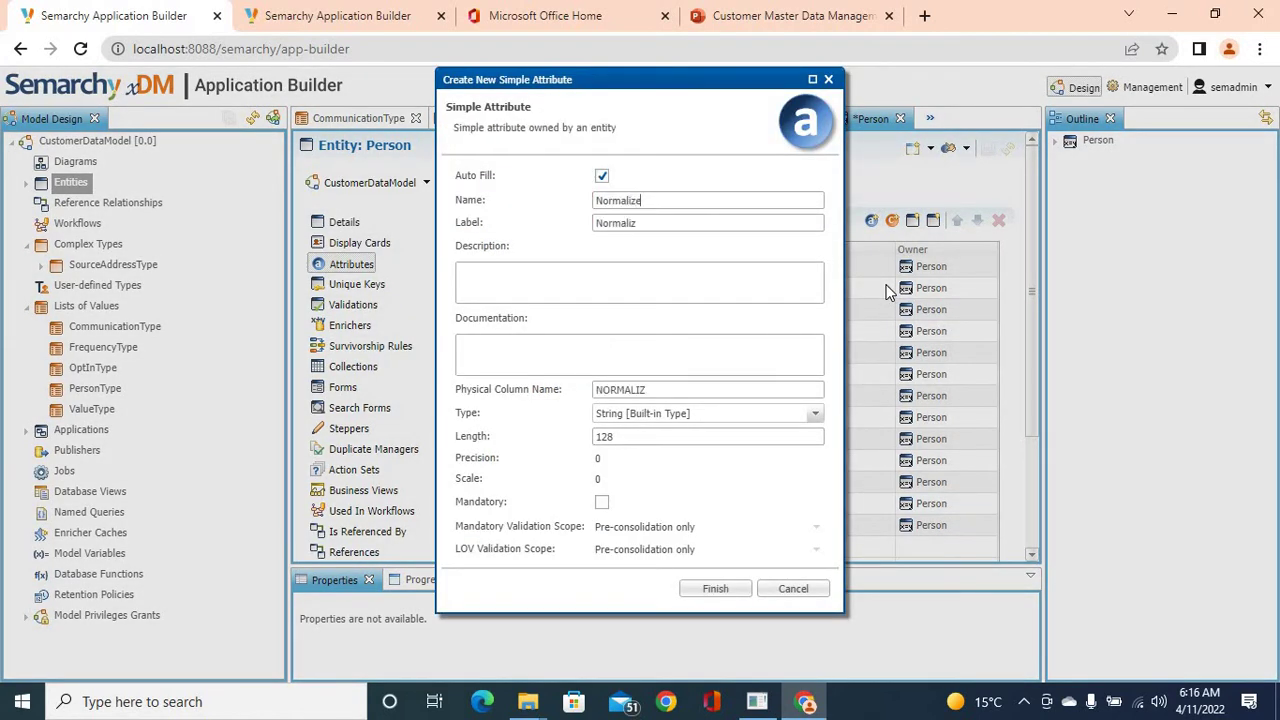
{"action": "type", "text": "dState"}
{"action": "left_click", "coordinate": [690, 592]}
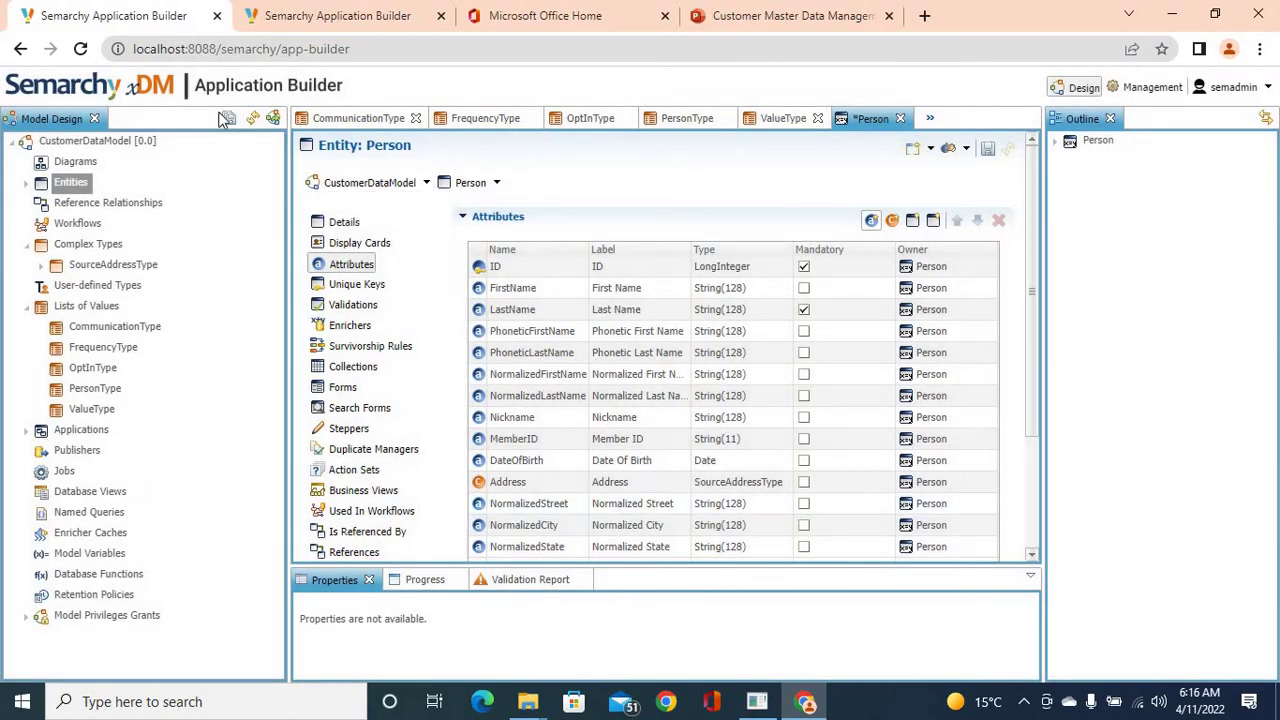
{"action": "left_click", "coordinate": [226, 118]}
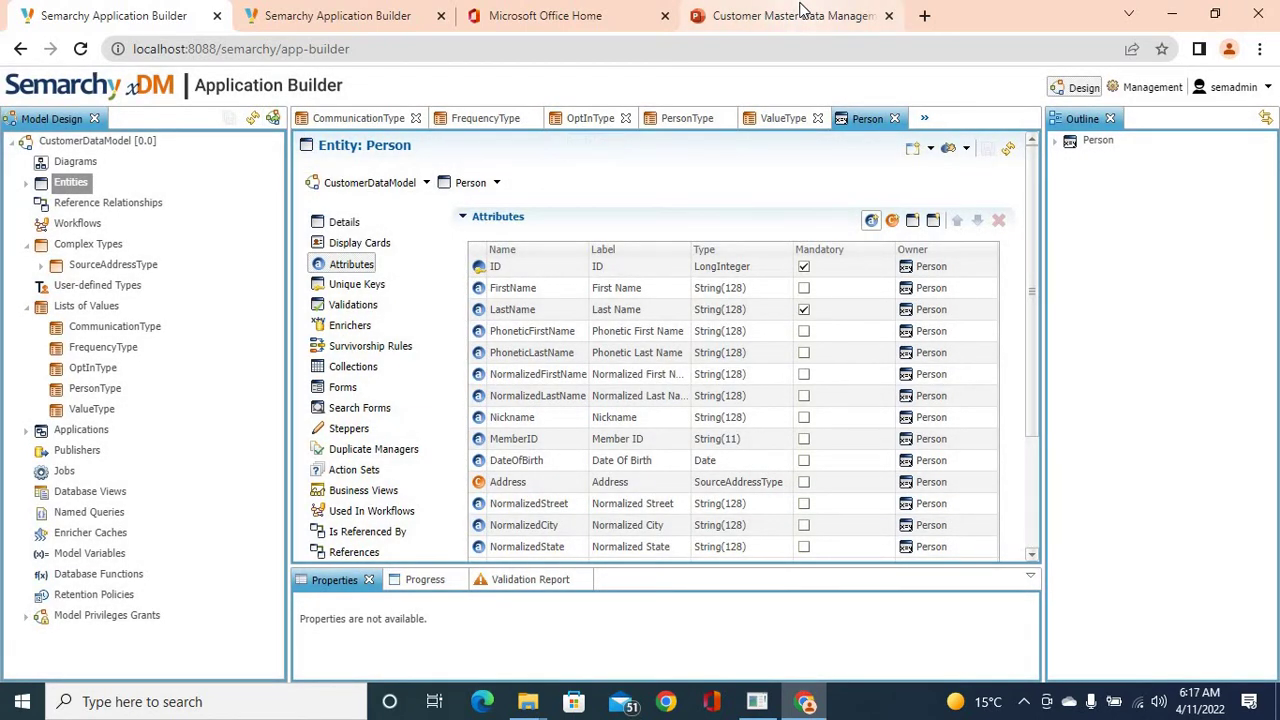
Check the Data Model slide for the next Person attribute and add it as a mandatory simple attribute named SourceEmail
{"action": "left_click", "coordinate": [800, 14]}
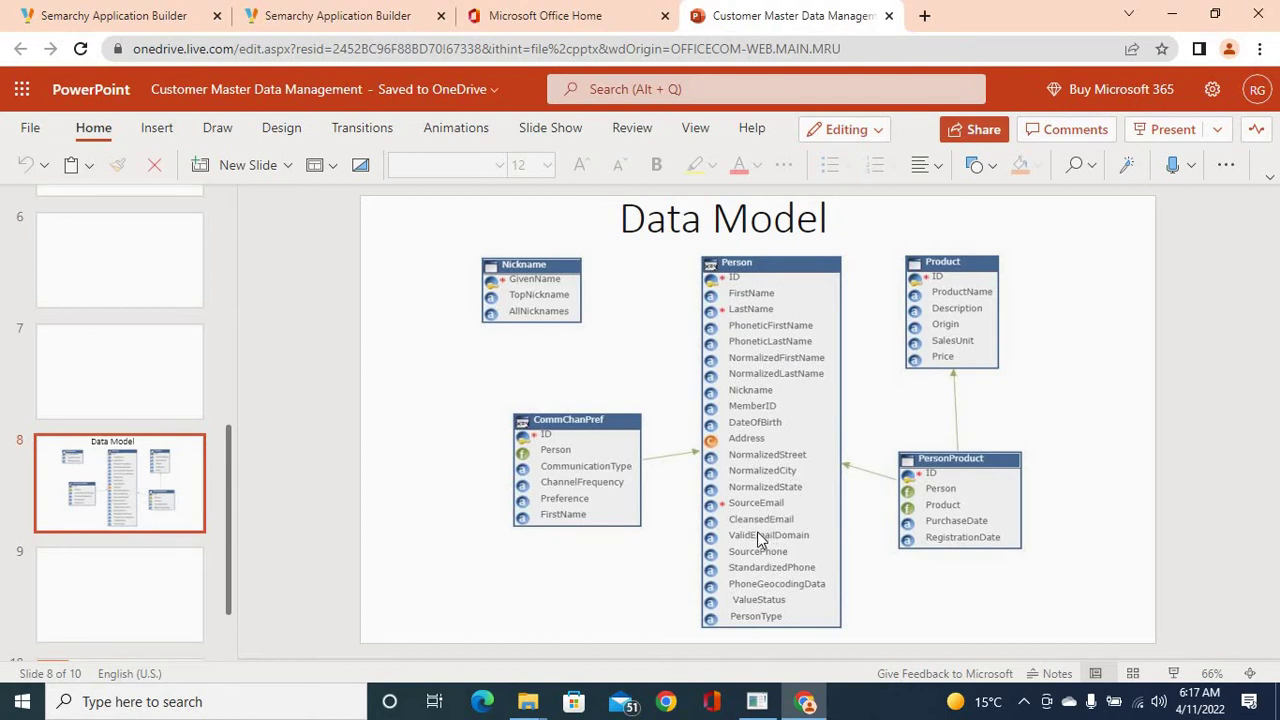
{"action": "left_click", "coordinate": [105, 14]}
{"action": "scroll", "coordinate": [840, 260], "scroll_direction": "down", "scroll_amount": 3}
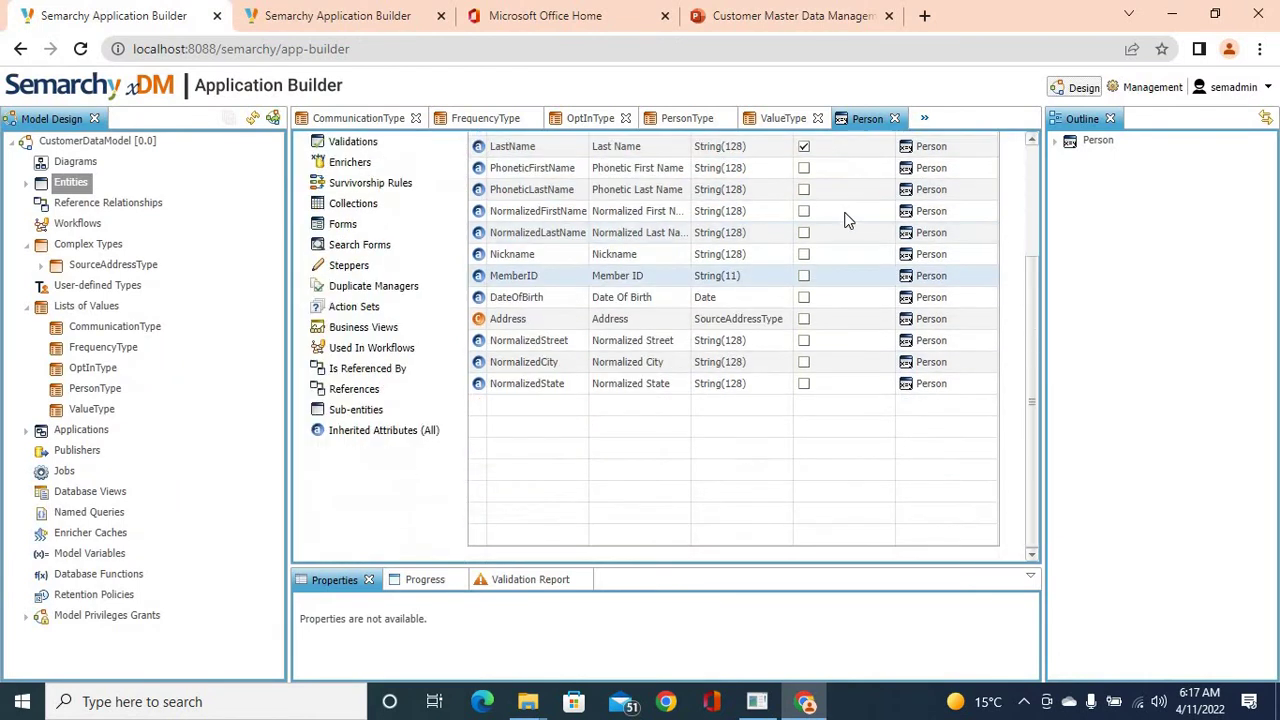
{"action": "scroll", "coordinate": [846, 217], "scroll_direction": "up", "scroll_amount": 2}
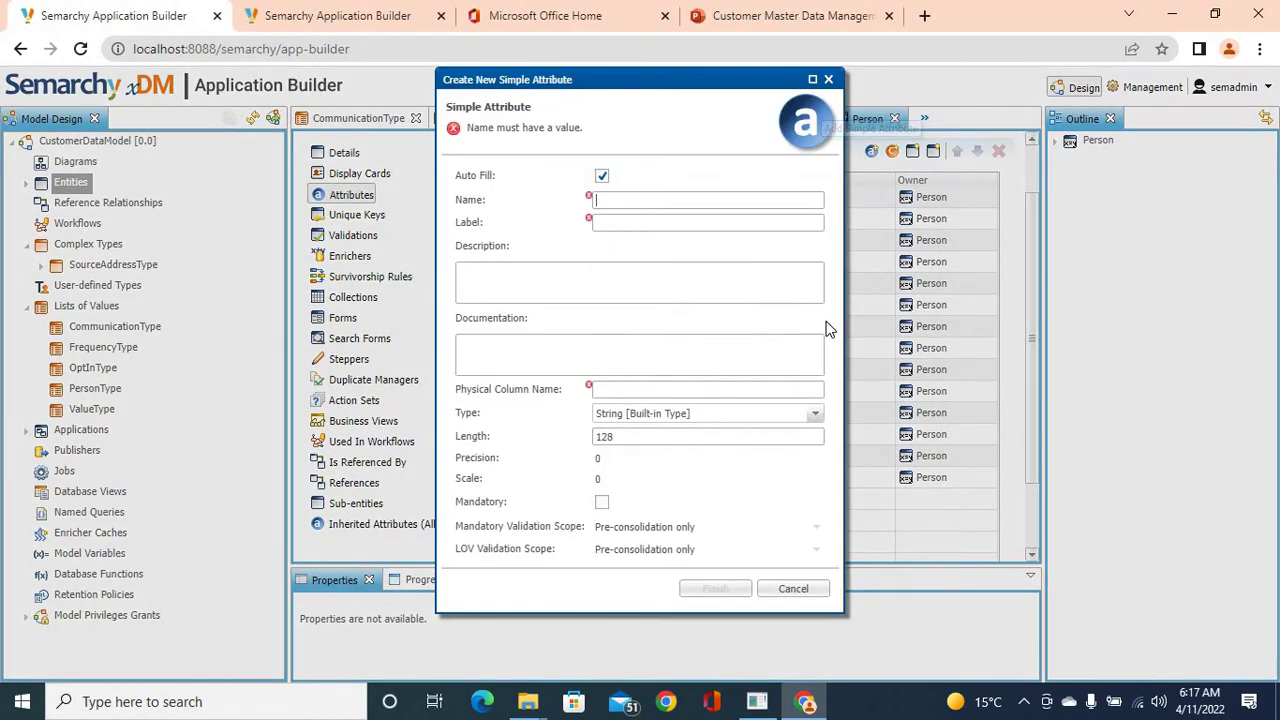
{"action": "type", "text": "SourceE"}
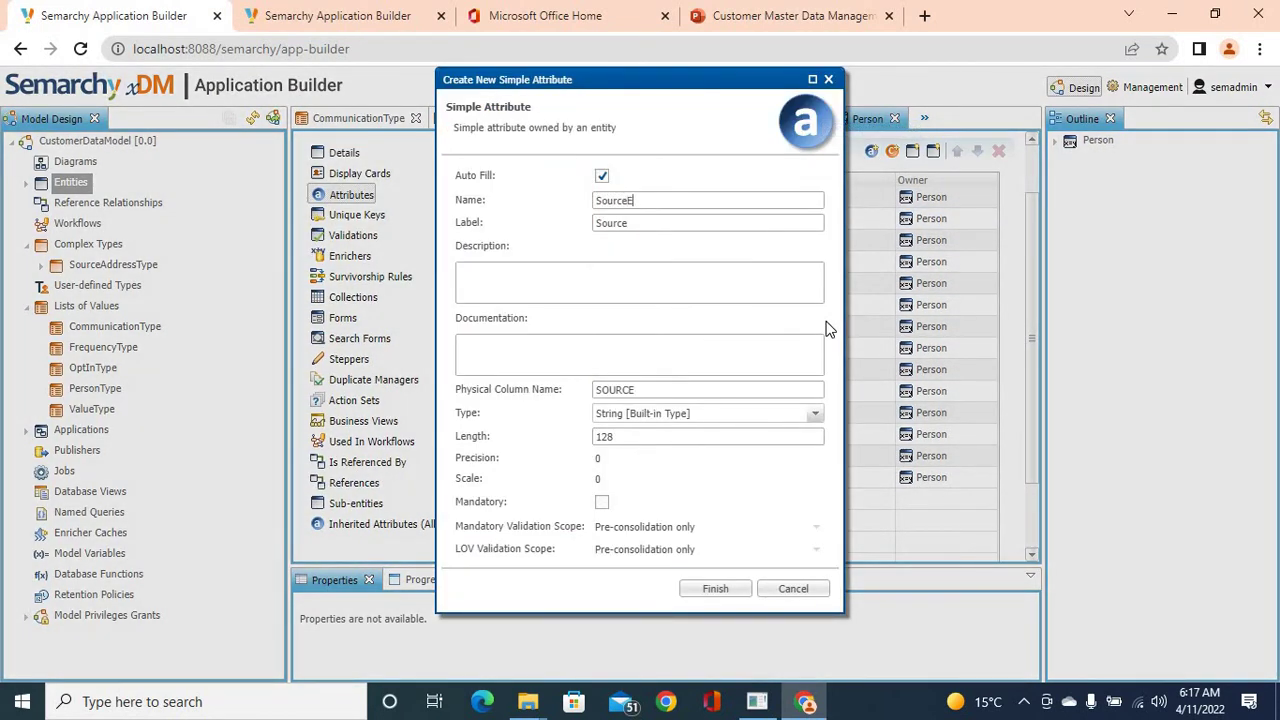
{"action": "type", "text": "mail"}
{"action": "left_click", "coordinate": [601, 503]}
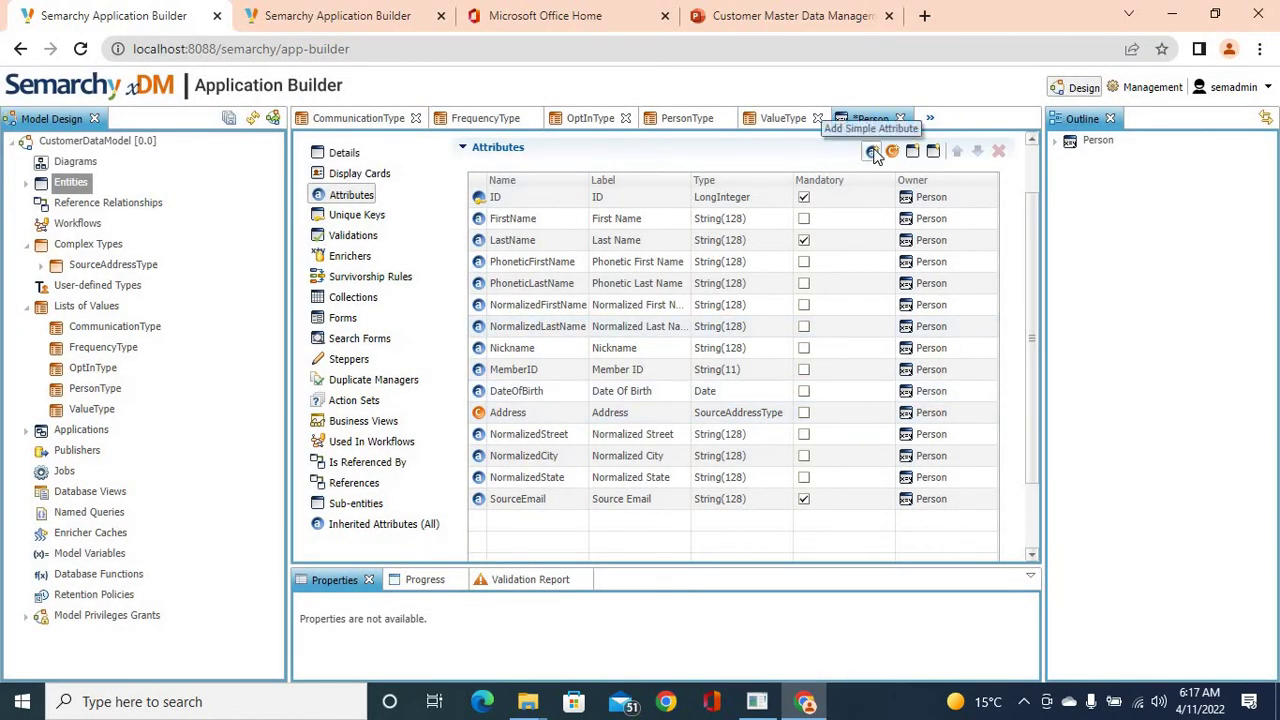
Add a simple attribute named CleansedEmail to the Person entity
{"action": "left_click", "coordinate": [873, 153]}
{"action": "type", "text": "Cle"}
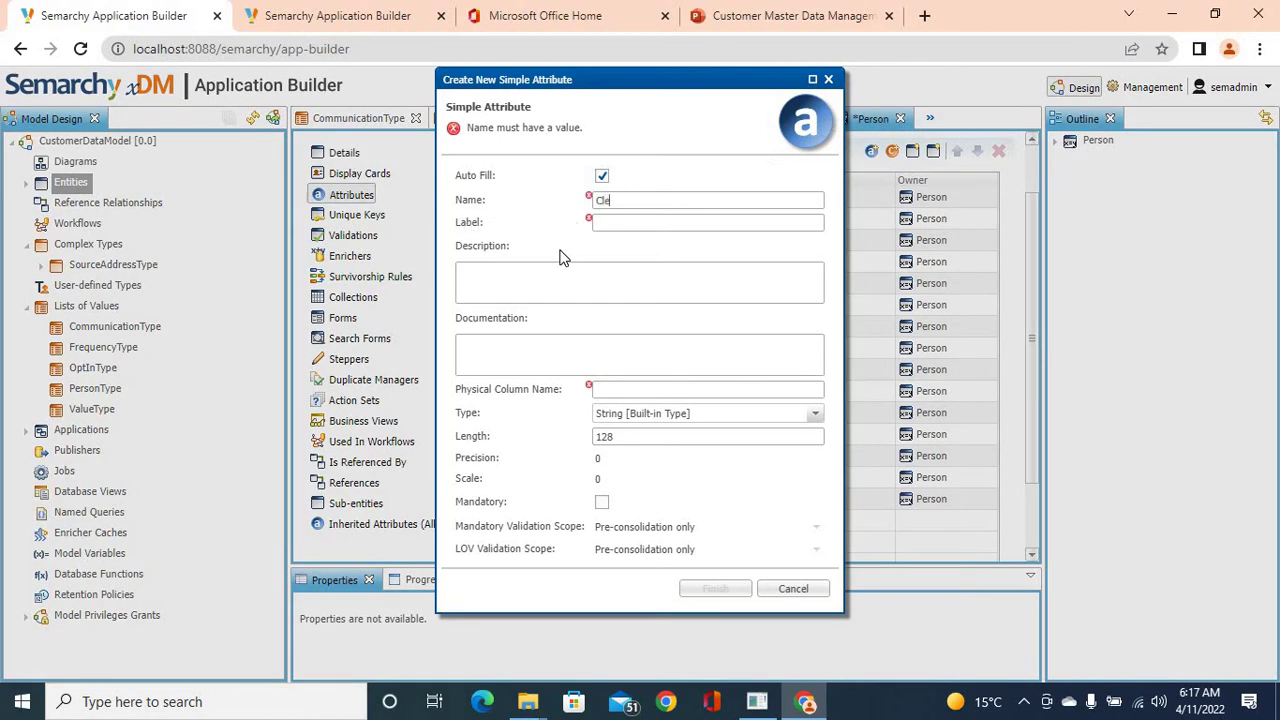
{"action": "type", "text": "ansedEmail"}
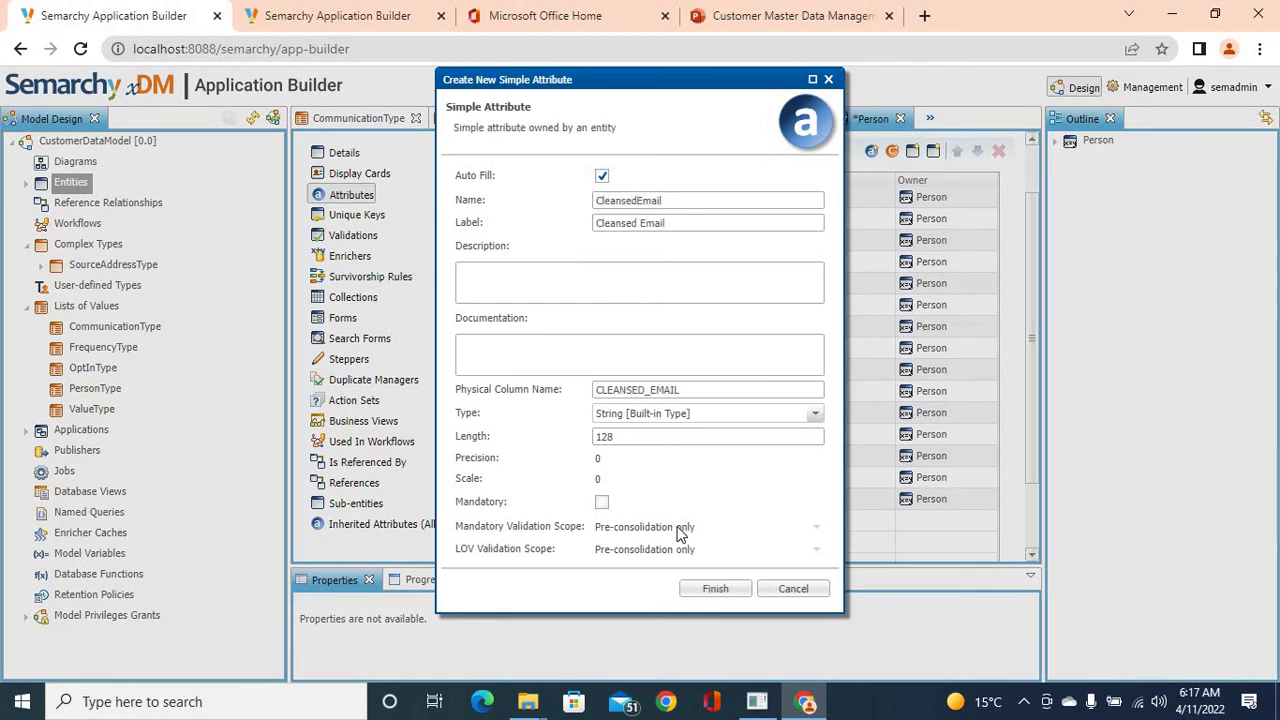
{"action": "left_click", "coordinate": [712, 592]}
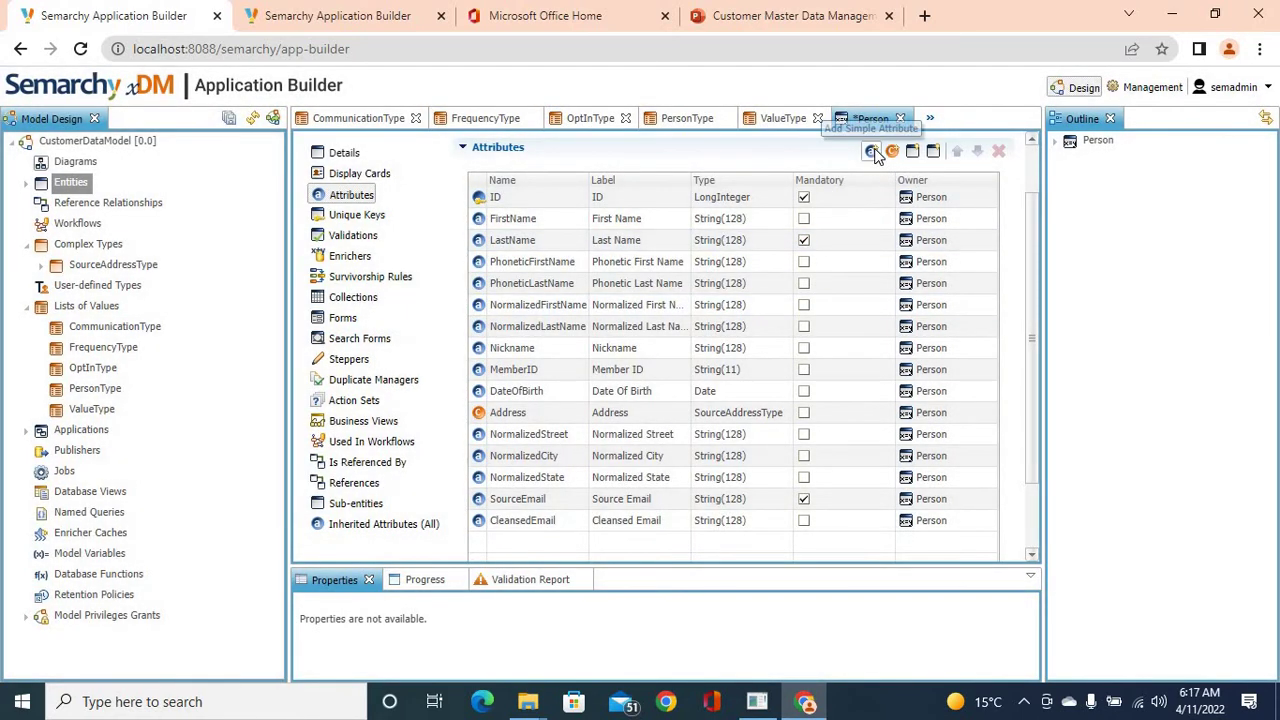
Create a simple attribute named ValidEmailDomain for the Person entity
{"action": "left_click", "coordinate": [873, 152]}
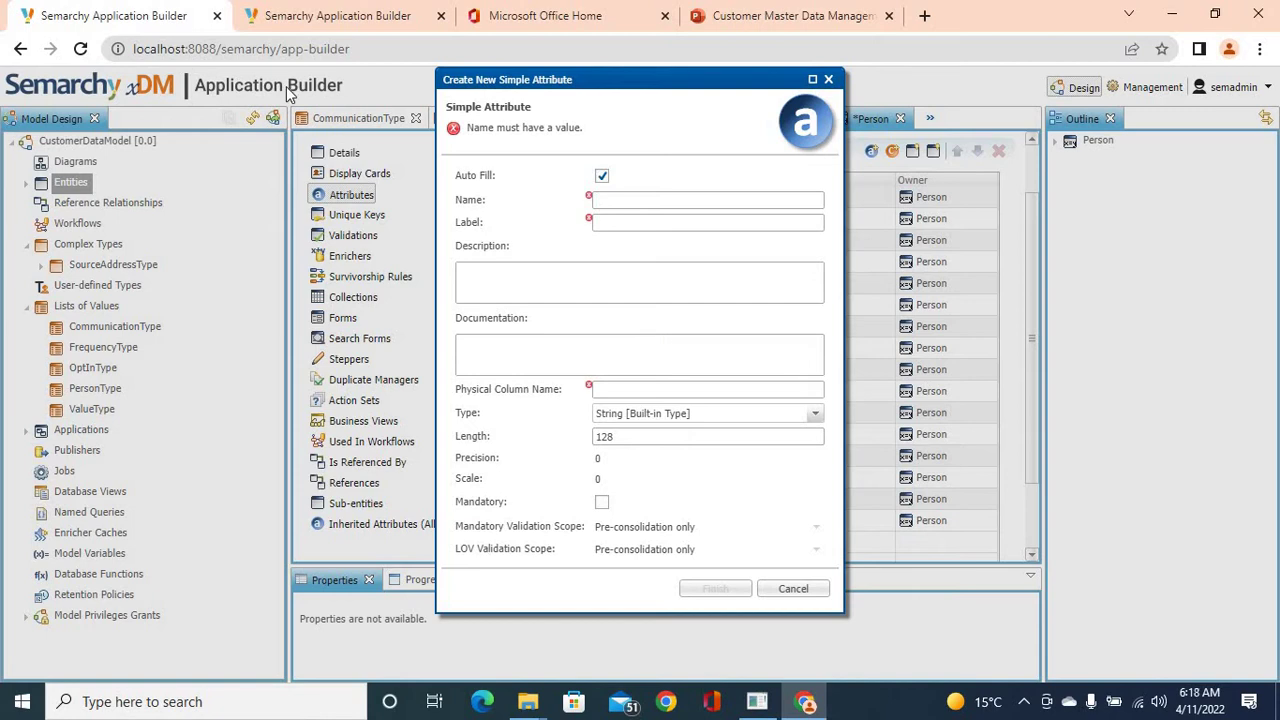
{"action": "type", "text": "Vali"}
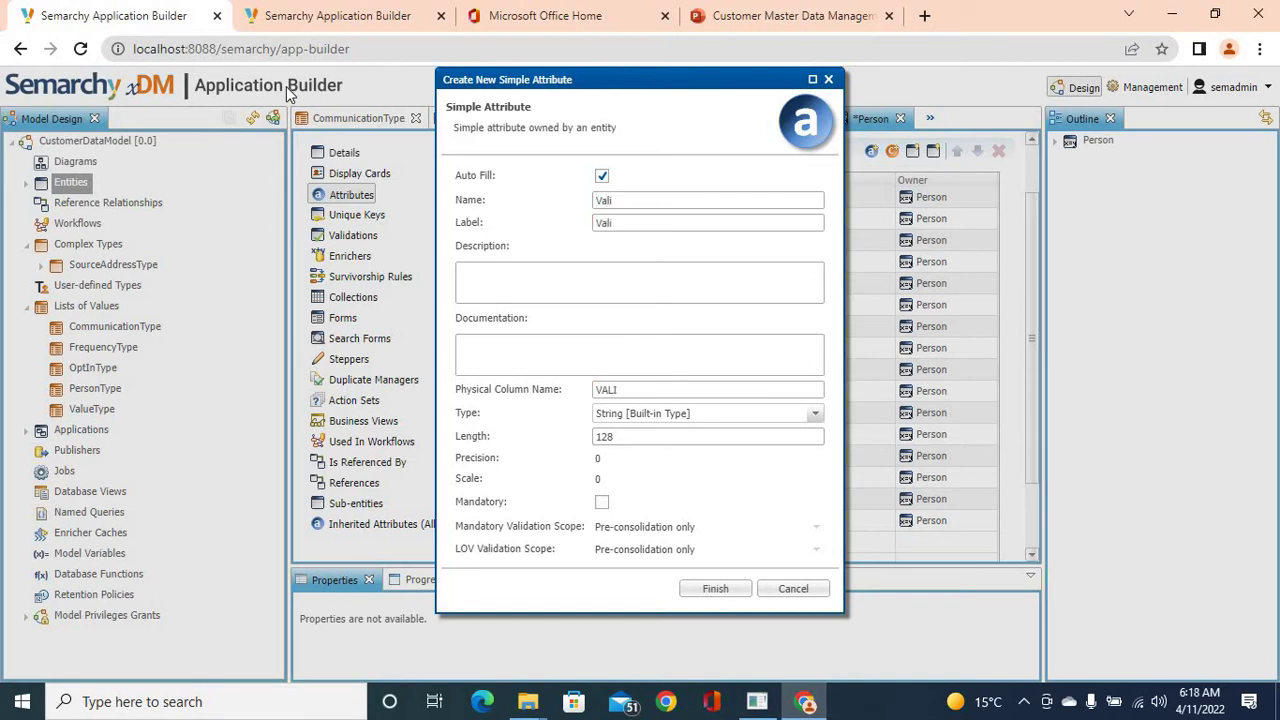
{"action": "type", "text": "dEmailDomain"}
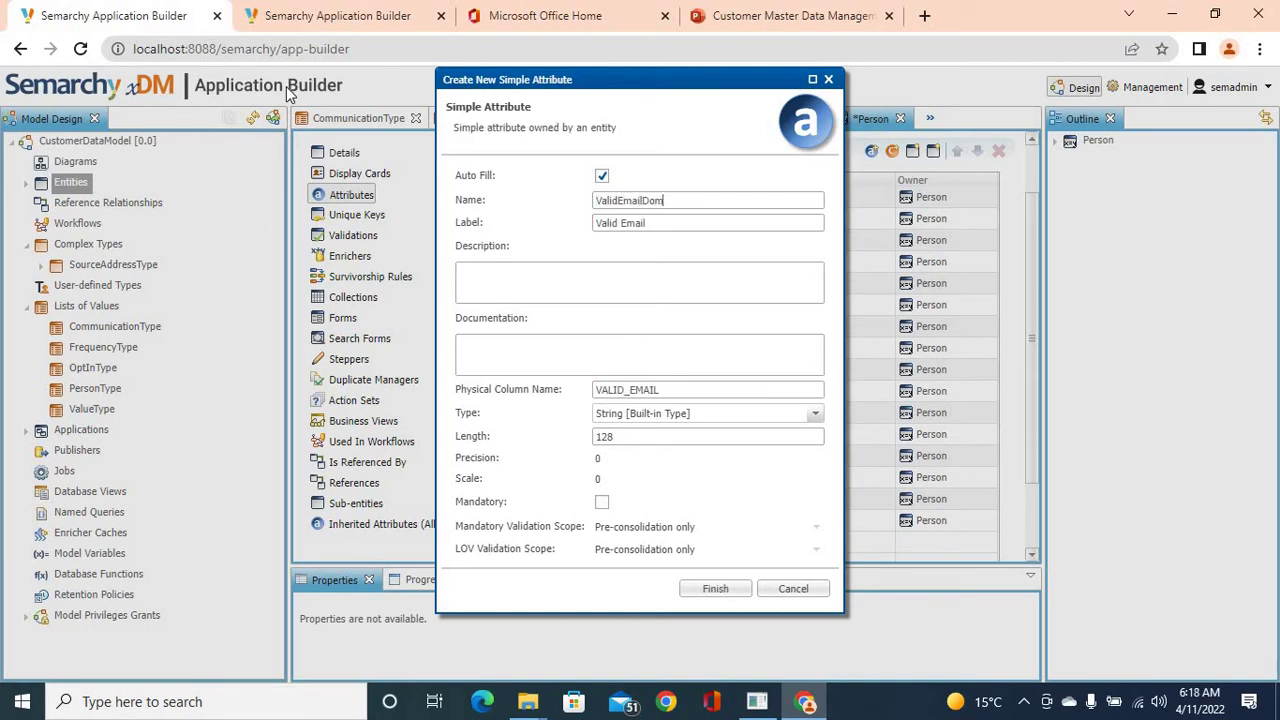
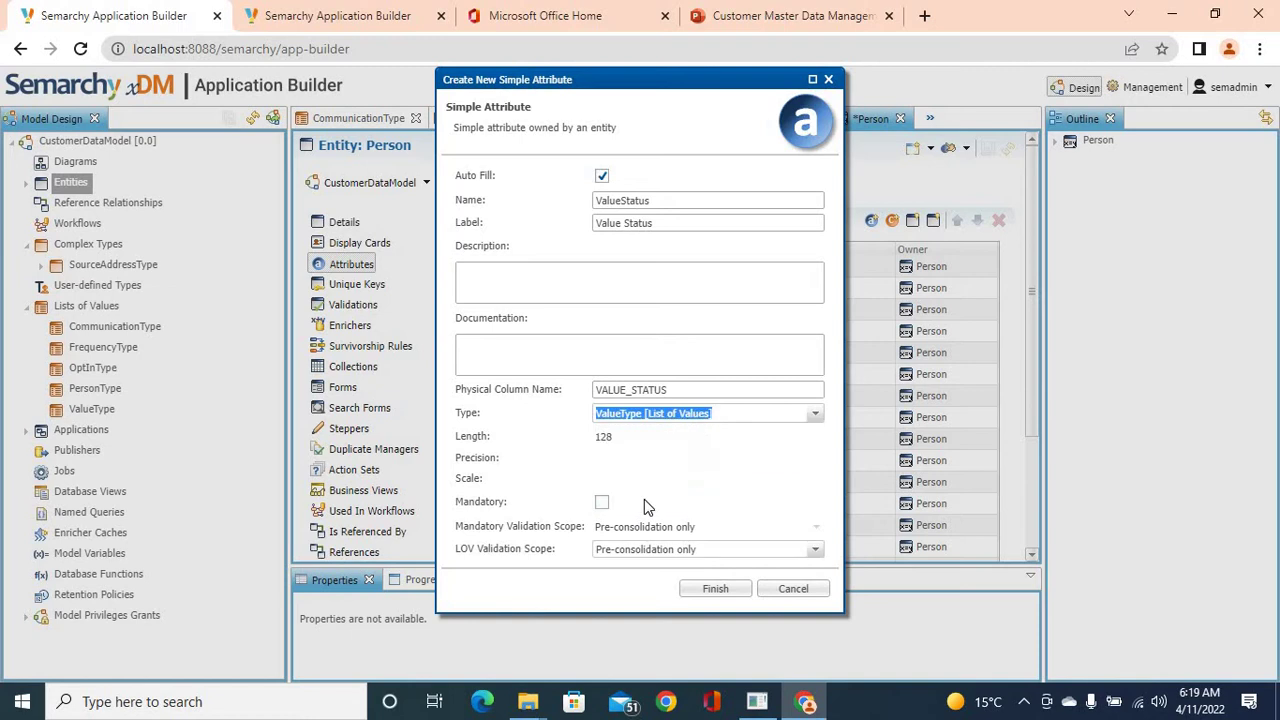
Finish adding the ValueStatus attribute, typed with the ValueType list of values, to the Person entity
{"action": "left_click", "coordinate": [717, 590]}
{"action": "scroll", "coordinate": [872, 225], "scroll_direction": "down", "scroll_amount": 3}
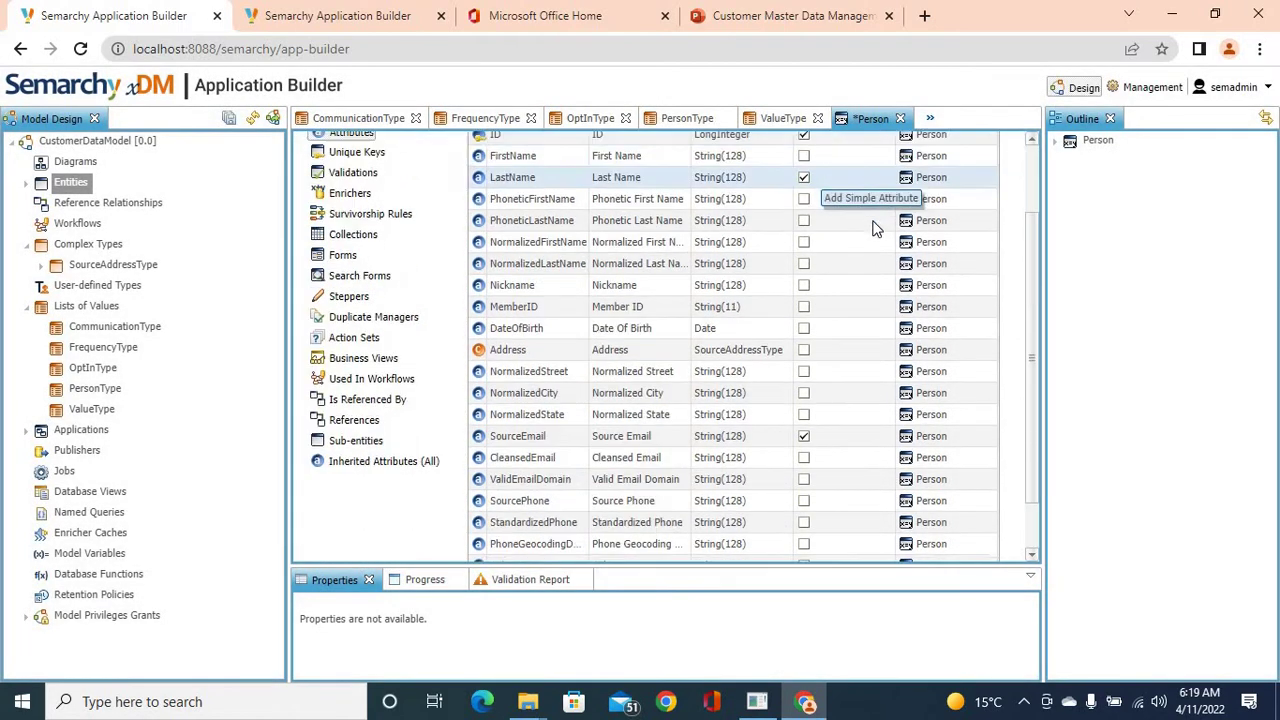
{"action": "scroll", "coordinate": [872, 231], "scroll_direction": "up", "scroll_amount": 3}
Add a simple attribute named PersonType to Person, using the PersonType list of values as its type
{"action": "left_click", "coordinate": [871, 220]}
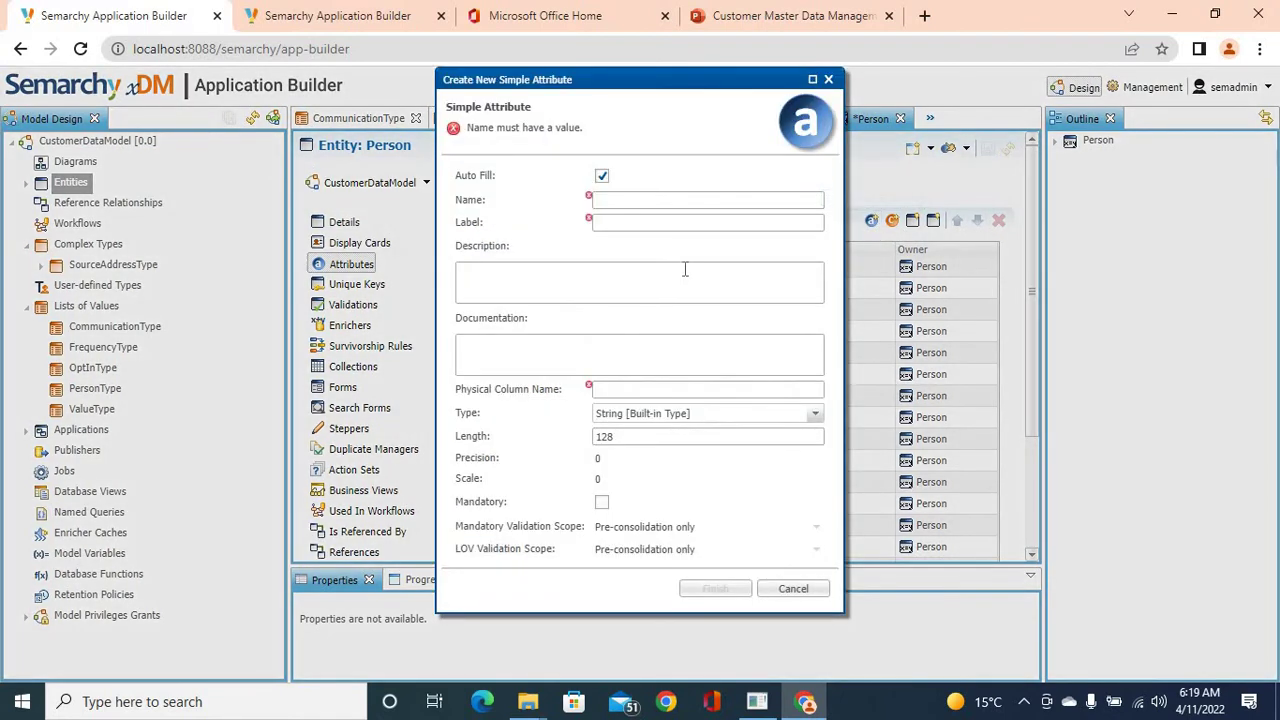
{"action": "type", "text": "Perso"}
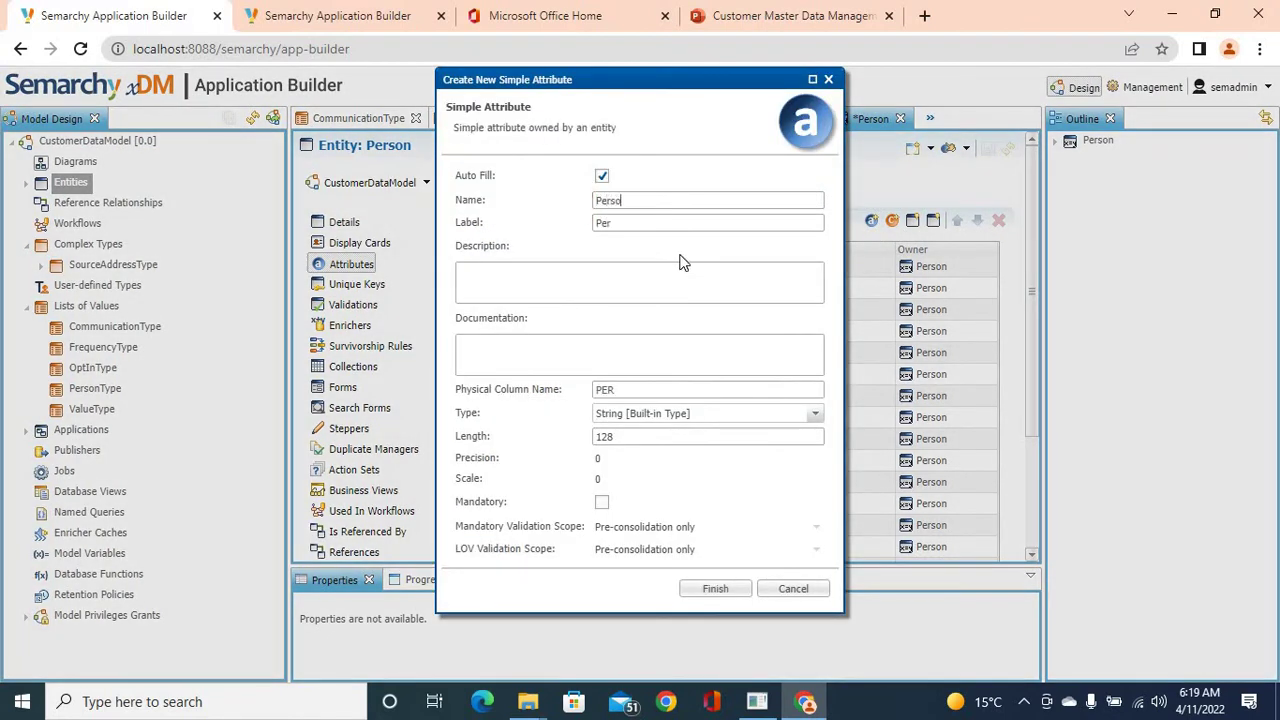
{"action": "type", "text": "nType"}
{"action": "left_click", "coordinate": [816, 415]}
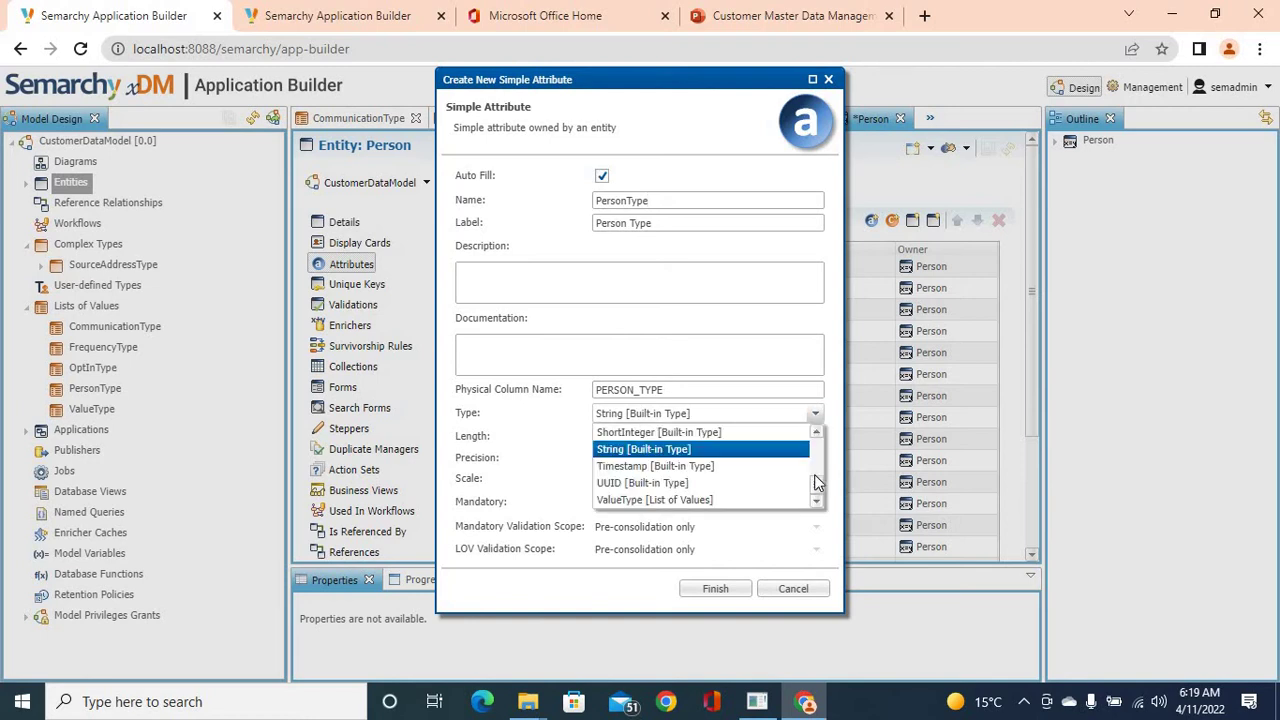
{"action": "scroll", "coordinate": [815, 480], "scroll_direction": "up", "scroll_amount": 2}
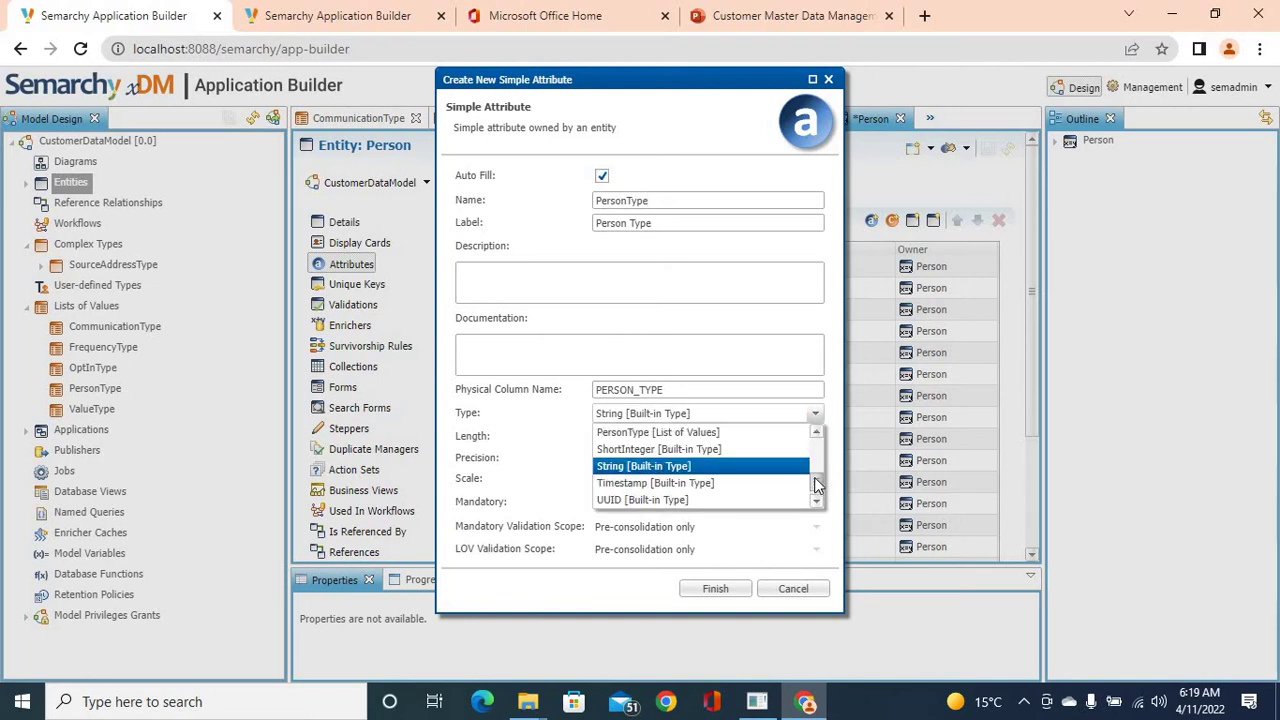
{"action": "left_click", "coordinate": [706, 450]}
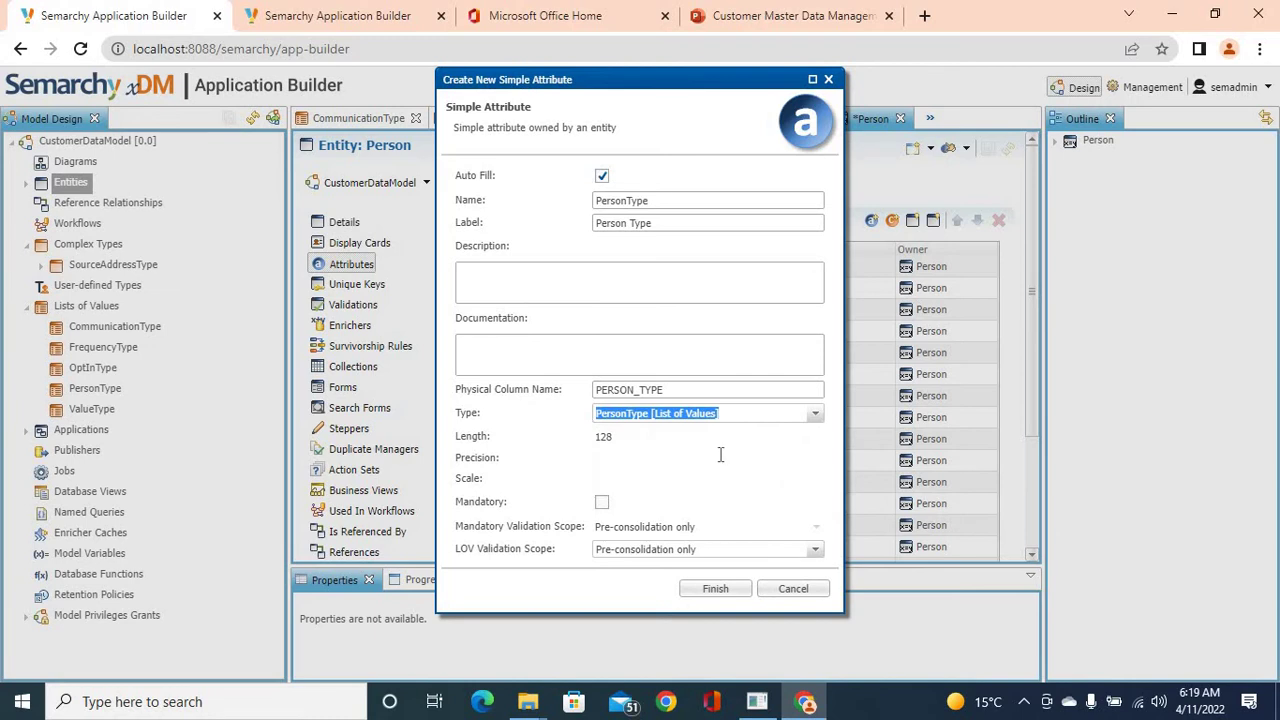
{"action": "left_click", "coordinate": [720, 590]}
Review the Person attribute list and save the model
{"action": "scroll", "coordinate": [781, 436], "scroll_direction": "down", "scroll_amount": 5}
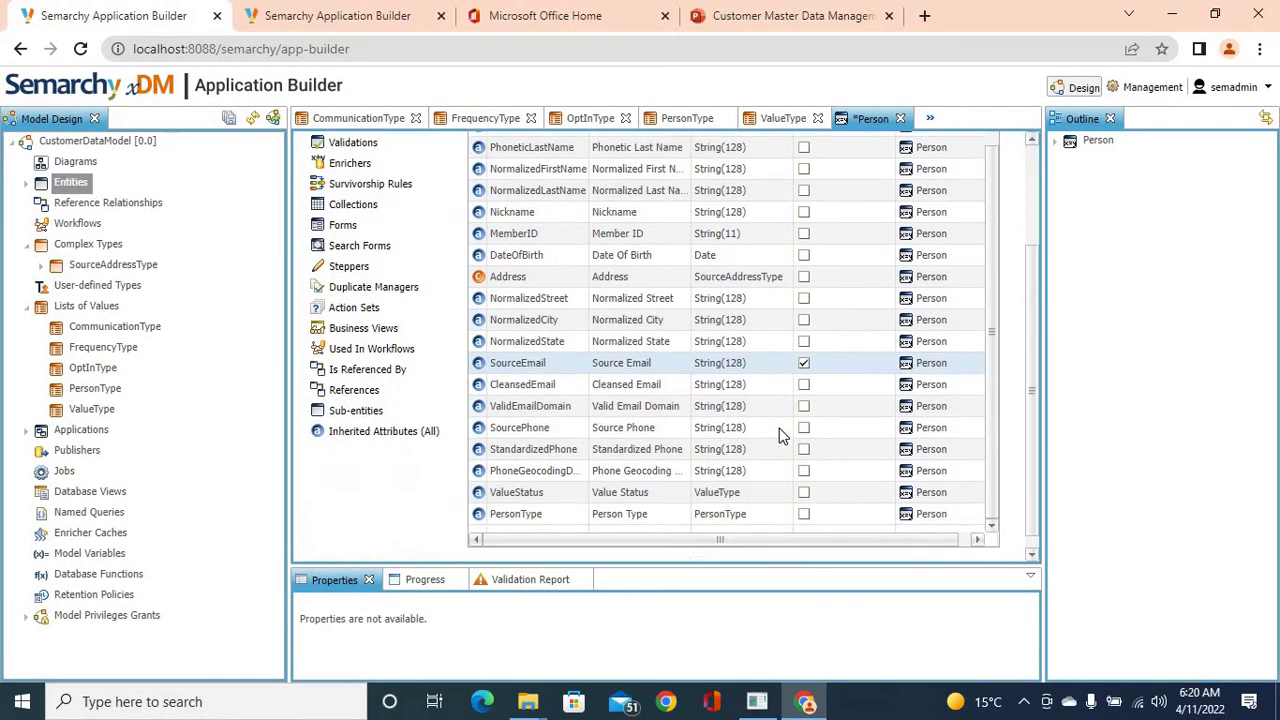
{"action": "scroll", "coordinate": [779, 430], "scroll_direction": "up", "scroll_amount": 8}
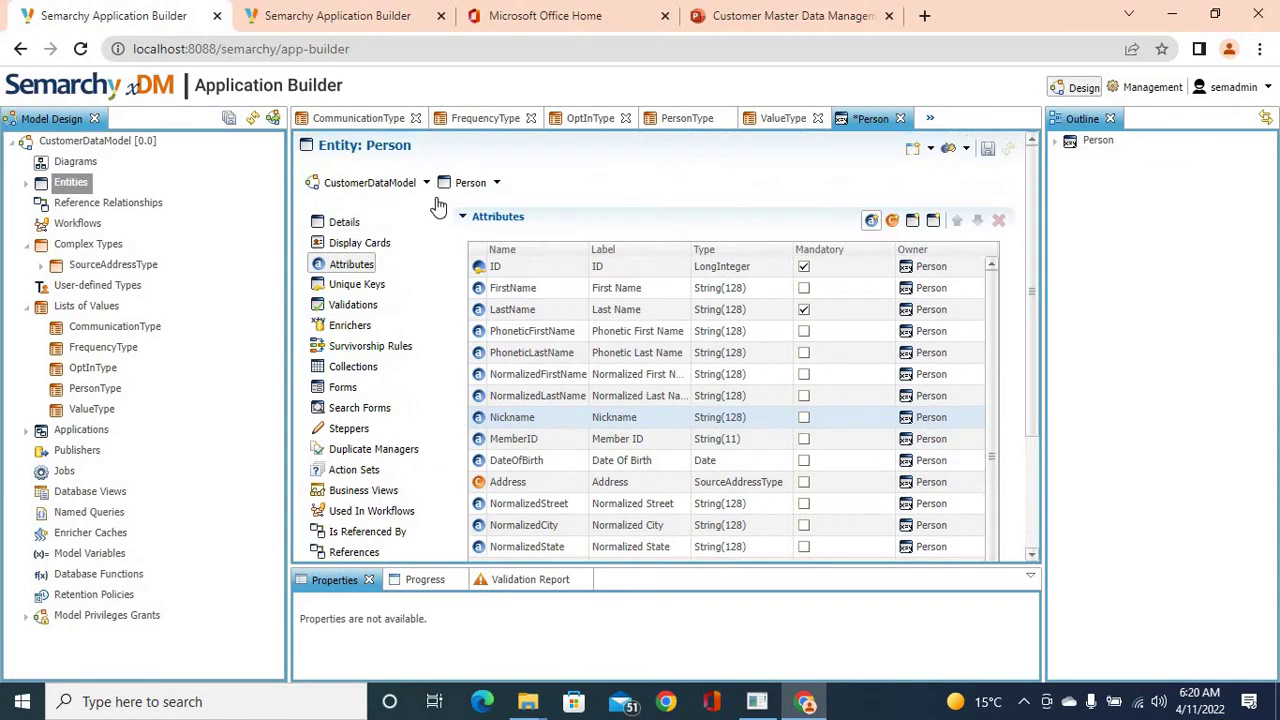
{"action": "left_click", "coordinate": [229, 118]}
{"action": "scroll", "coordinate": [703, 363], "scroll_direction": "down", "scroll_amount": 5}
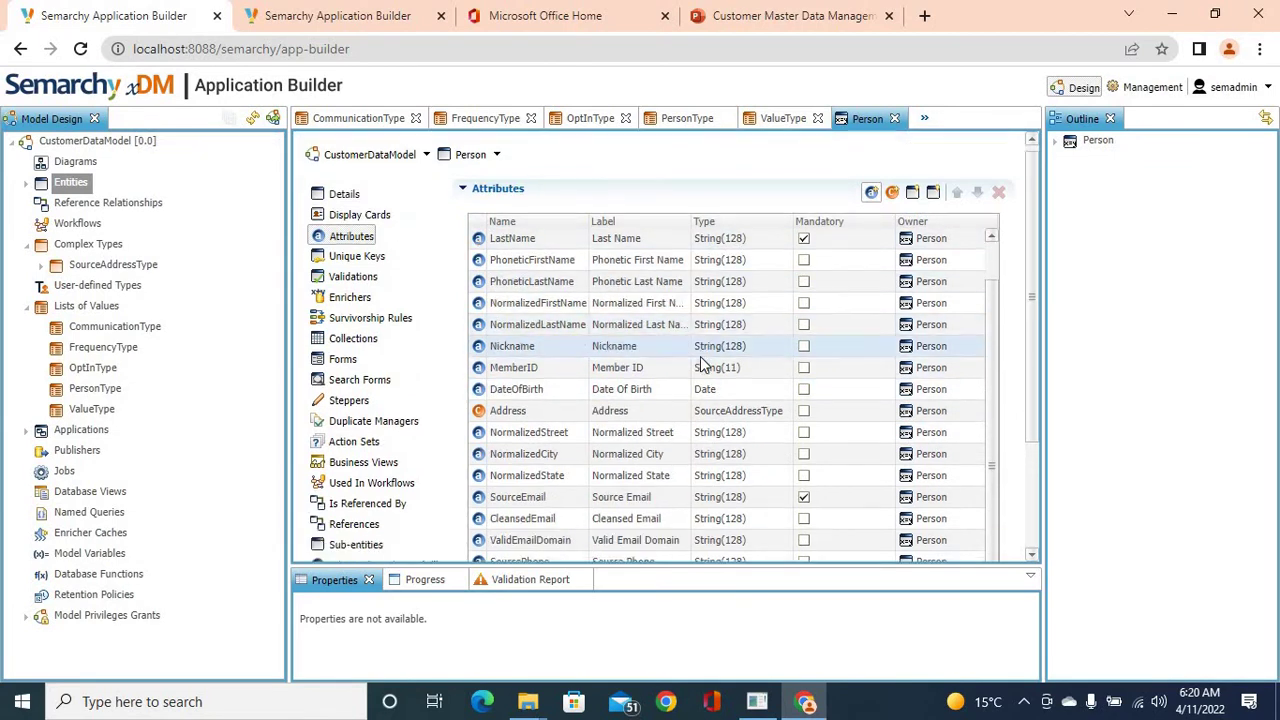
{"action": "scroll", "coordinate": [703, 363], "scroll_direction": "up", "scroll_amount": 5}
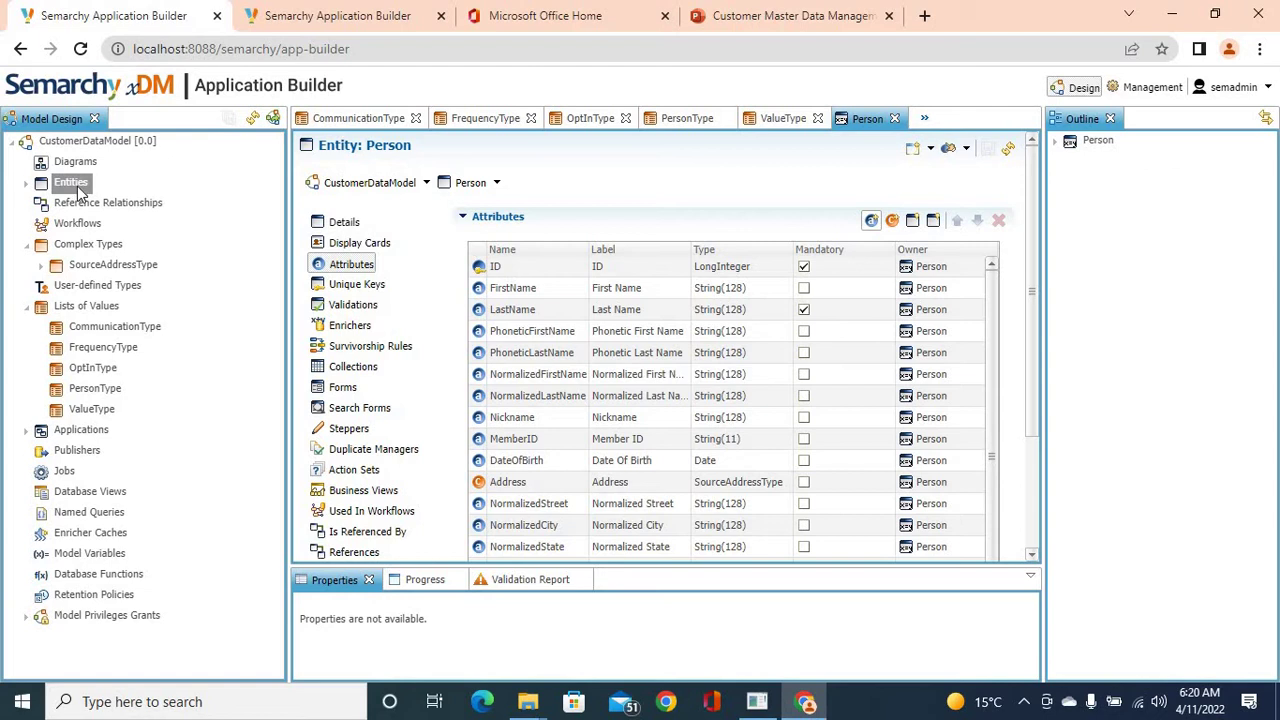
Check the Data Model slide for the next entity and start a new Fuzzy Matched entity named CommChanPref
{"action": "left_click", "coordinate": [790, 15]}
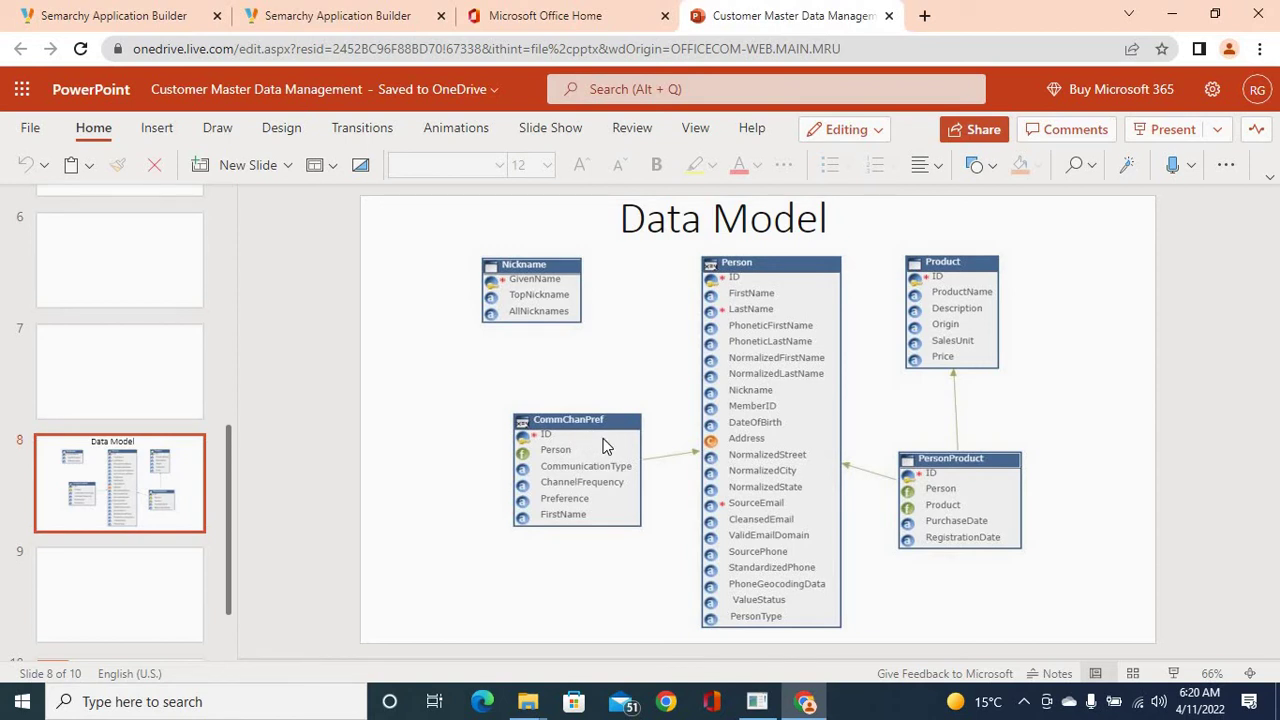
{"action": "left_click", "coordinate": [140, 14]}
{"action": "right_click", "coordinate": [80, 190]}
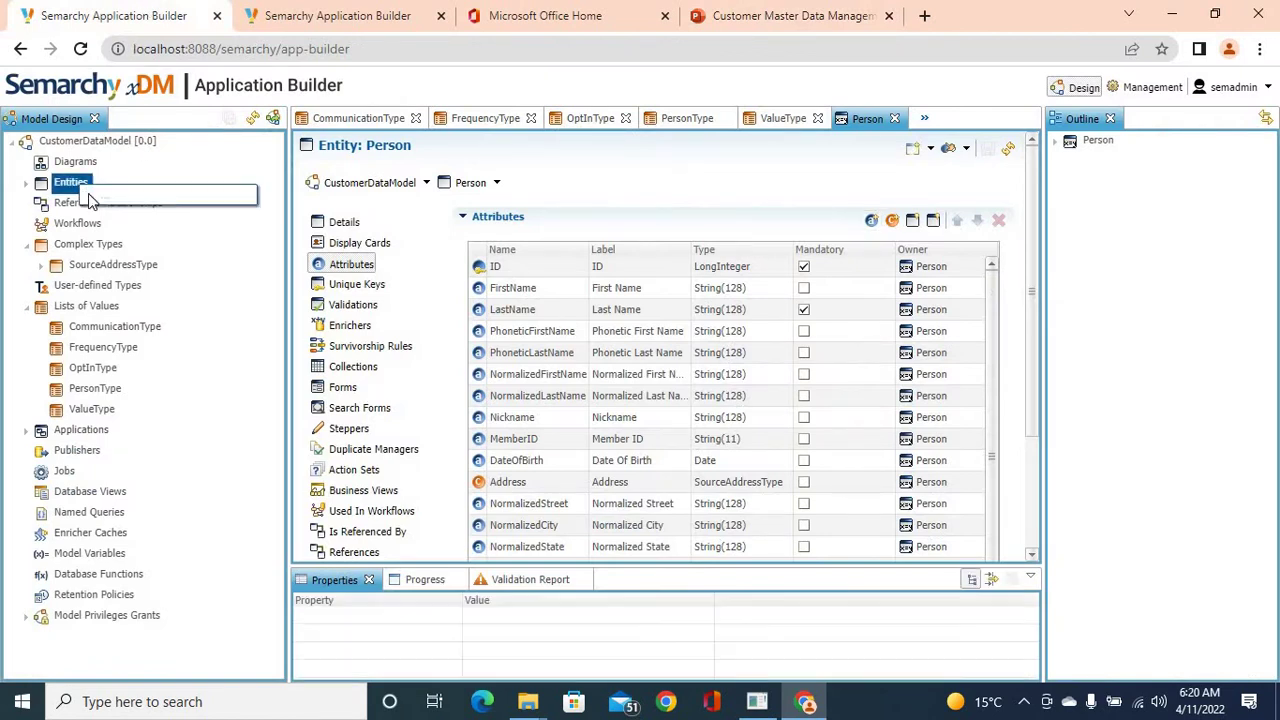
{"action": "left_click", "coordinate": [108, 193]}
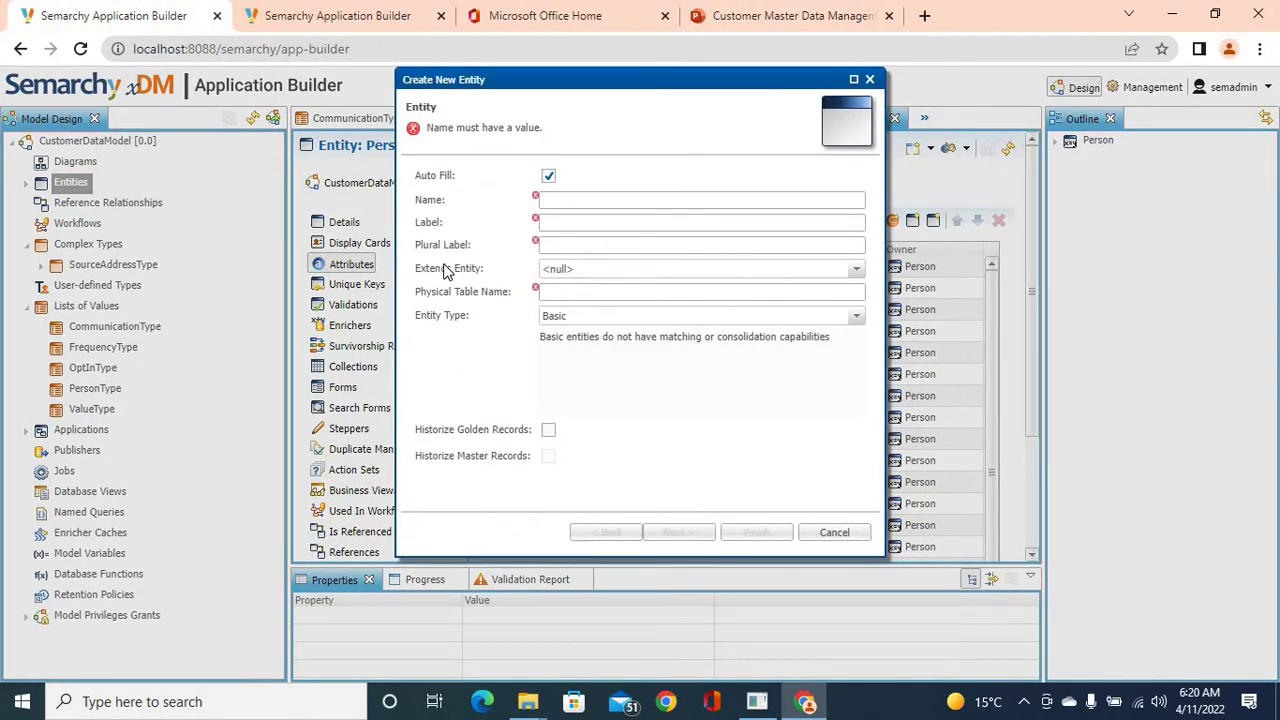
{"action": "type", "text": "CommChanP"}
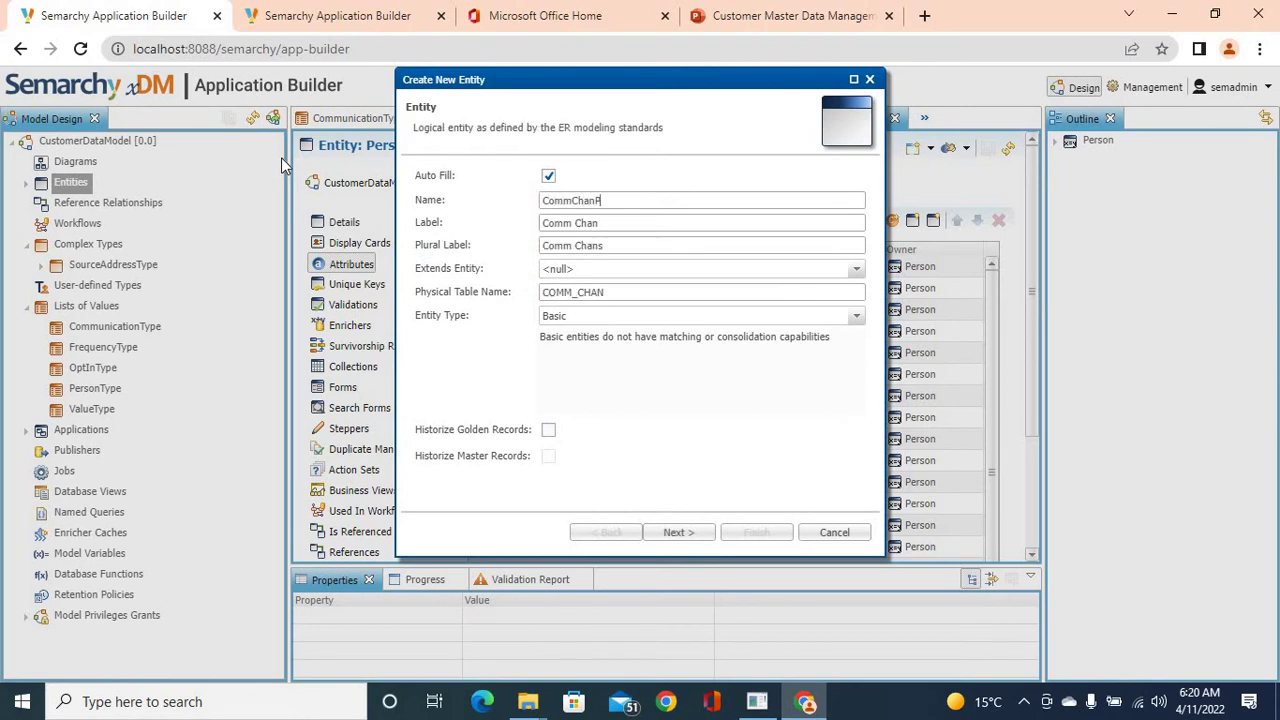
{"action": "type", "text": "ref"}
{"action": "left_click", "coordinate": [587, 318]}
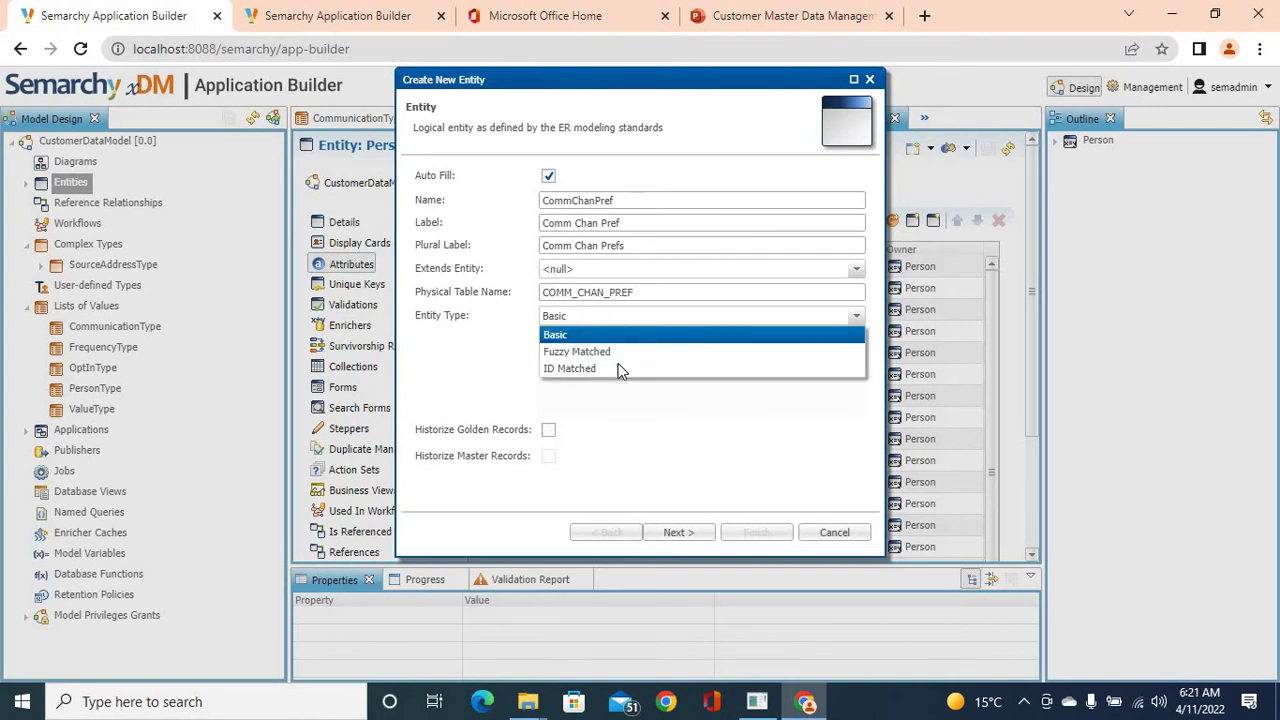
{"action": "left_click", "coordinate": [592, 349]}
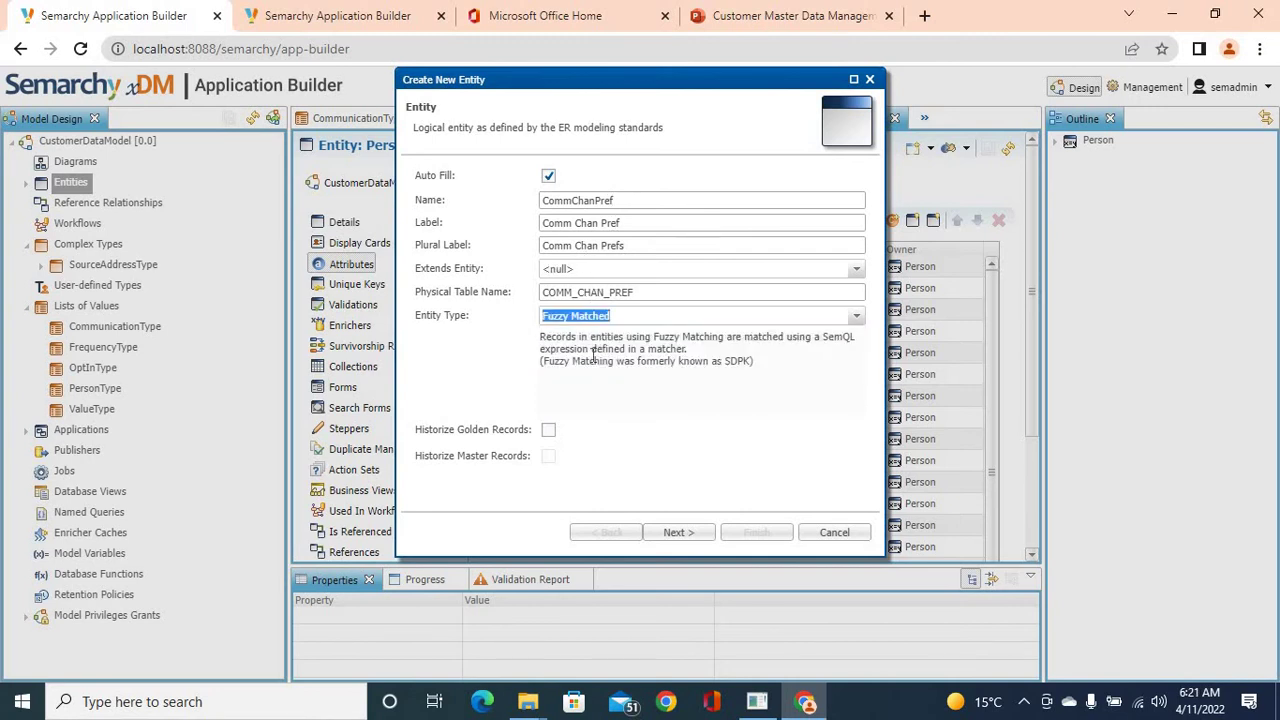
Label the new entity Communication Channel Preference, enable history for golden and master records, and continue to the primary key settings
{"action": "left_click", "coordinate": [633, 223]}
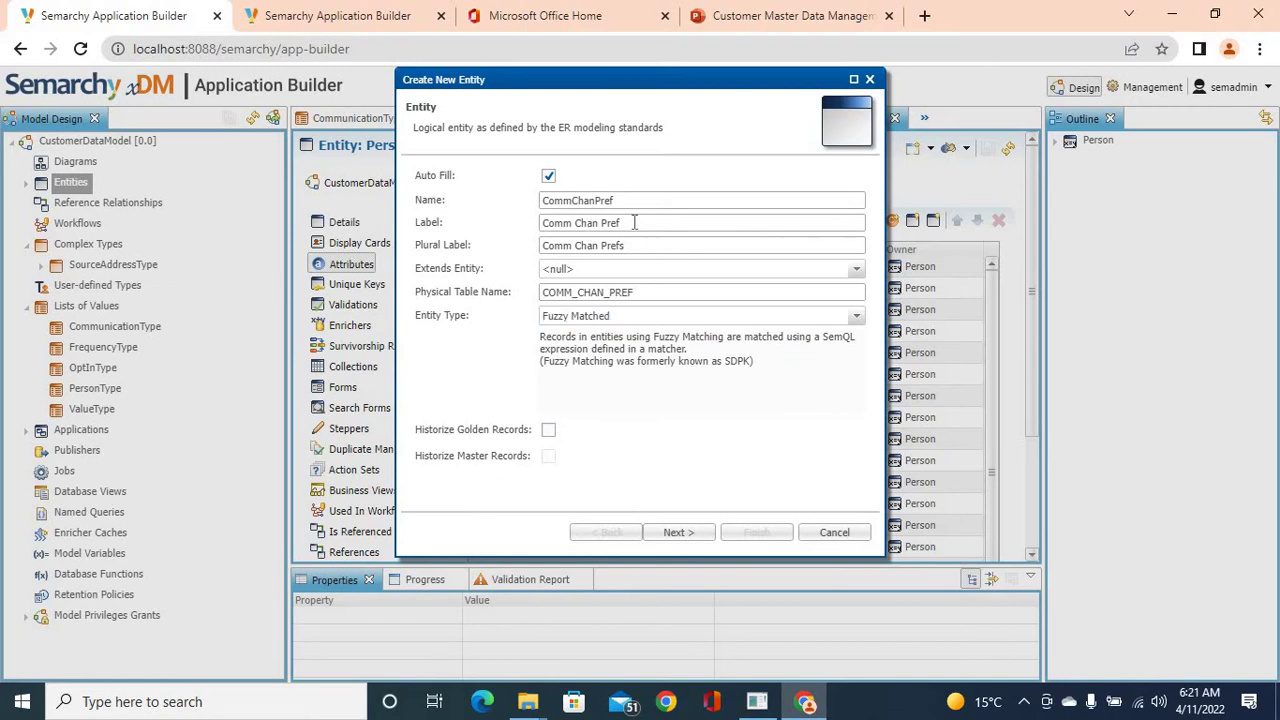
{"action": "key", "text": "BackSpace"}
{"action": "key", "text": "BackSpace"}
{"action": "key", "text": "BackSpace"}
{"action": "type", "text": "unication"}
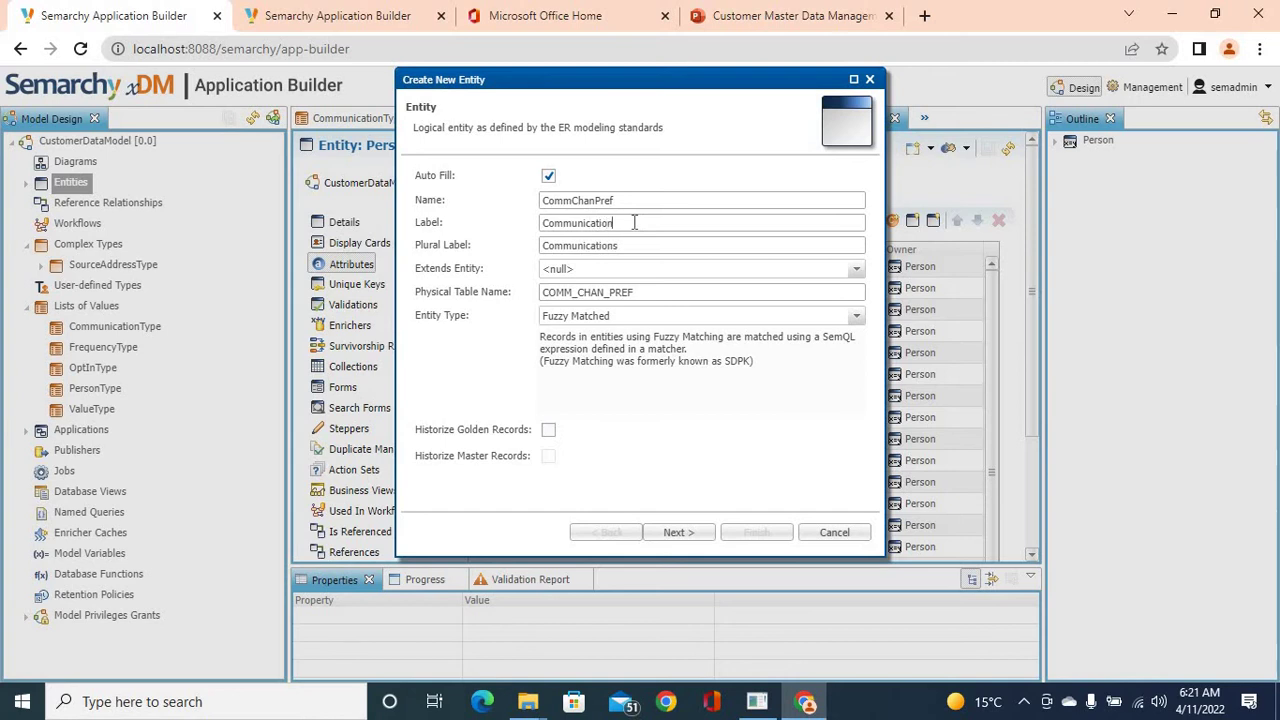
{"action": "type", "text": " Channel P"}
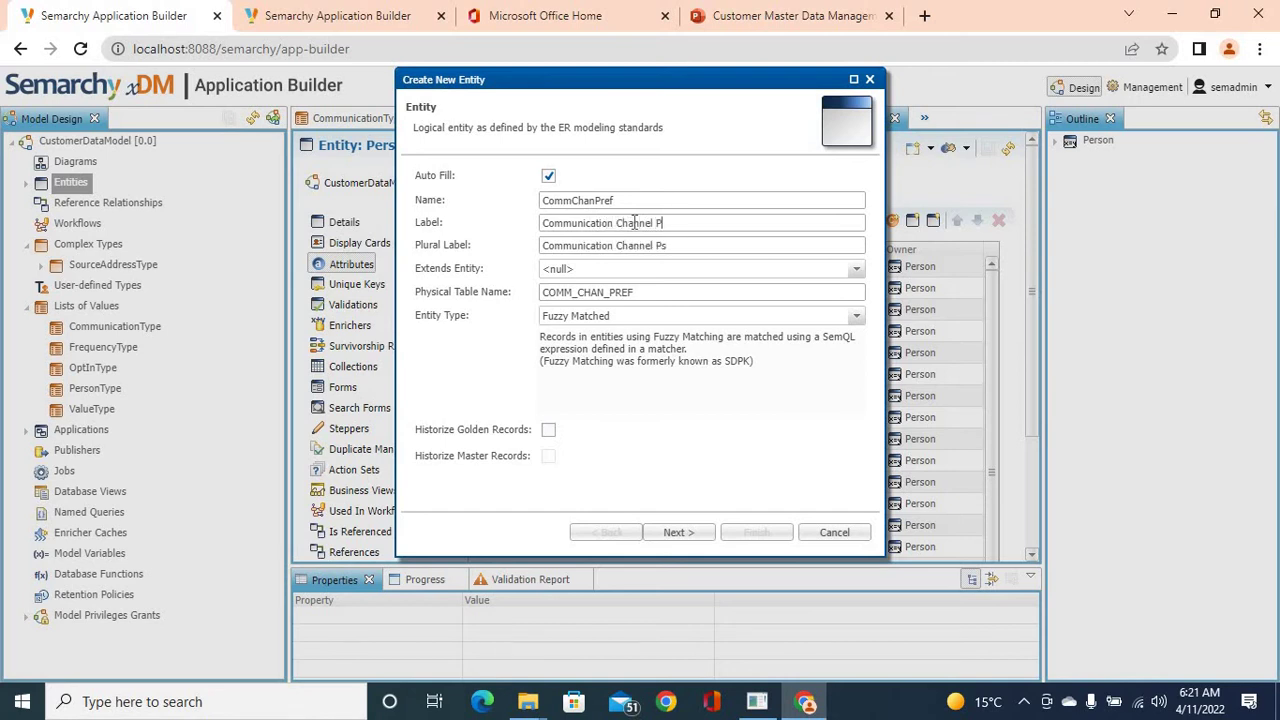
{"action": "type", "text": "reference"}
{"action": "left_click", "coordinate": [548, 458]}
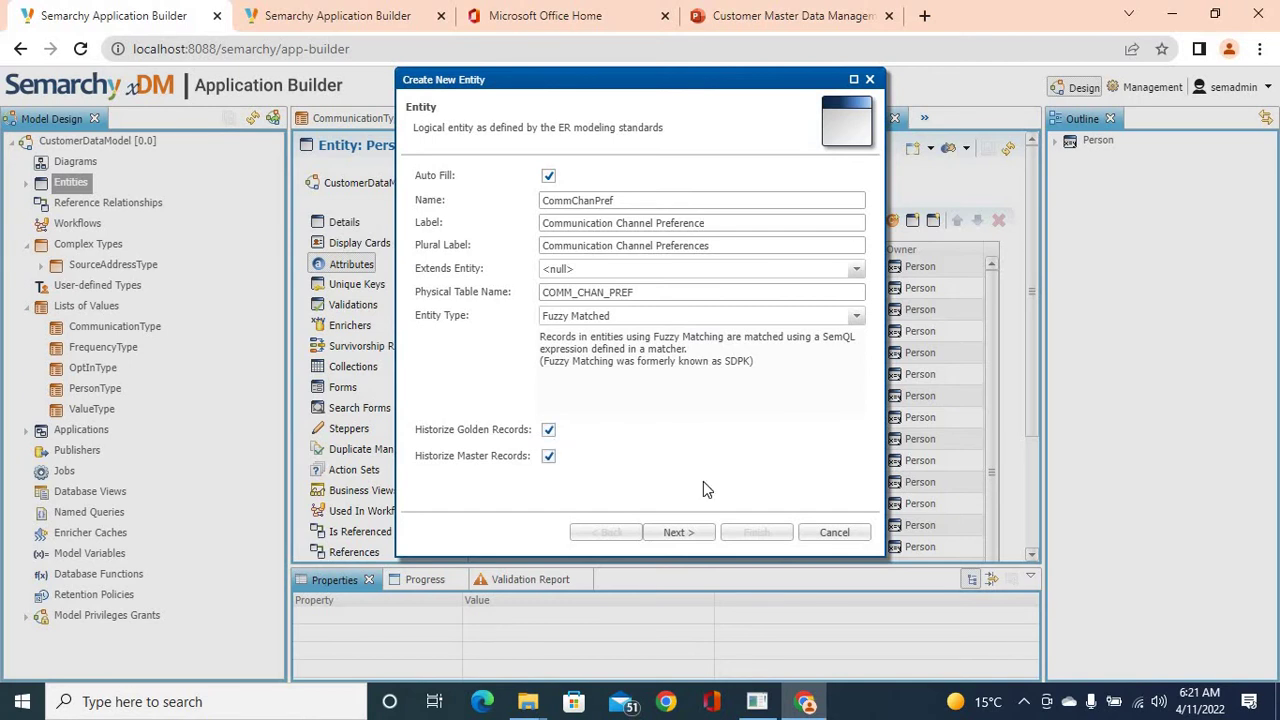
{"action": "left_click", "coordinate": [683, 534]}
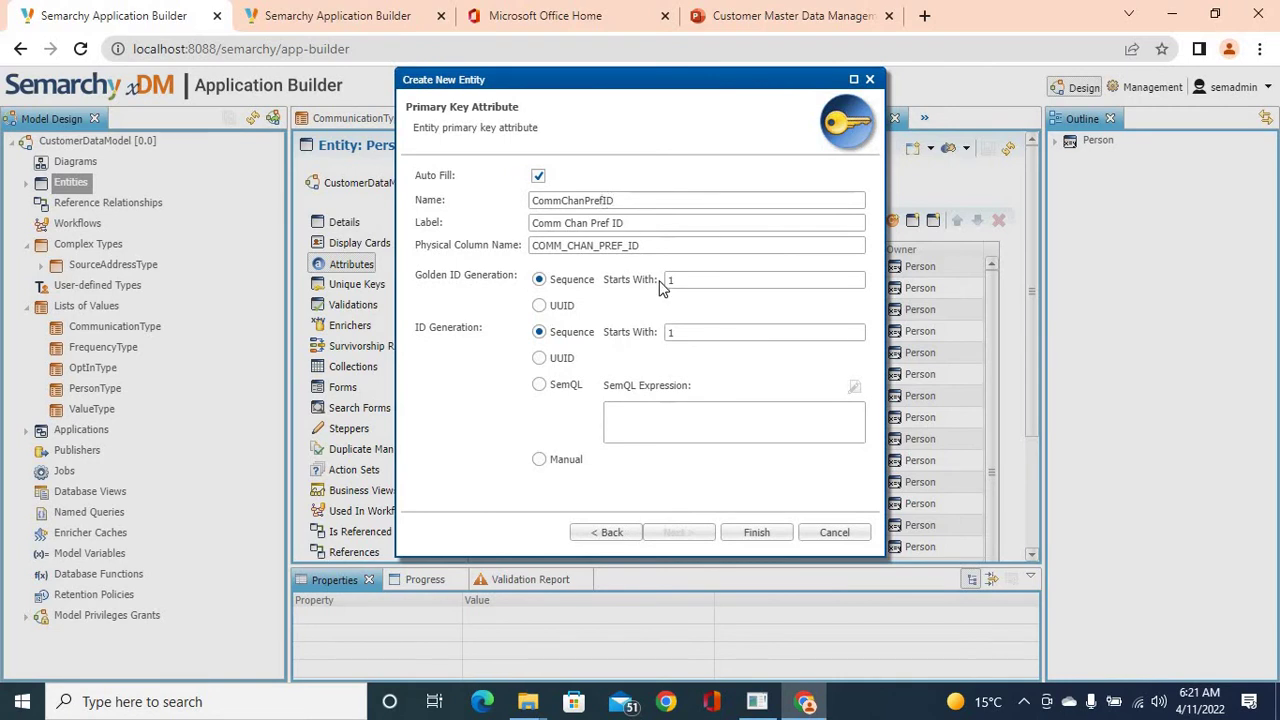
Shorten the primary key attribute's name to ID
{"action": "key", "text": "BackSpace"}
{"action": "key", "text": "BackSpace"}
{"action": "key", "text": "BackSpace"}
{"action": "key", "text": "BackSpace"}
{"action": "key", "text": "BackSpace"}
{"action": "key", "text": "BackSpace"}
{"action": "key", "text": "BackSpace"}
{"action": "key", "text": "BackSpace"}
{"action": "key", "text": "BackSpace"}
{"action": "key", "text": "BackSpace"}
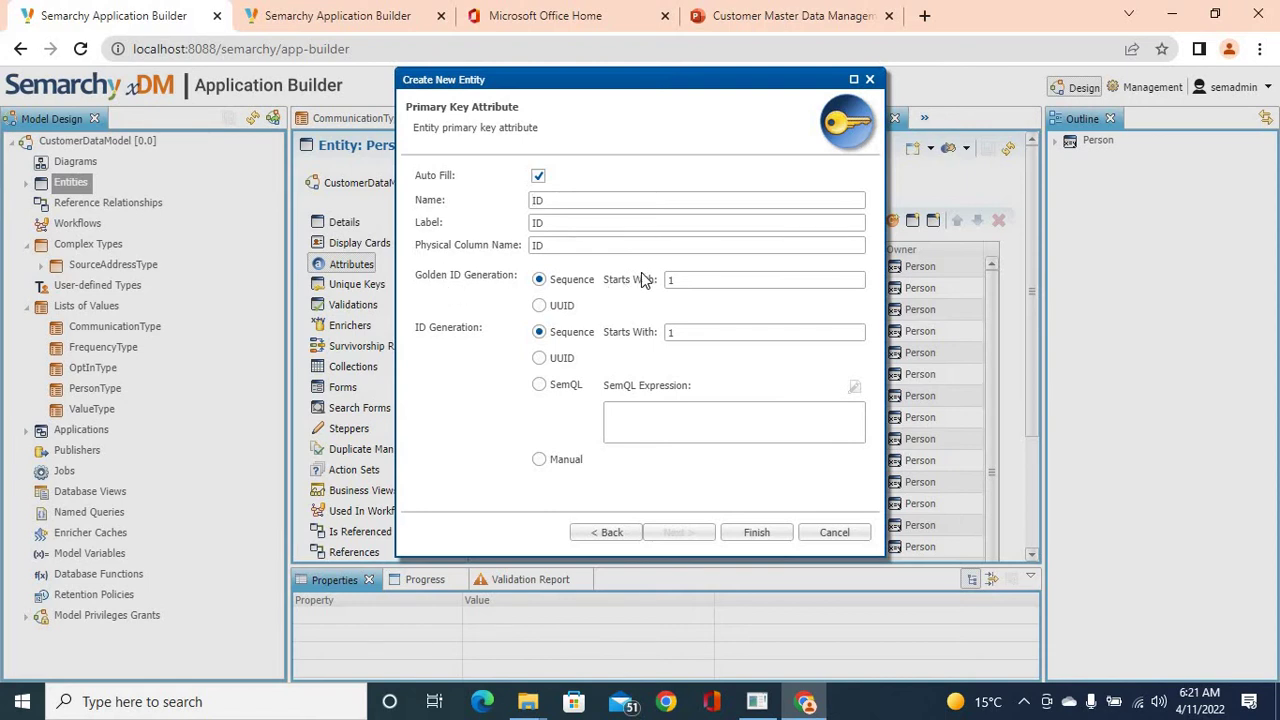
Start the golden ID sequence at 20001, set ID generation to Manual, and finish creating the CommChanPref entity
{"action": "left_click", "coordinate": [707, 281]}
{"action": "key", "text": "BackSpace"}
{"action": "type", "text": "2000"}
{"action": "left_click", "coordinate": [539, 459]}
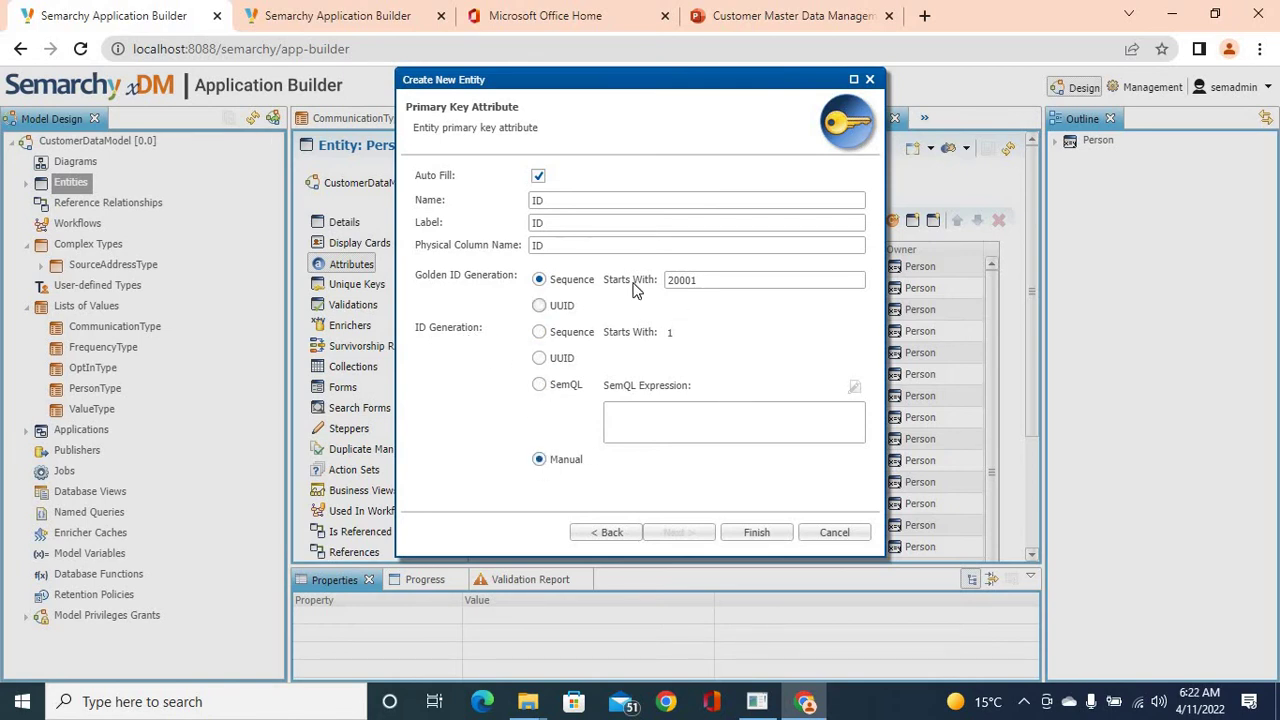
{"action": "left_click", "coordinate": [759, 533]}
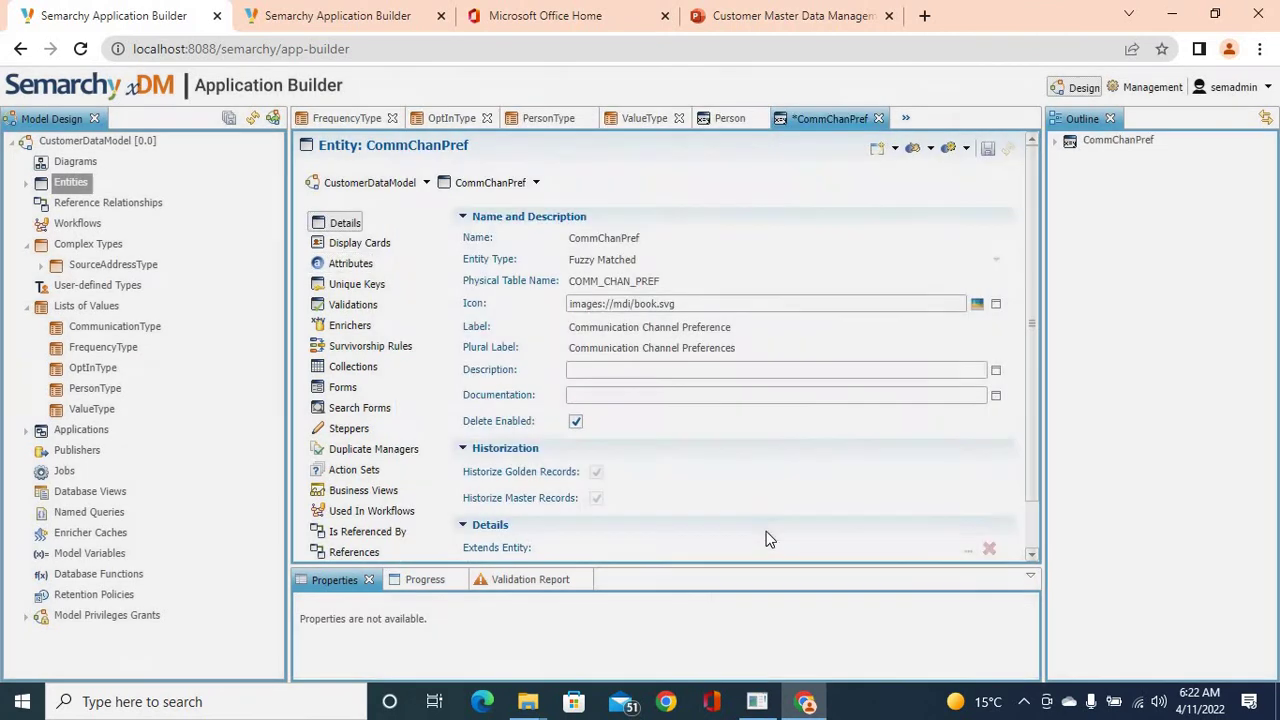
Check CommChanPref's attributes on the Data Model slide and add a CommunicationType attribute using the CommunicationType list of values
{"action": "left_click", "coordinate": [355, 264]}
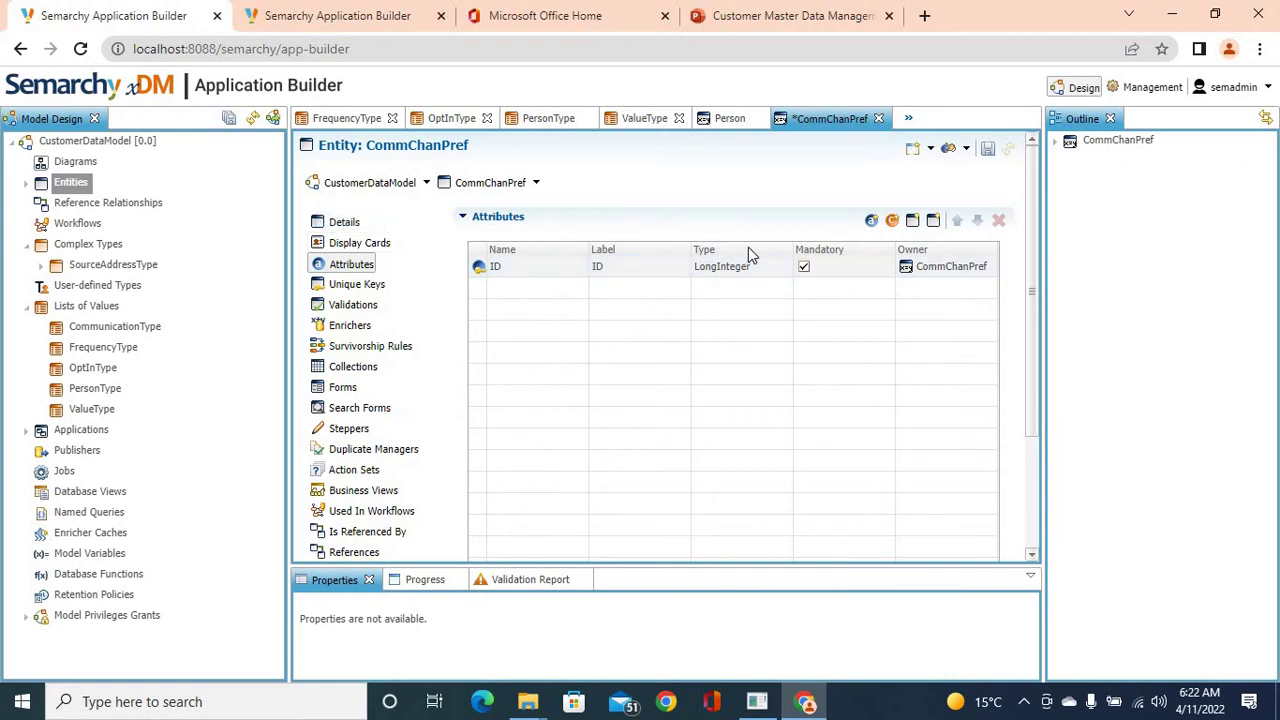
{"action": "left_click", "coordinate": [727, 12]}
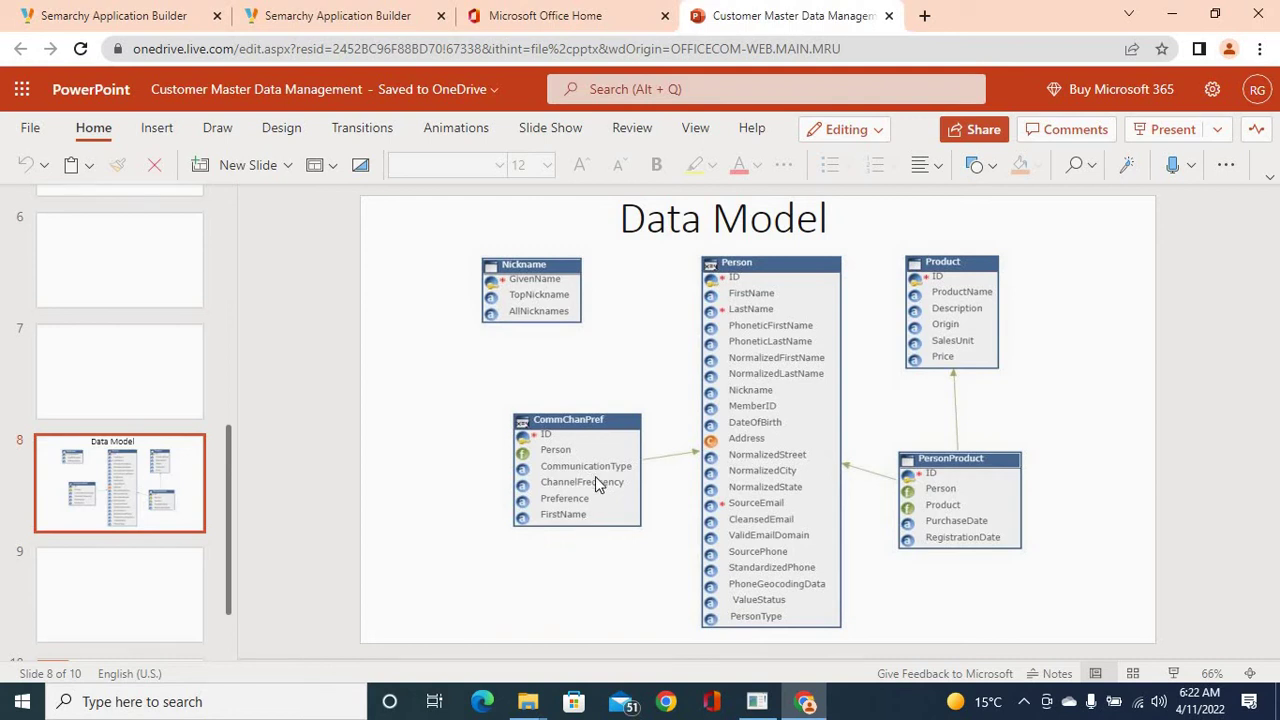
{"action": "left_click", "coordinate": [160, 10]}
{"action": "left_click", "coordinate": [873, 222]}
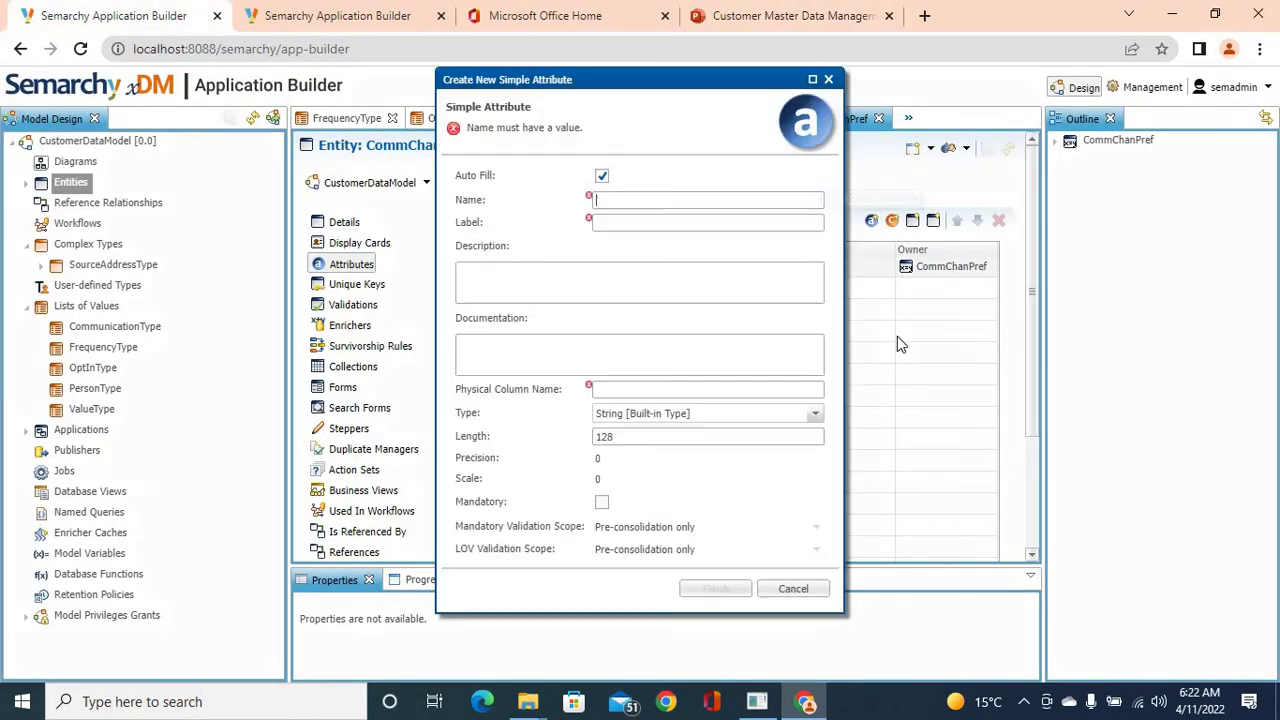
{"action": "type", "text": "Communica"}
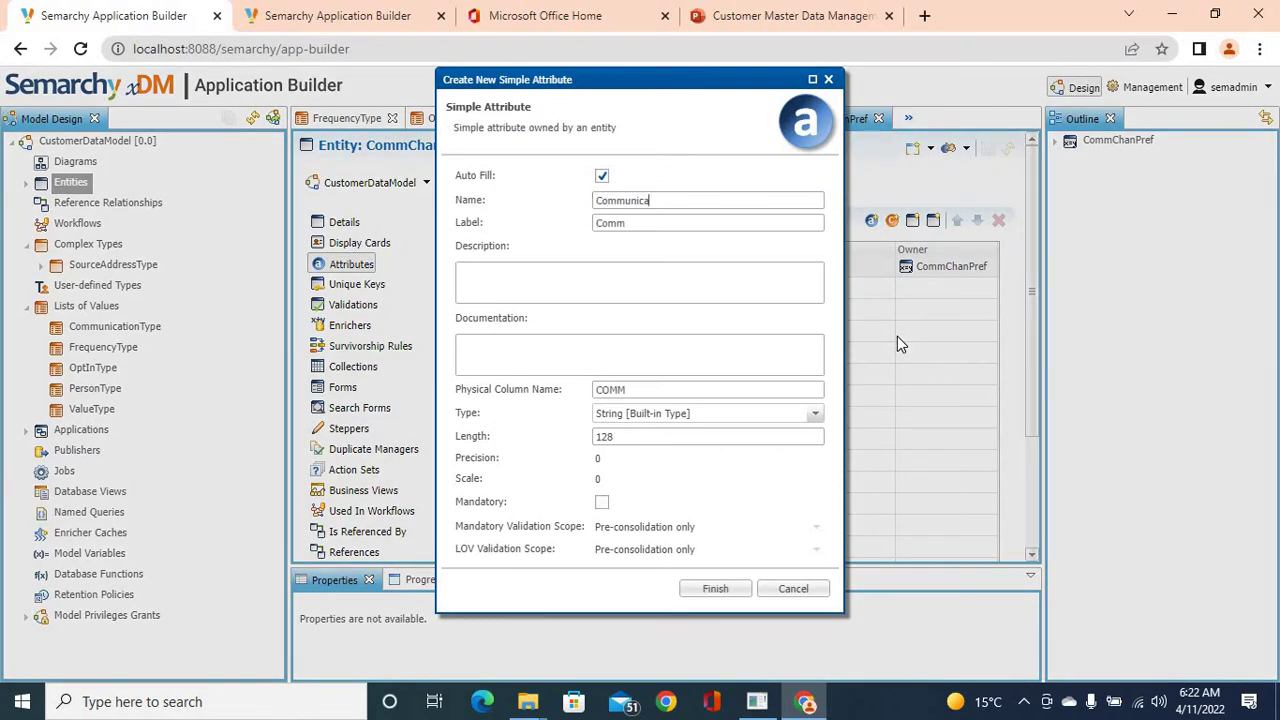
{"action": "type", "text": "tionType"}
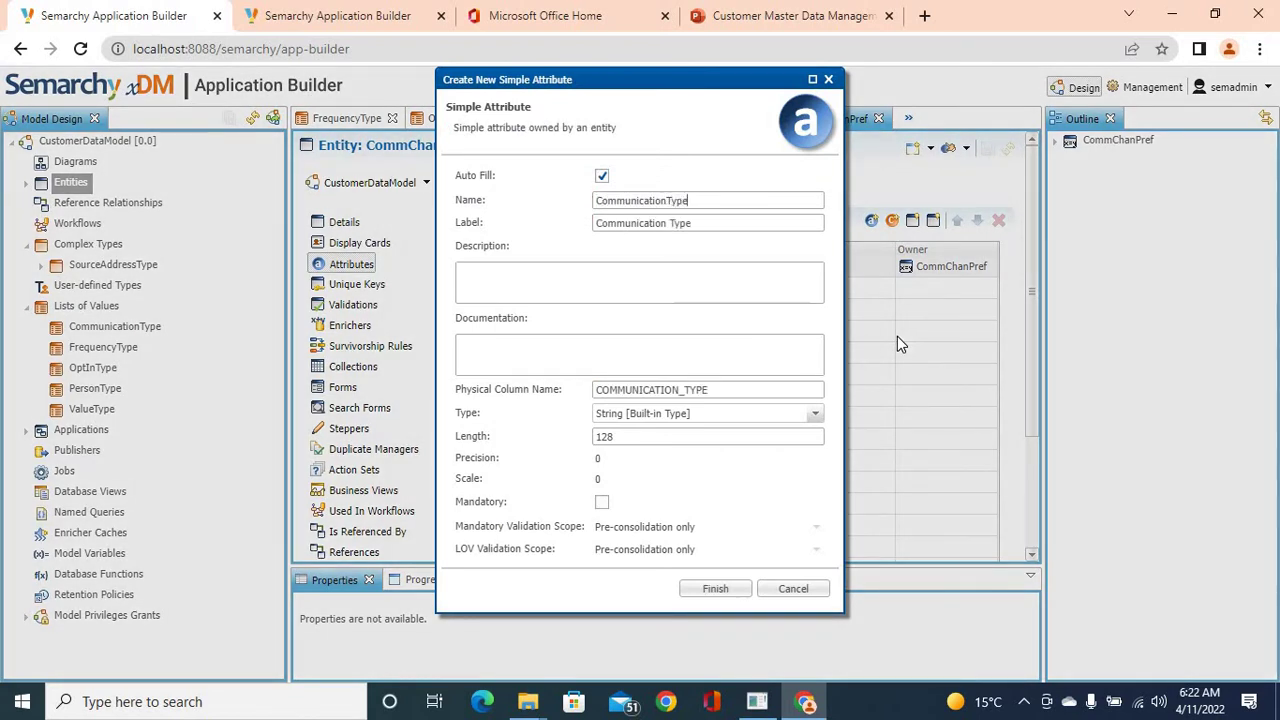
{"action": "left_click", "coordinate": [817, 414]}
{"action": "left_click_drag", "start_coordinate": [816, 484], "coordinate": [815, 449]}
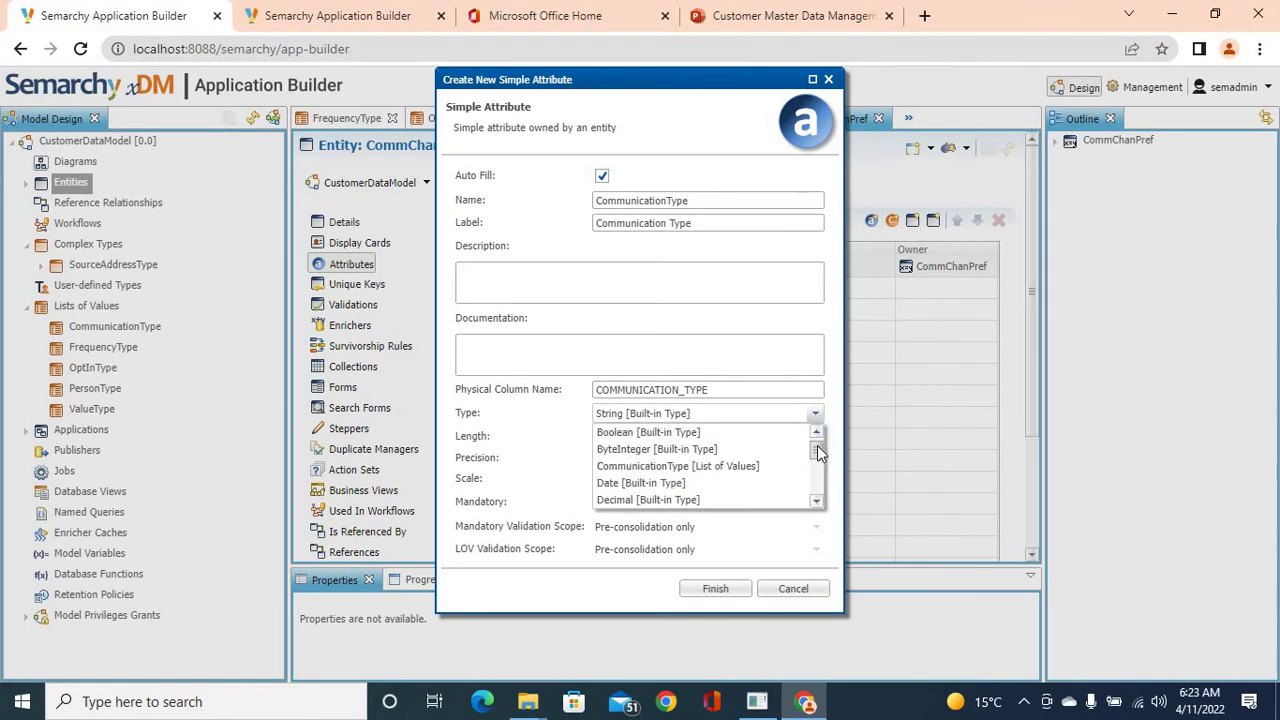
{"action": "left_click", "coordinate": [760, 471]}
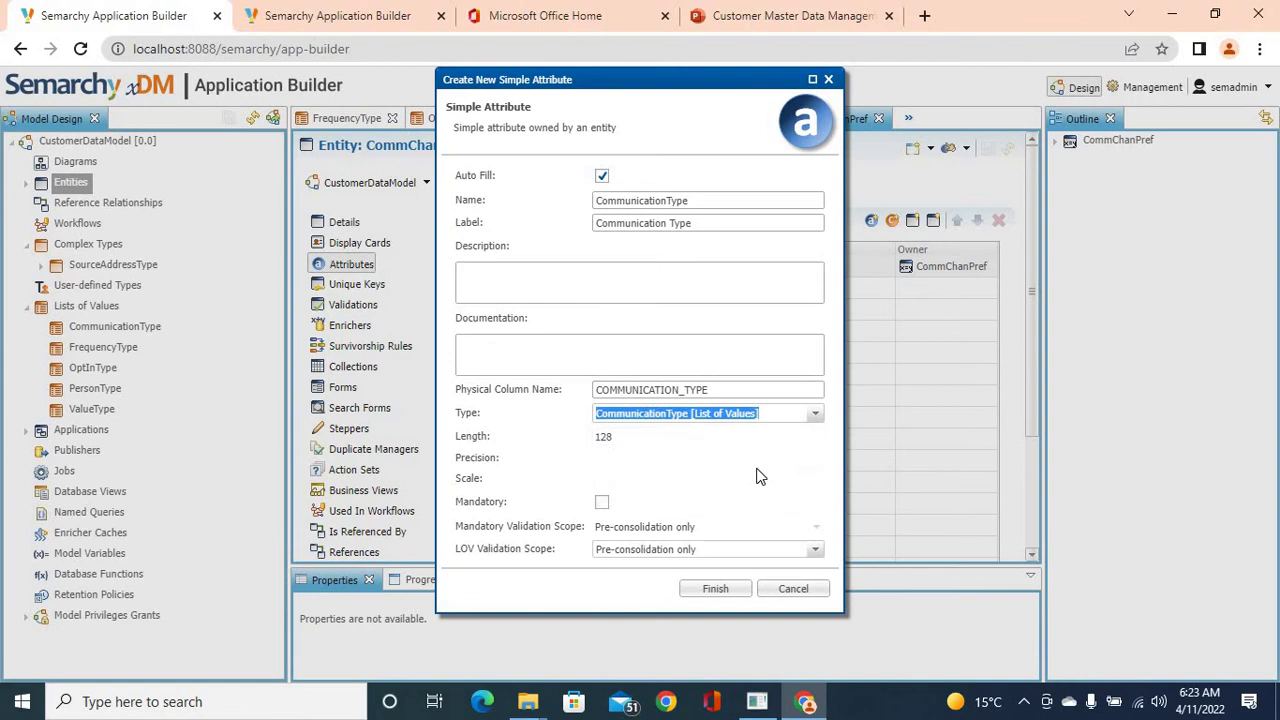
{"action": "left_click", "coordinate": [718, 589]}
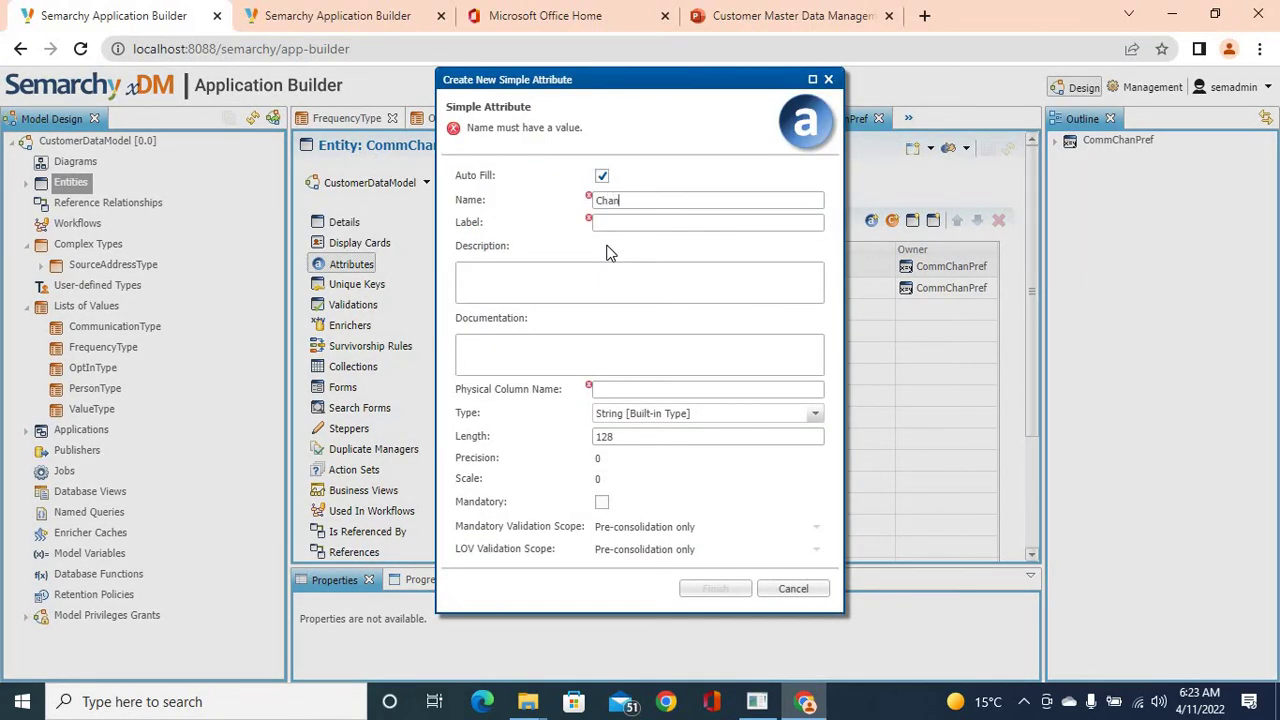
Add a ChannelFrequency attribute to CommChanPref with the FrequencyType list of values as its type
{"action": "type", "text": "nelFrequency"}
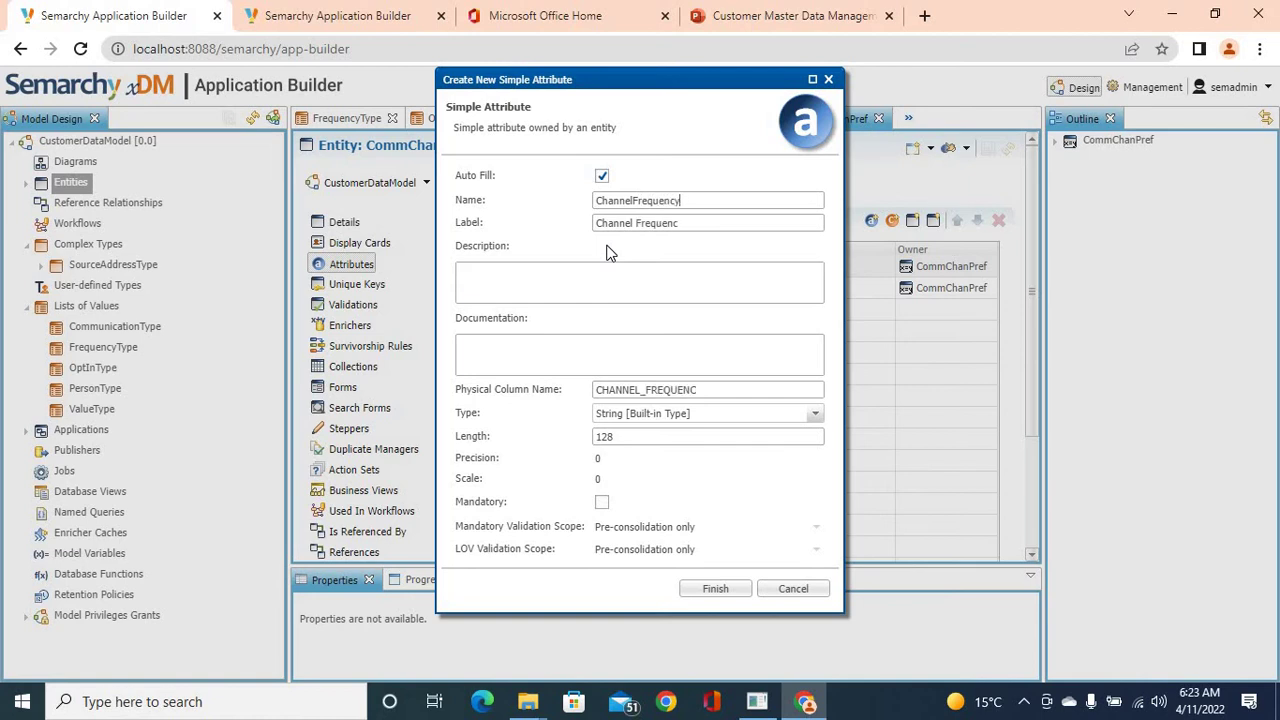
{"action": "left_click", "coordinate": [816, 414]}
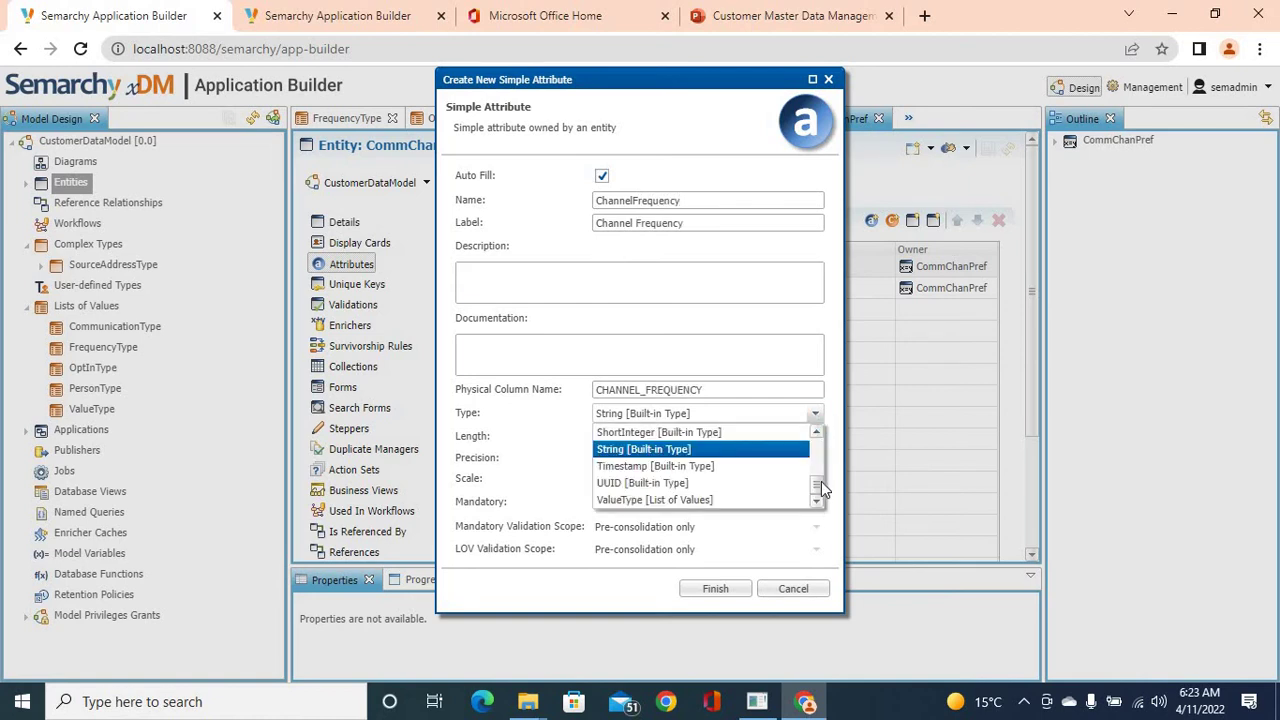
{"action": "left_click_drag", "start_coordinate": [818, 488], "coordinate": [821, 453]}
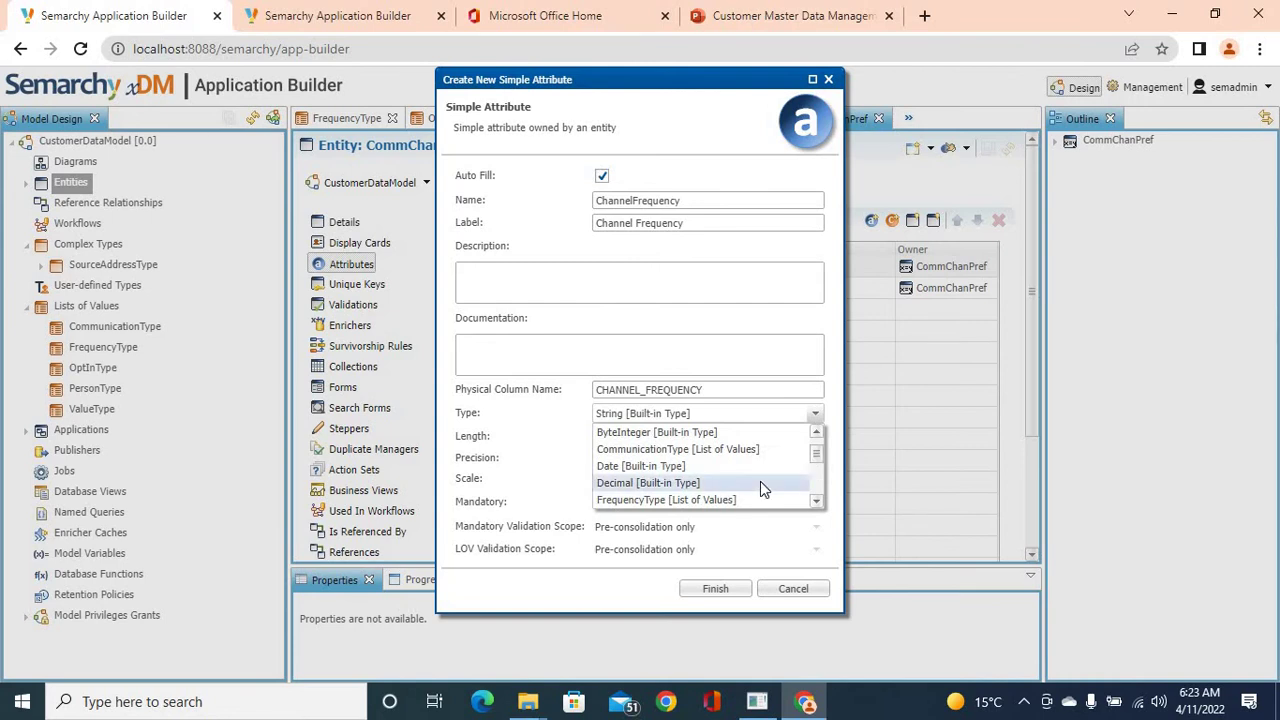
{"action": "scroll", "coordinate": [760, 481], "scroll_direction": "up", "scroll_amount": 1}
{"action": "scroll", "coordinate": [750, 487], "scroll_direction": "down", "scroll_amount": 1}
{"action": "left_click", "coordinate": [738, 499]}
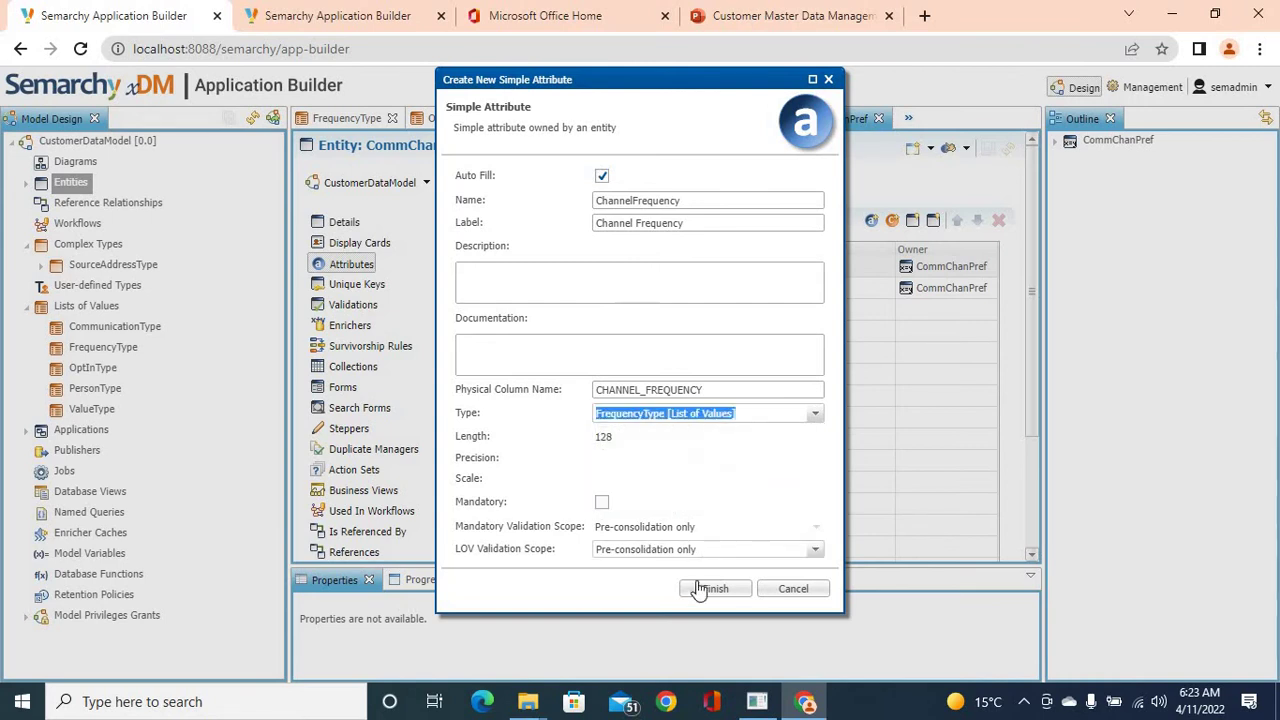
{"action": "key", "text": "Return"}
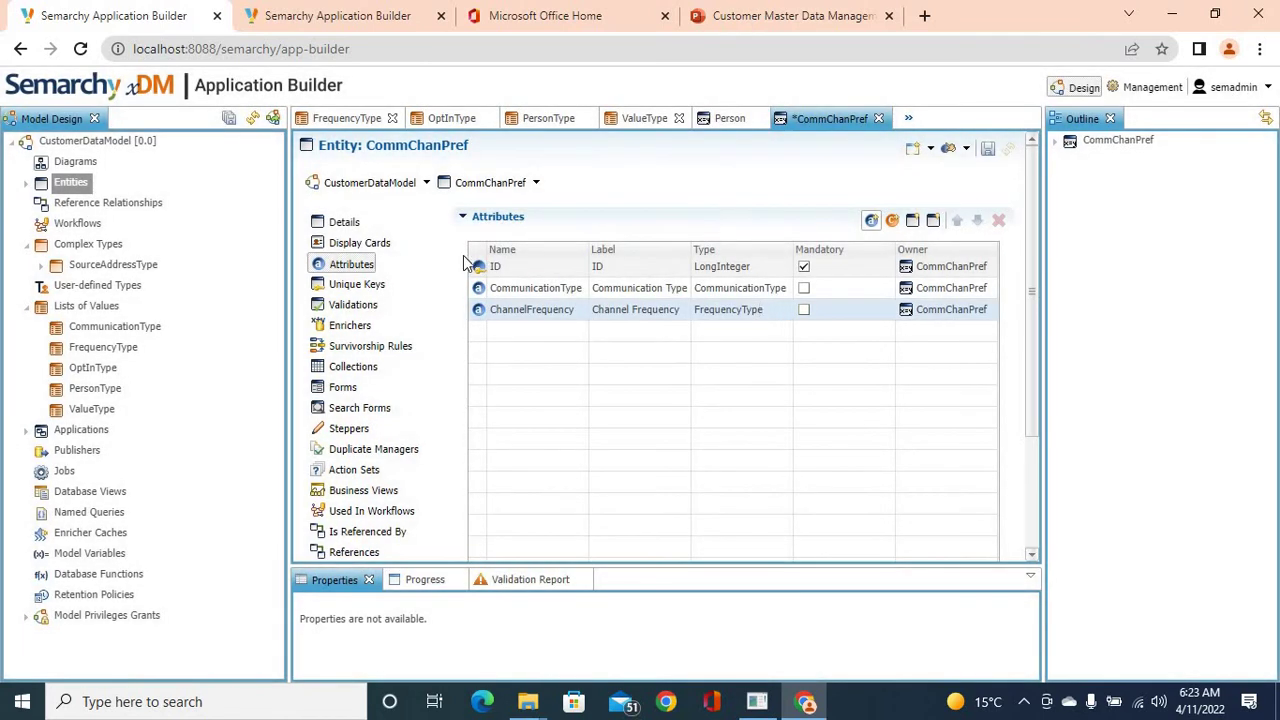
Add a Preference attribute to CommChanPref with the OptInType list of values as its type
{"action": "left_click", "coordinate": [872, 221]}
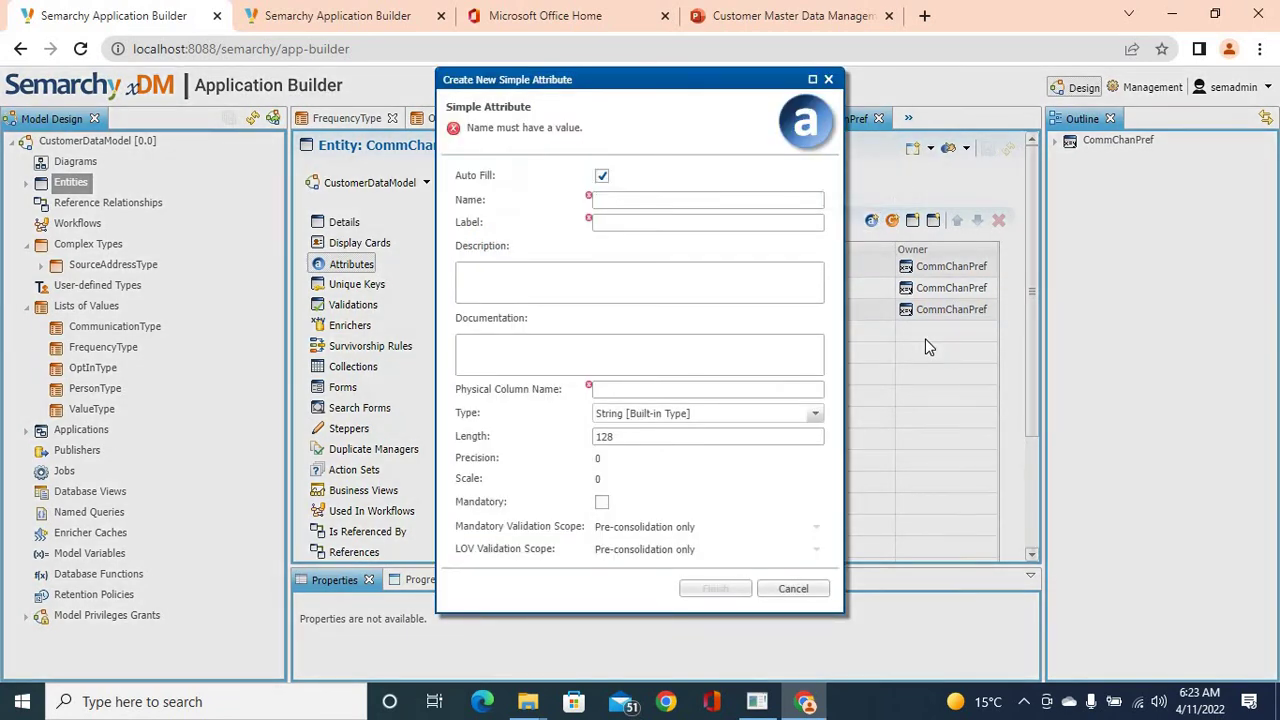
{"action": "type", "text": "Preference"}
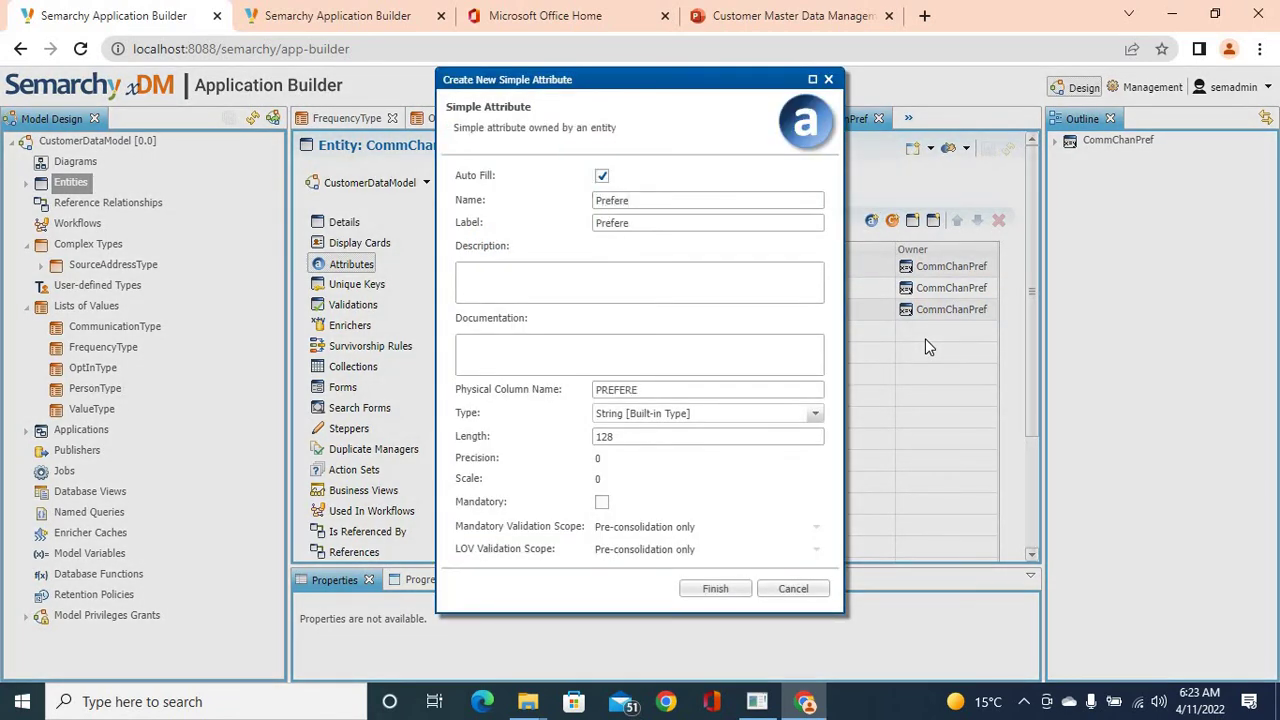
{"action": "left_click", "coordinate": [816, 415]}
{"action": "left_click_drag", "start_coordinate": [812, 487], "coordinate": [809, 467]}
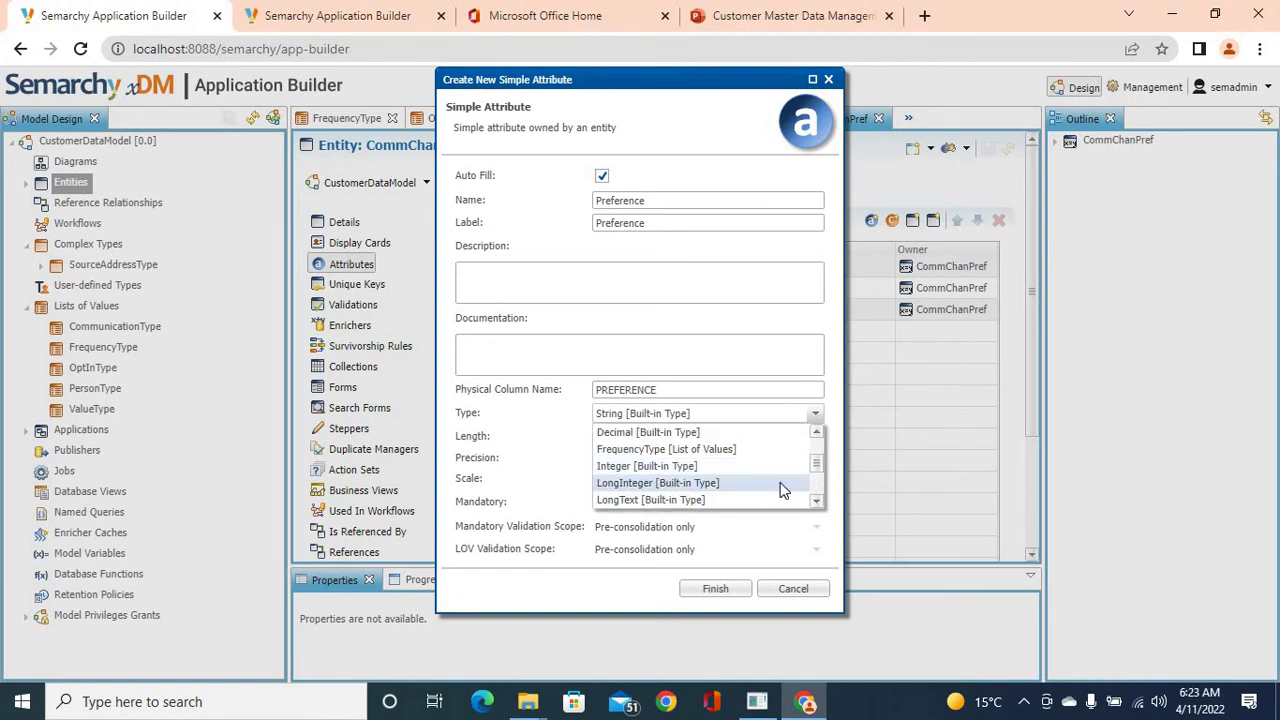
{"action": "scroll", "coordinate": [653, 489], "scroll_direction": "down", "scroll_amount": 1}
{"action": "left_click", "coordinate": [653, 486]}
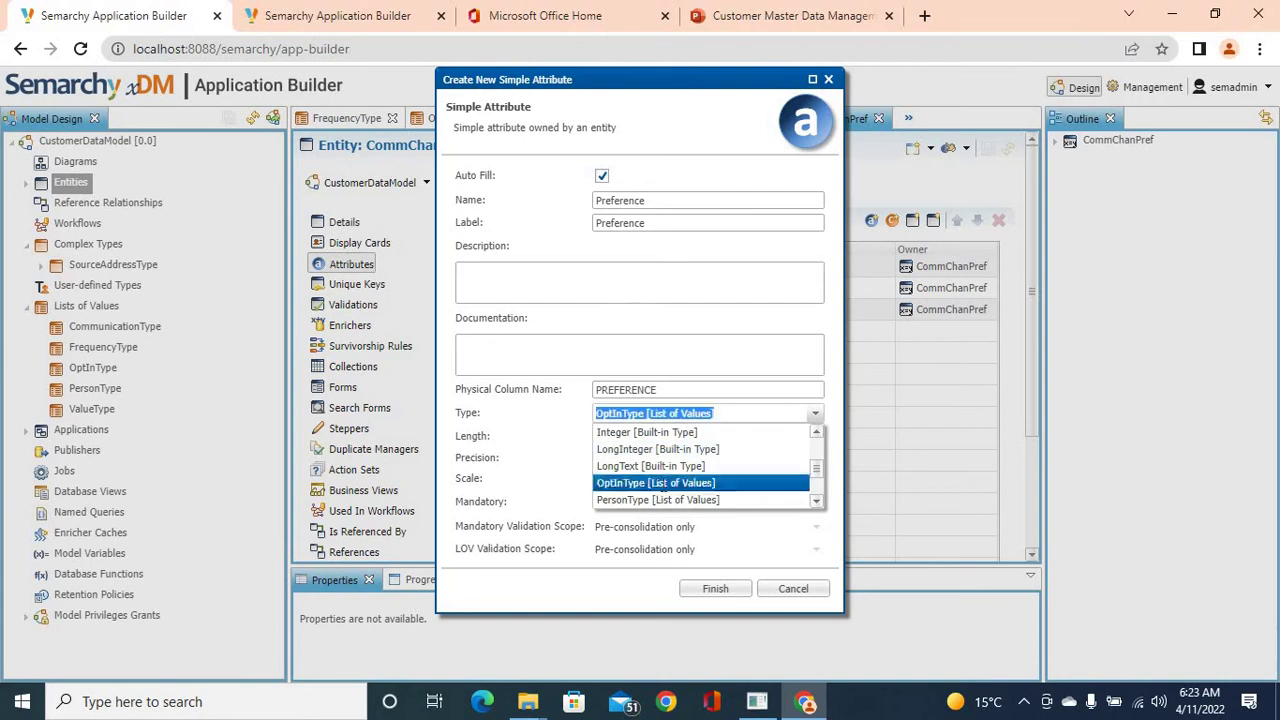
{"action": "left_click", "coordinate": [709, 592]}
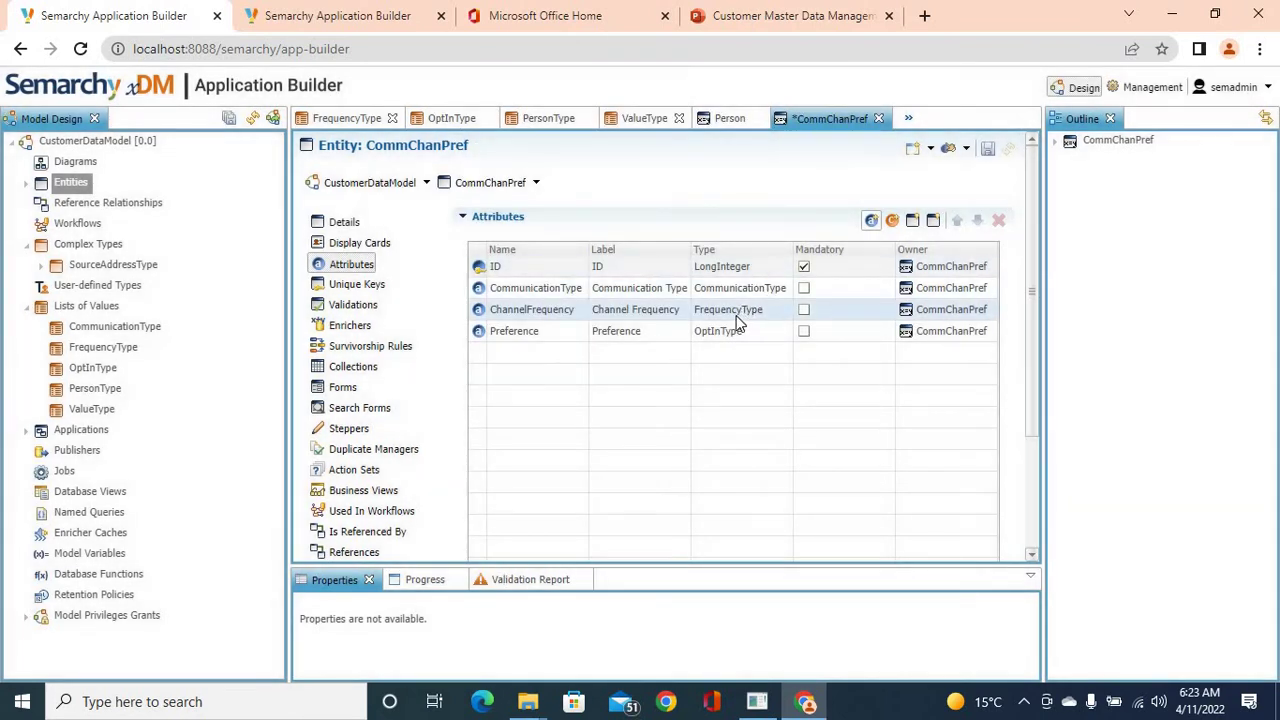
Add a FirstName attribute to CommChanPref as a built-in String of length 128
{"action": "left_click", "coordinate": [871, 220]}
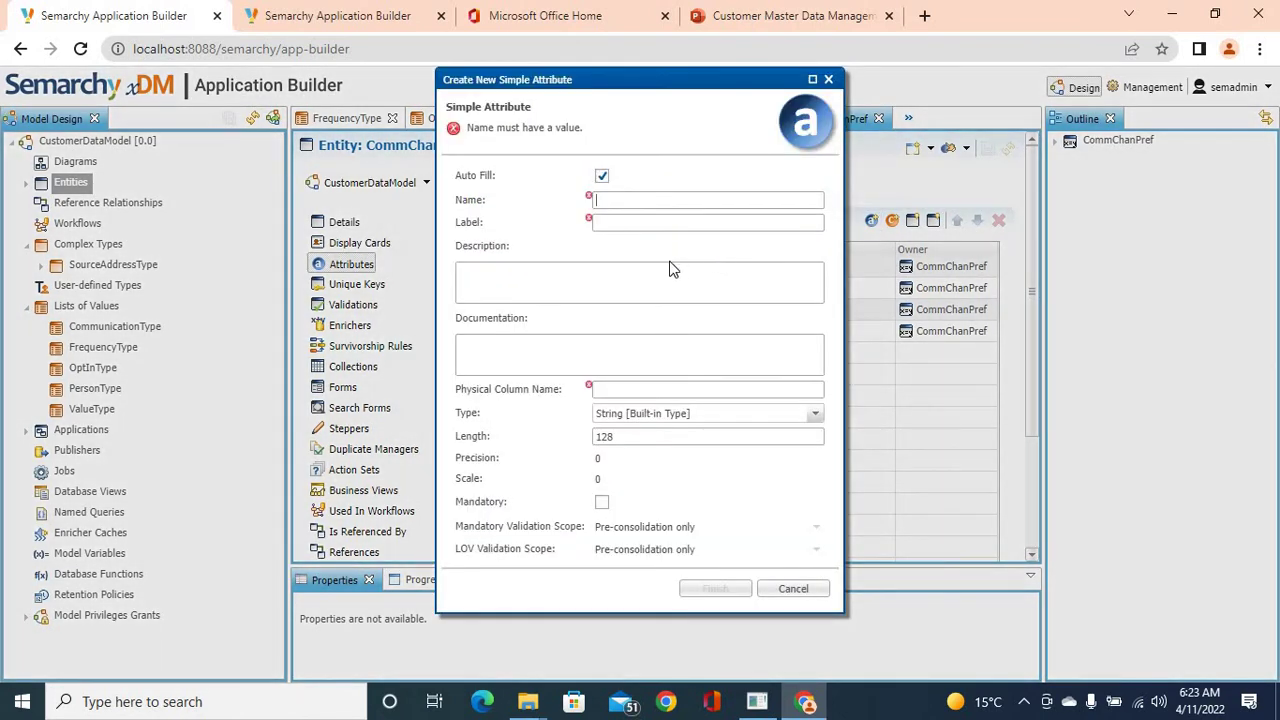
{"action": "type", "text": "Fr"}
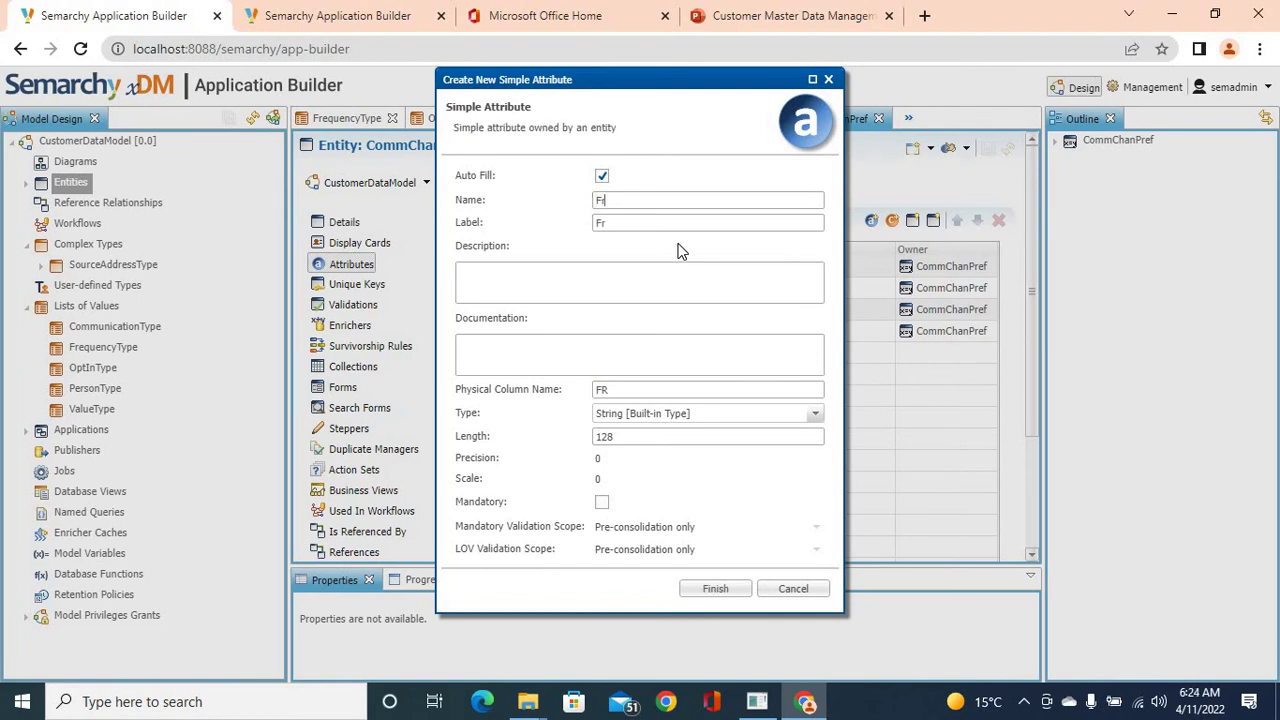
{"action": "key", "text": "BackSpace"}
{"action": "type", "text": "irstB"}
{"action": "type", "text": "ame"}
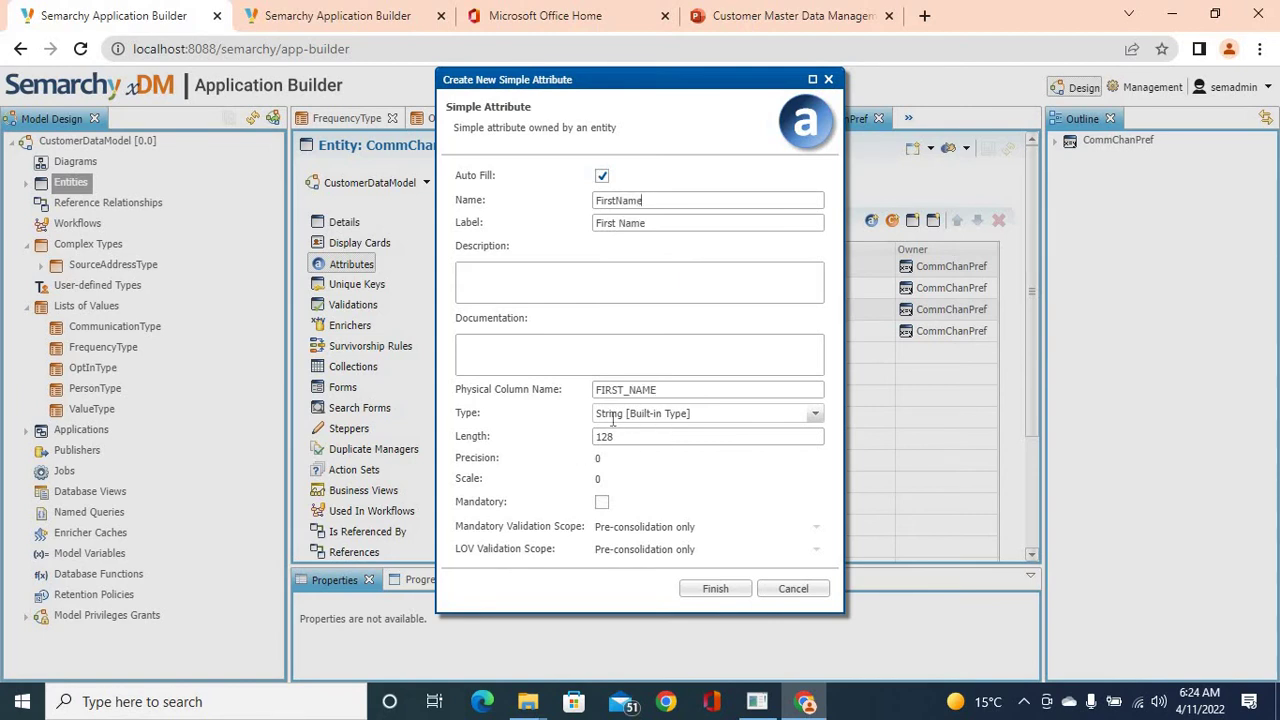
{"action": "left_click", "coordinate": [716, 588]}
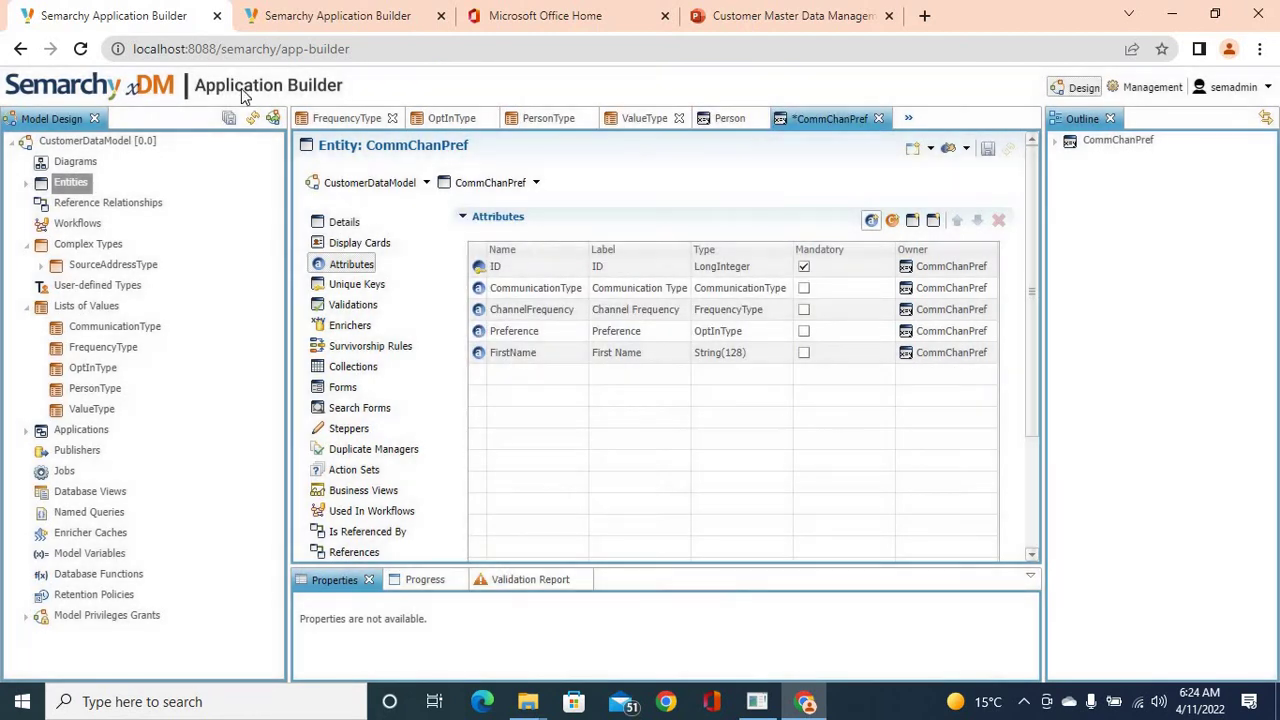
Open CommChanPref's ChannelFrequency attribute and set its LOV validation scope to None
{"action": "double_click", "coordinate": [547, 312]}
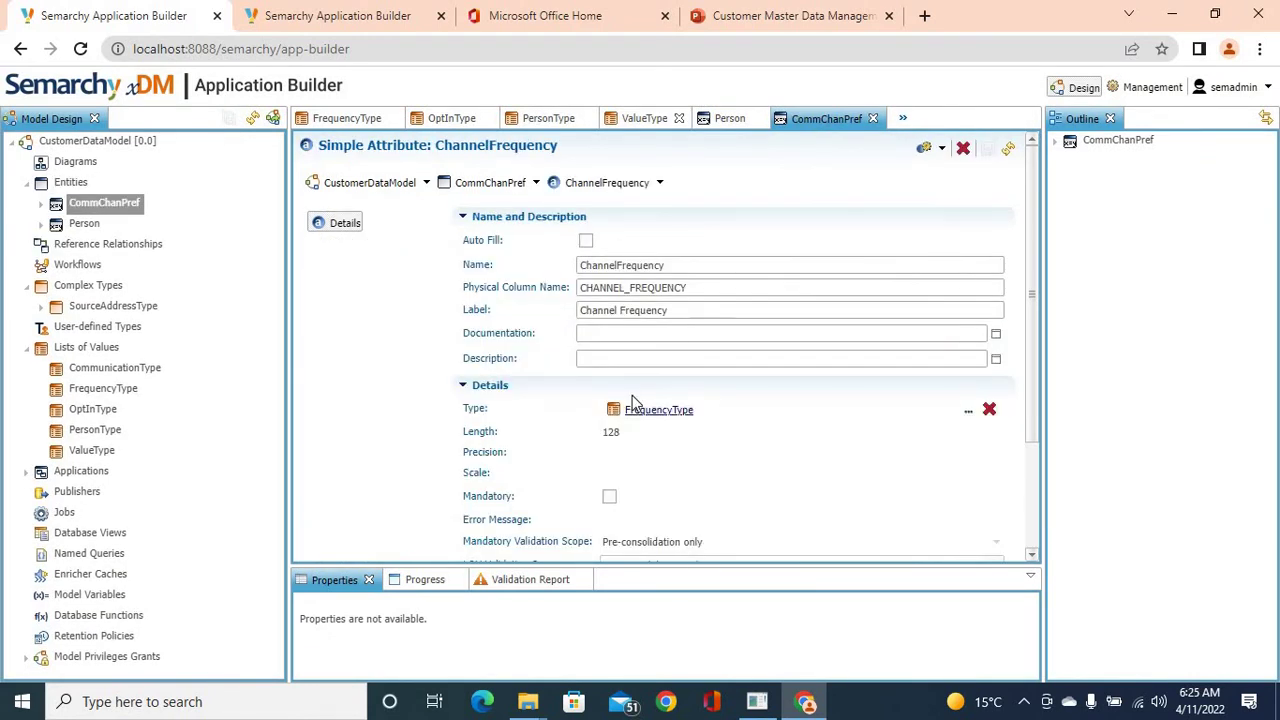
{"action": "scroll", "coordinate": [632, 400], "scroll_direction": "down", "scroll_amount": 3}
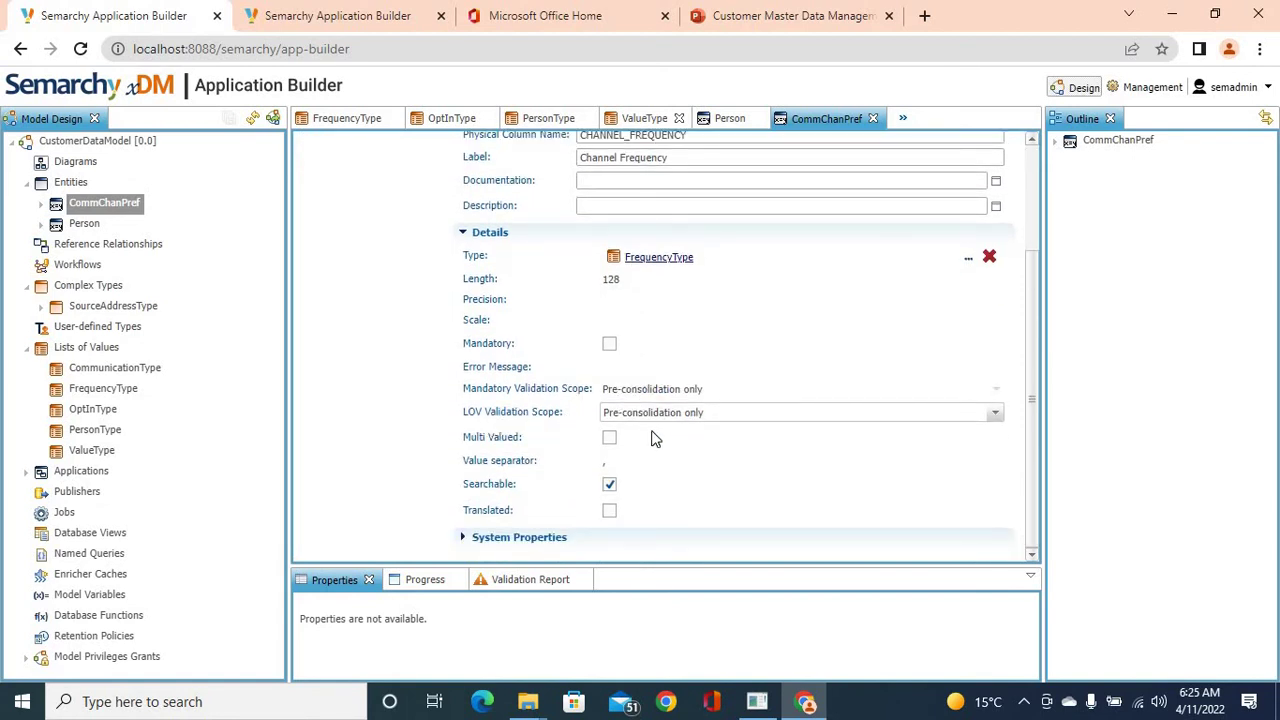
{"action": "left_click", "coordinate": [995, 414]}
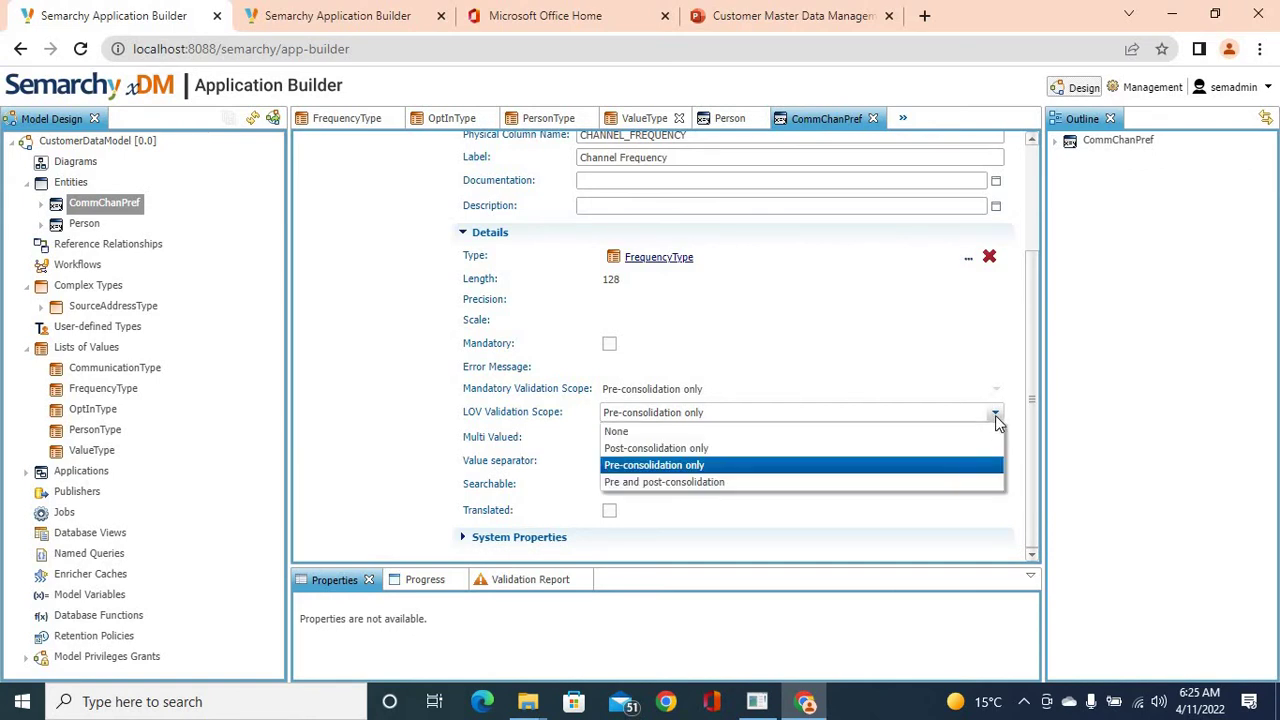
{"action": "left_click", "coordinate": [640, 432]}
{"action": "left_click", "coordinate": [789, 342]}
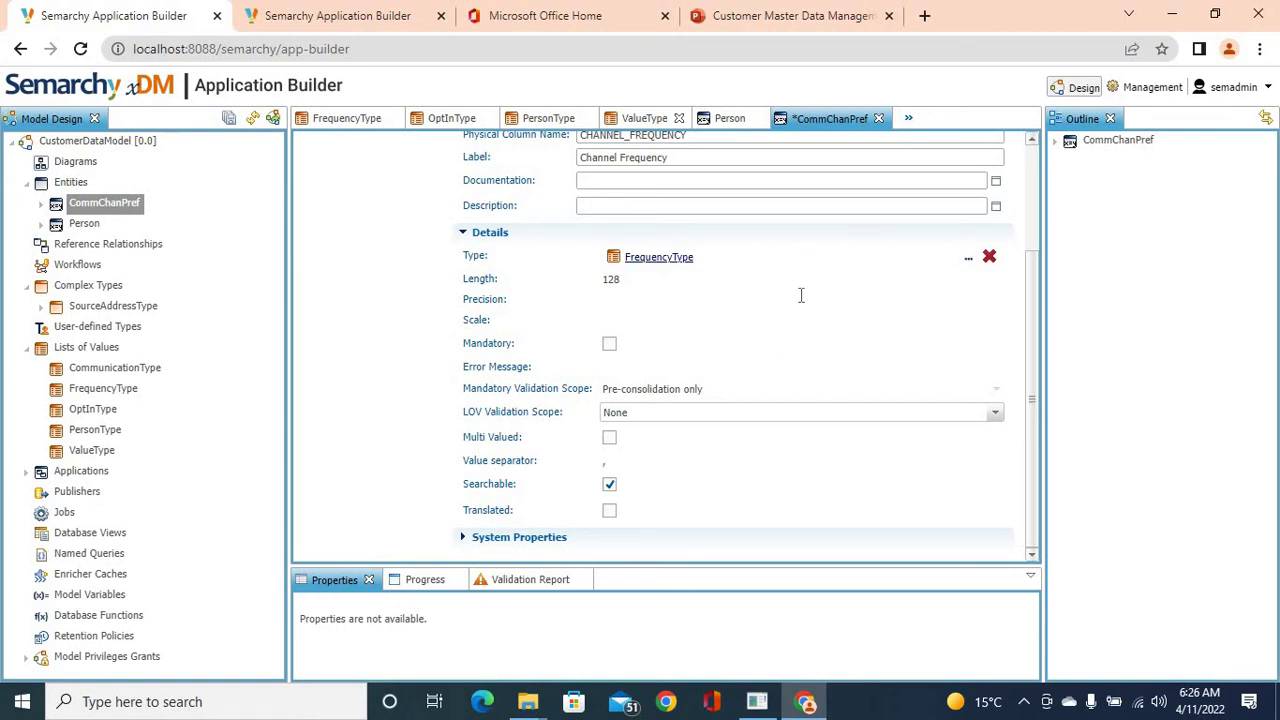
Set the LOV validation scope of CommChanPref's Preference attribute to None and save all changes
{"action": "scroll", "coordinate": [505, 239], "scroll_direction": "up", "scroll_amount": 3}
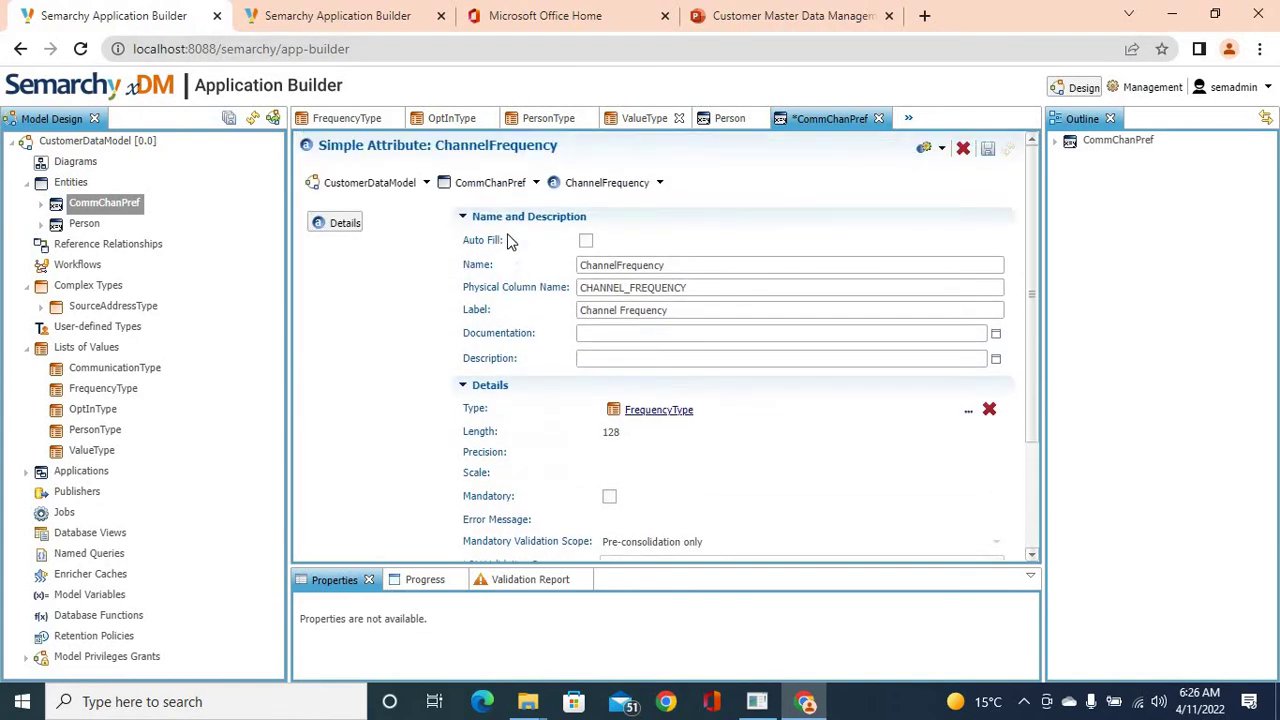
{"action": "left_click", "coordinate": [480, 184]}
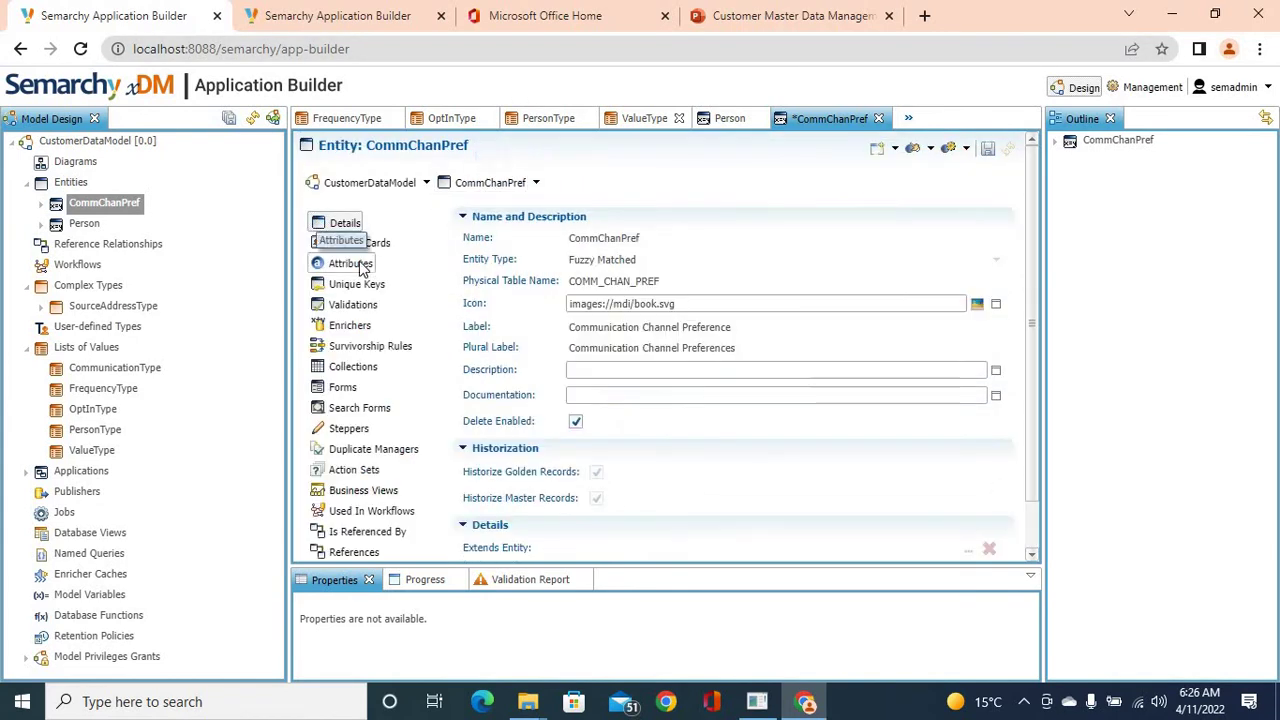
{"action": "left_click", "coordinate": [350, 264]}
{"action": "double_click", "coordinate": [527, 336]}
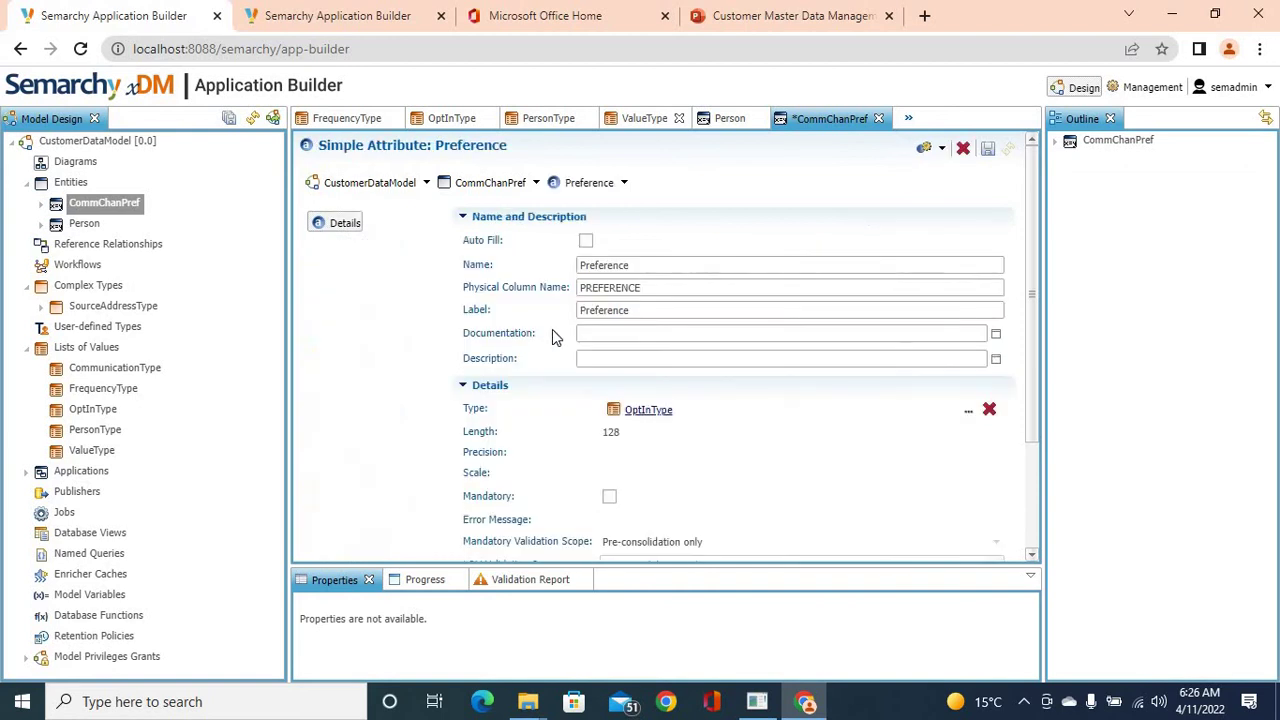
{"action": "scroll", "coordinate": [620, 380], "scroll_direction": "down", "scroll_amount": 3}
{"action": "left_click", "coordinate": [656, 414]}
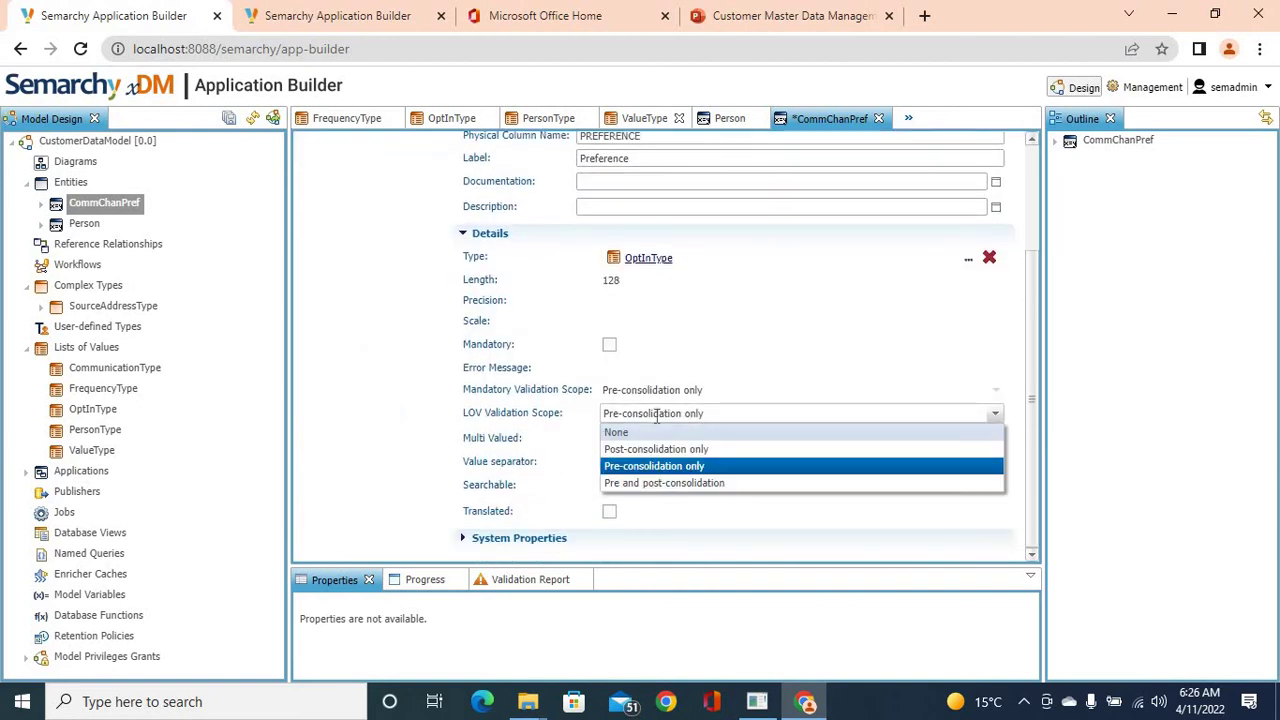
{"action": "left_click", "coordinate": [645, 432]}
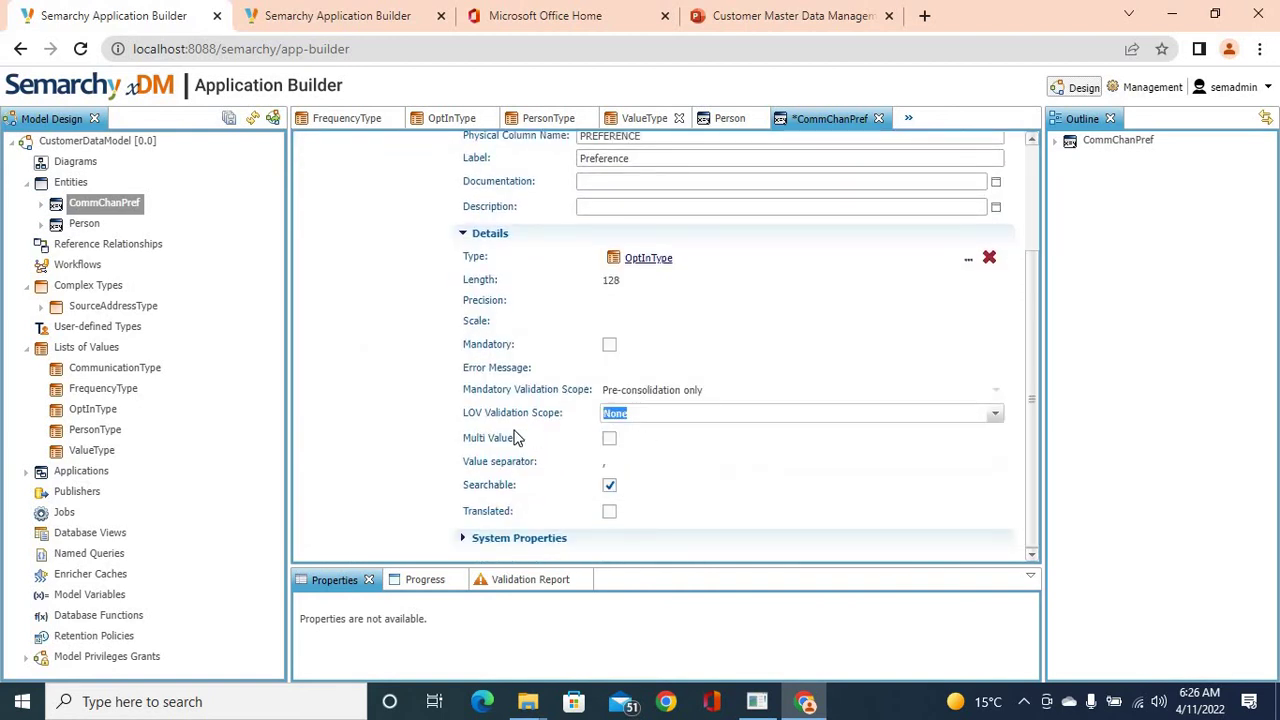
{"action": "left_click", "coordinate": [731, 463]}
{"action": "left_click", "coordinate": [229, 120]}
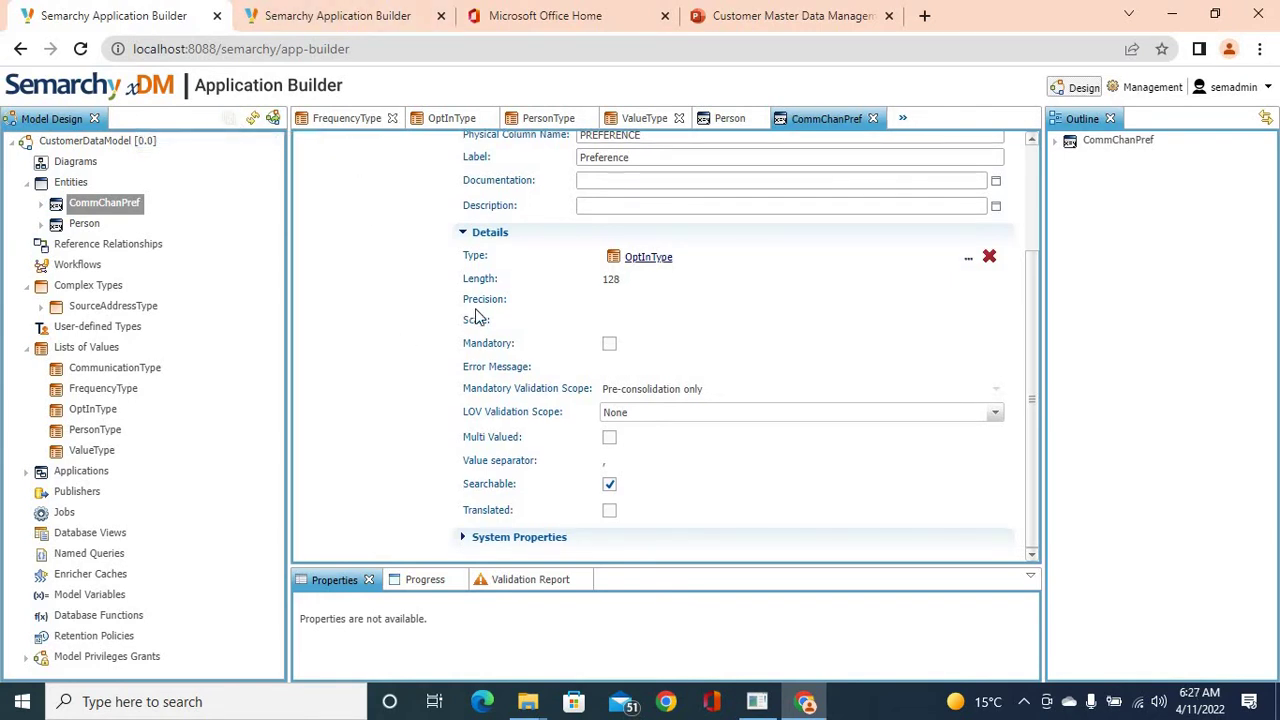
Start a new Basic entity named Nickname in the model and continue to its primary key settings
{"action": "right_click", "coordinate": [72, 185]}
{"action": "left_click", "coordinate": [132, 190]}
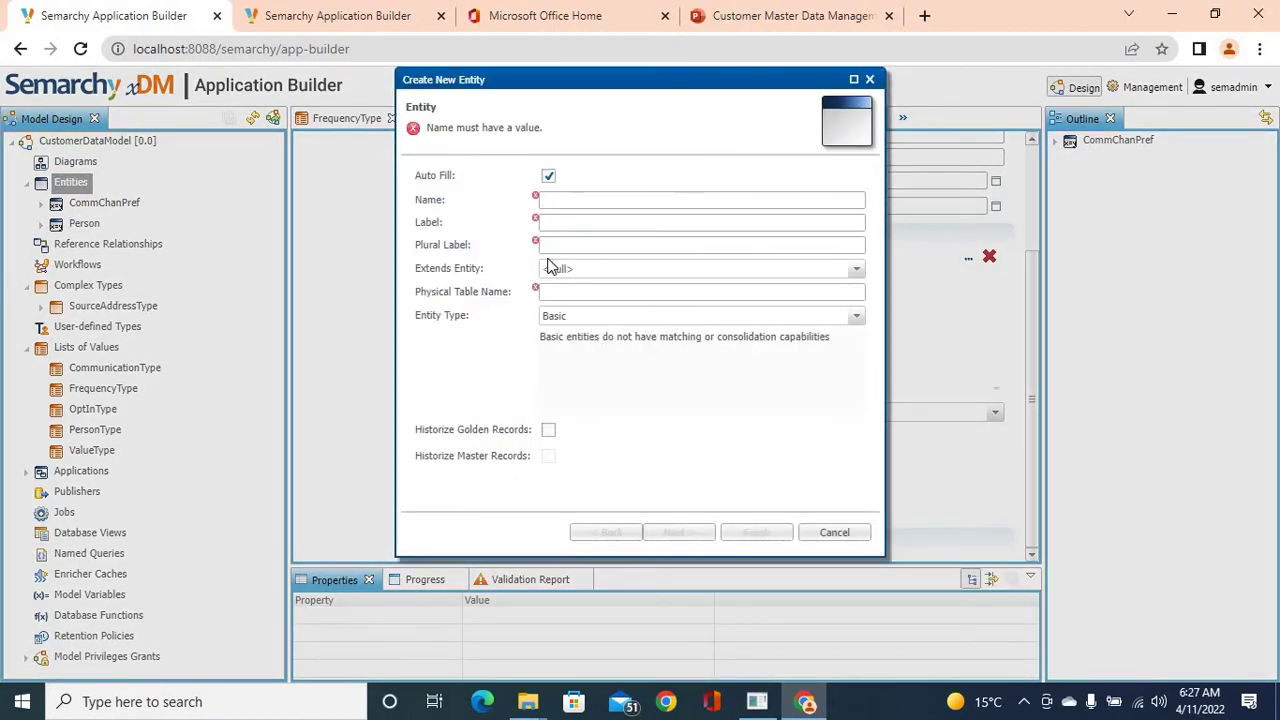
{"action": "type", "text": "n"}
{"action": "key", "text": "BackSpace"}
{"action": "type", "text": "Nickname"}
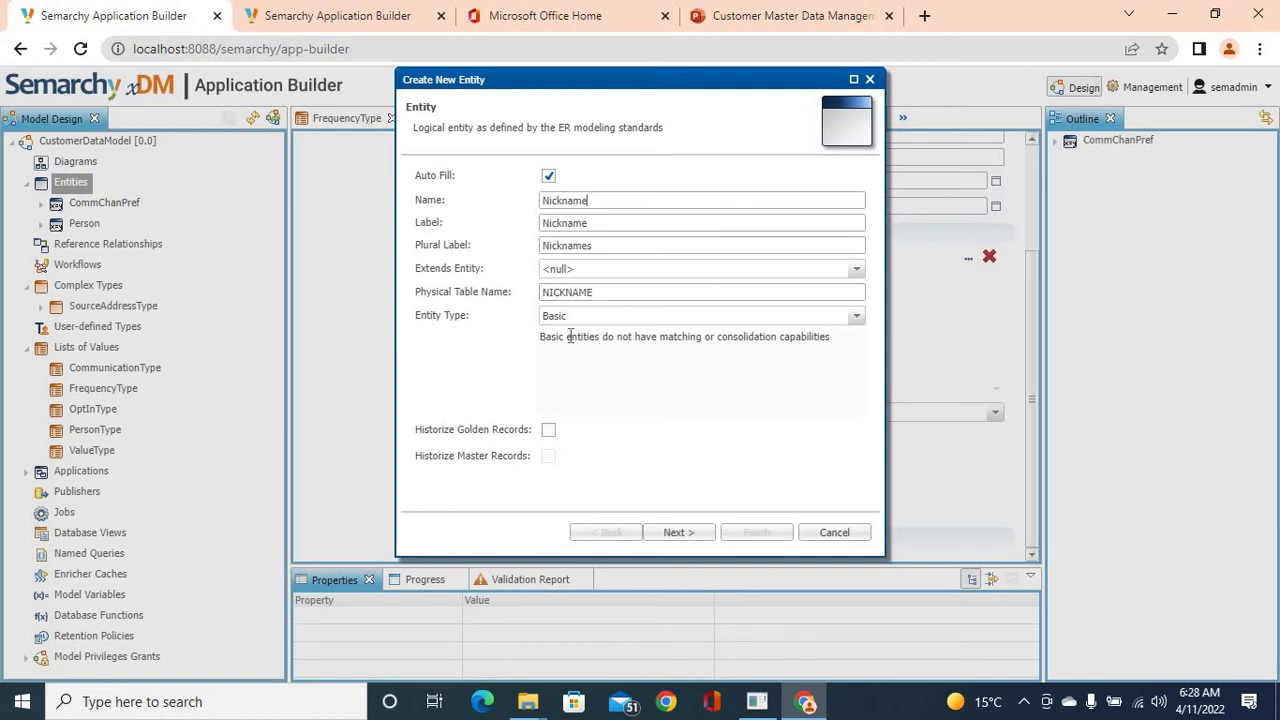
{"action": "left_click", "coordinate": [680, 535]}
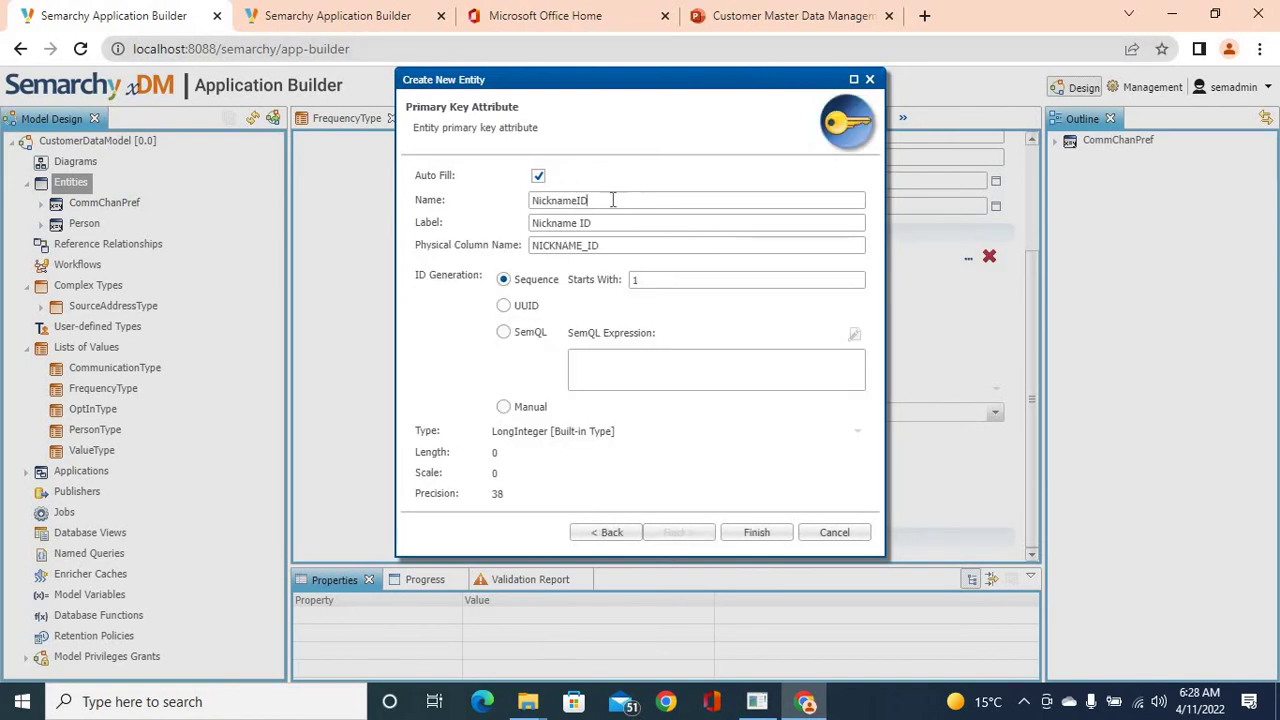
Name Nickname's primary key GivenName as on the Data Model slide, with Manual ID generation and built-in String type of length 128, and create the entity
{"action": "left_click_drag", "start_coordinate": [613, 200], "coordinate": [486, 194]}
{"action": "type", "text": "GiveName"}
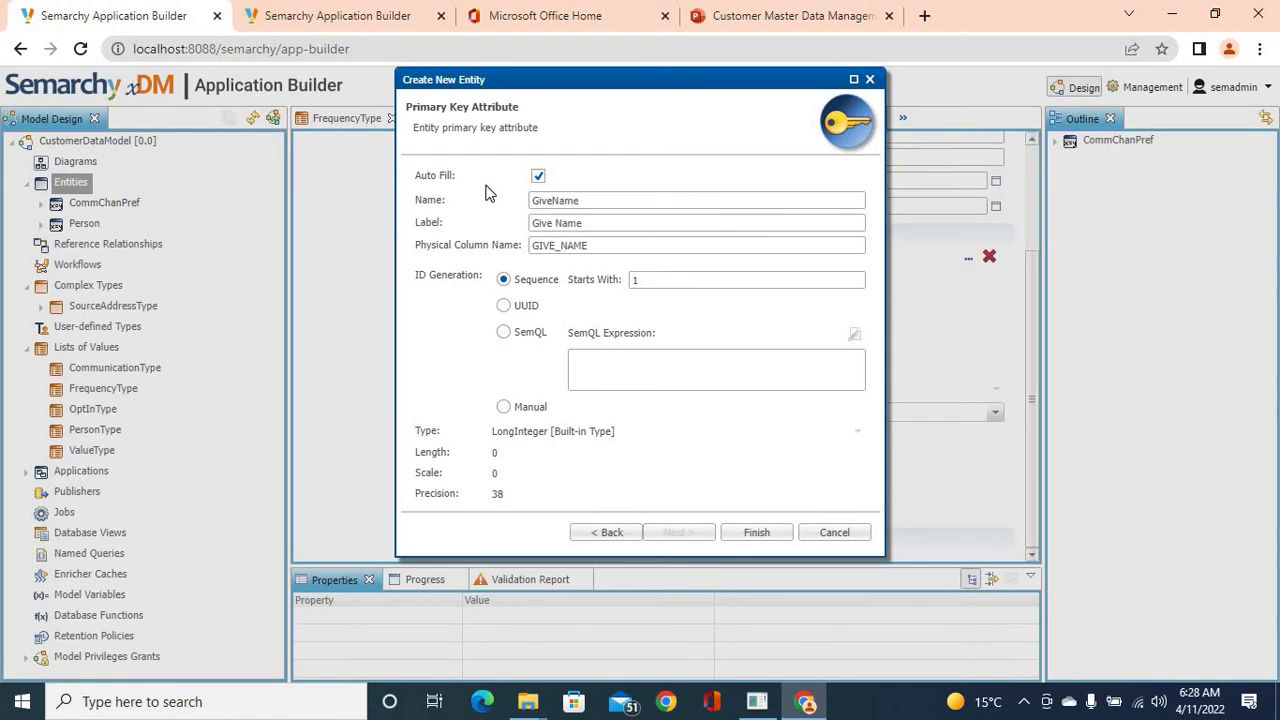
{"action": "left_click", "coordinate": [751, 14]}
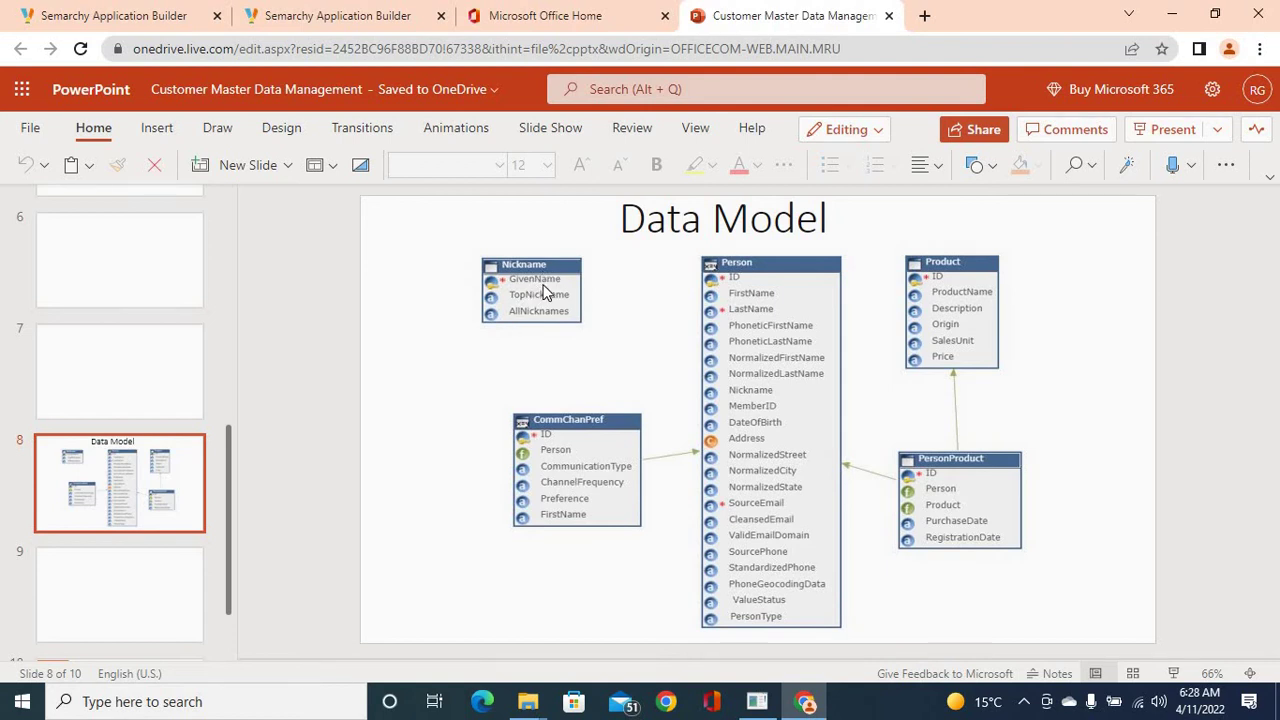
{"action": "left_click", "coordinate": [178, 12]}
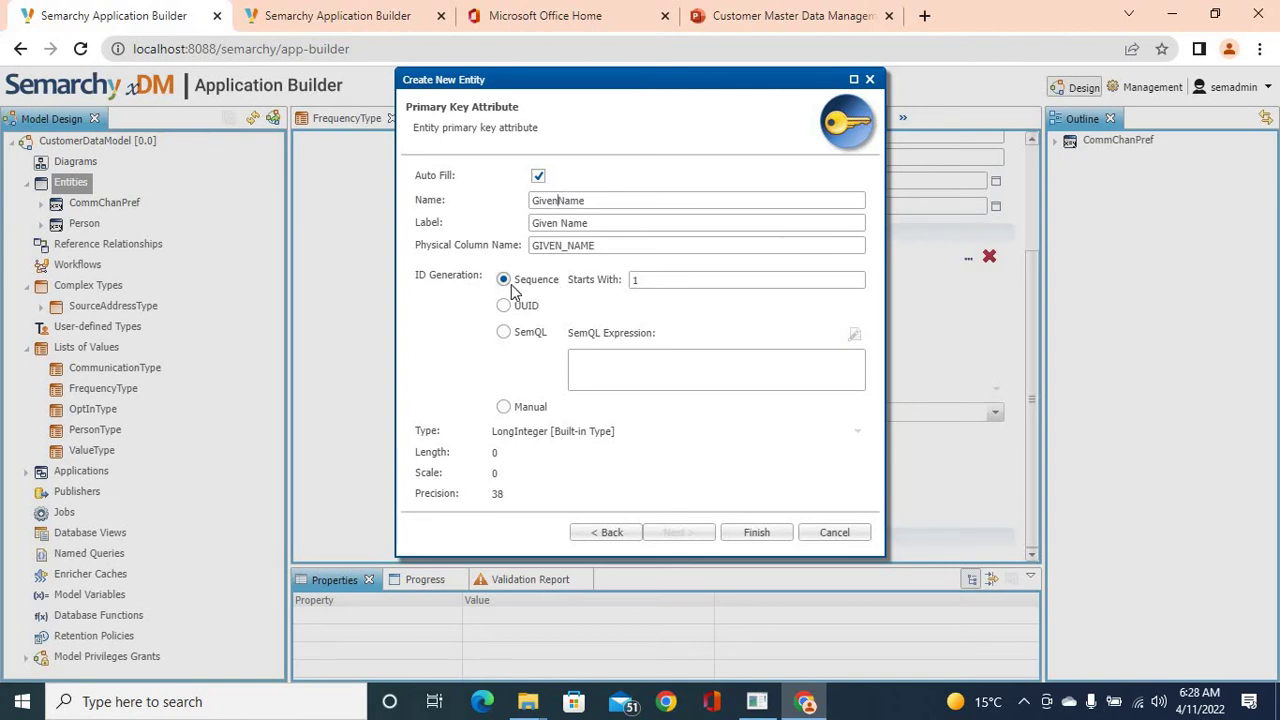
{"action": "left_click", "coordinate": [504, 408]}
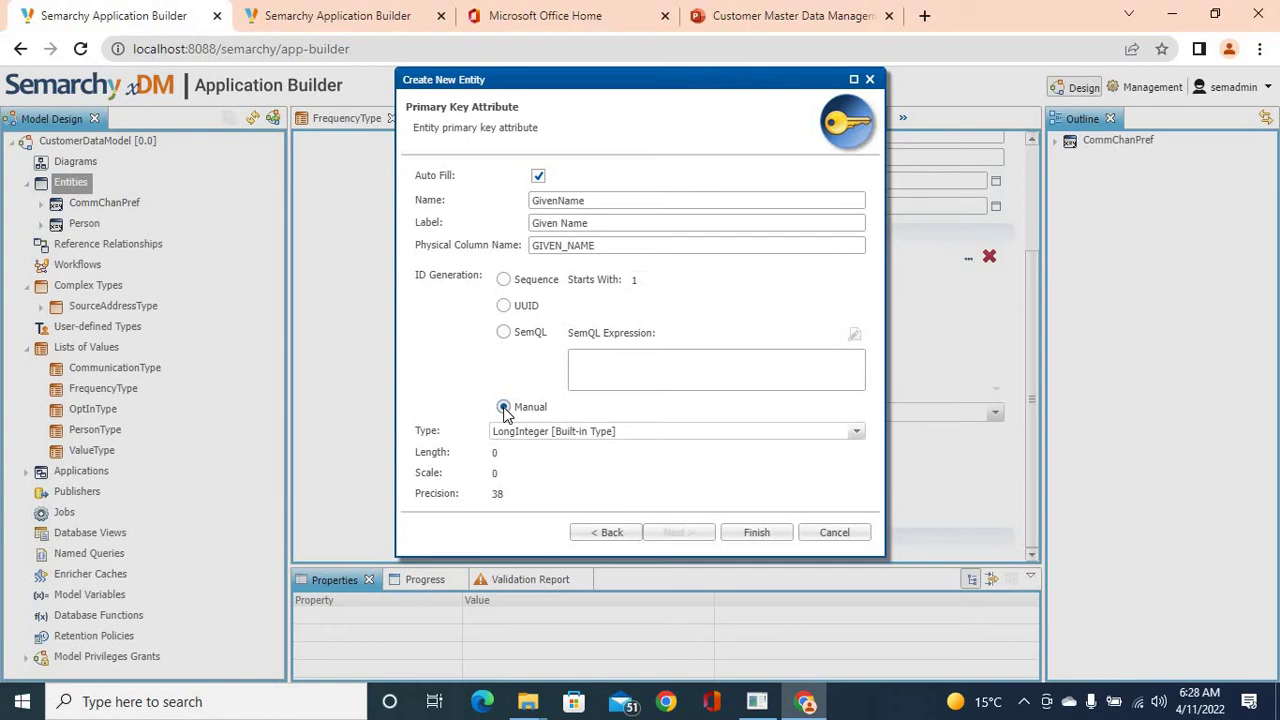
{"action": "left_click", "coordinate": [558, 430]}
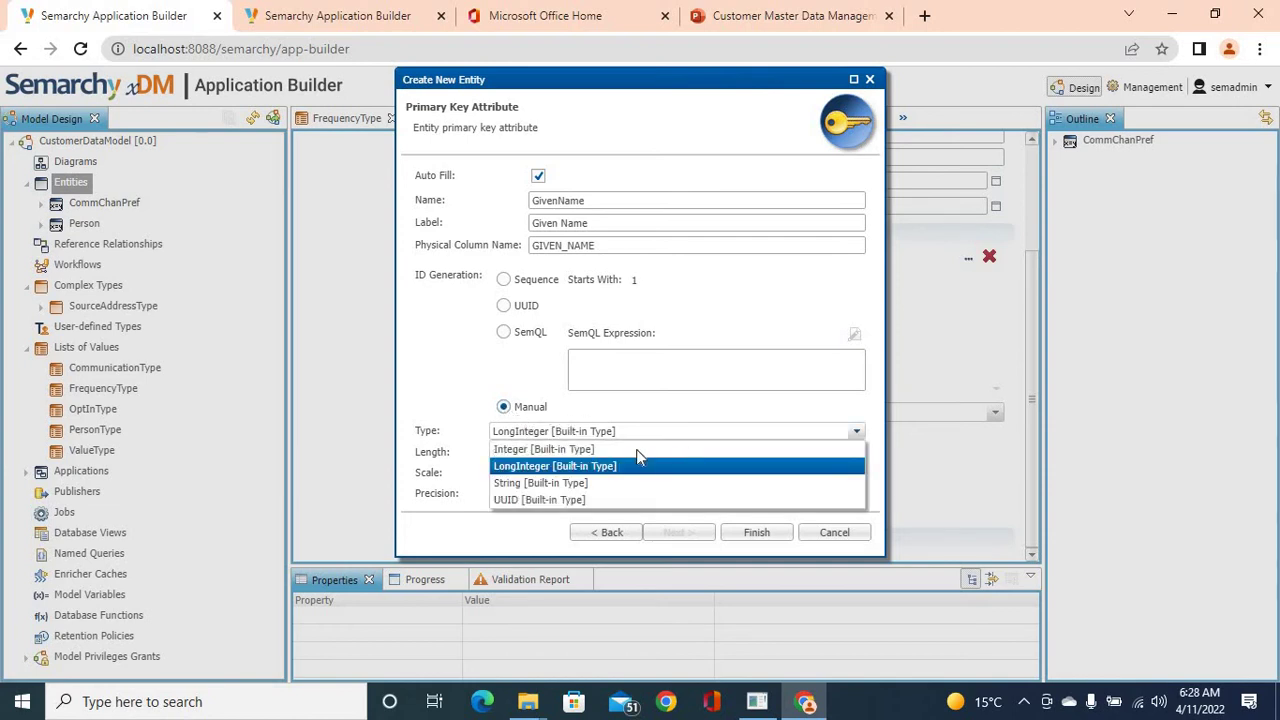
{"action": "left_click", "coordinate": [535, 483]}
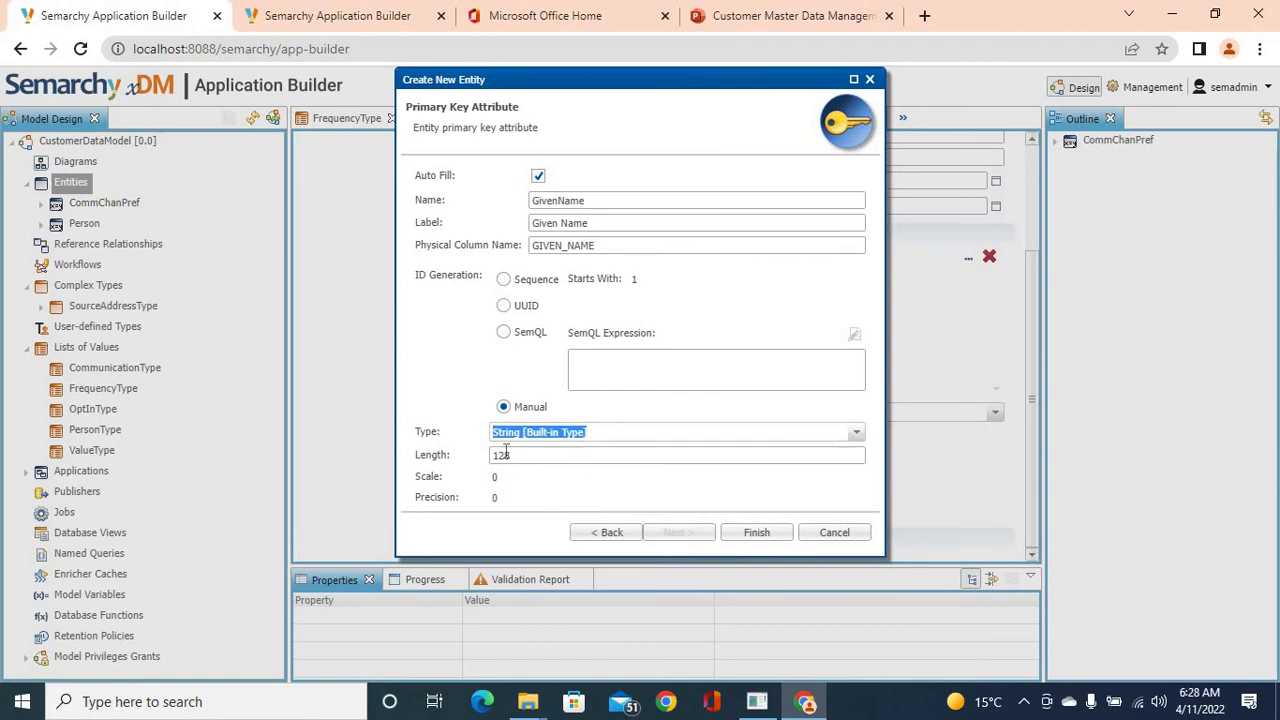
{"action": "left_click", "coordinate": [779, 541]}
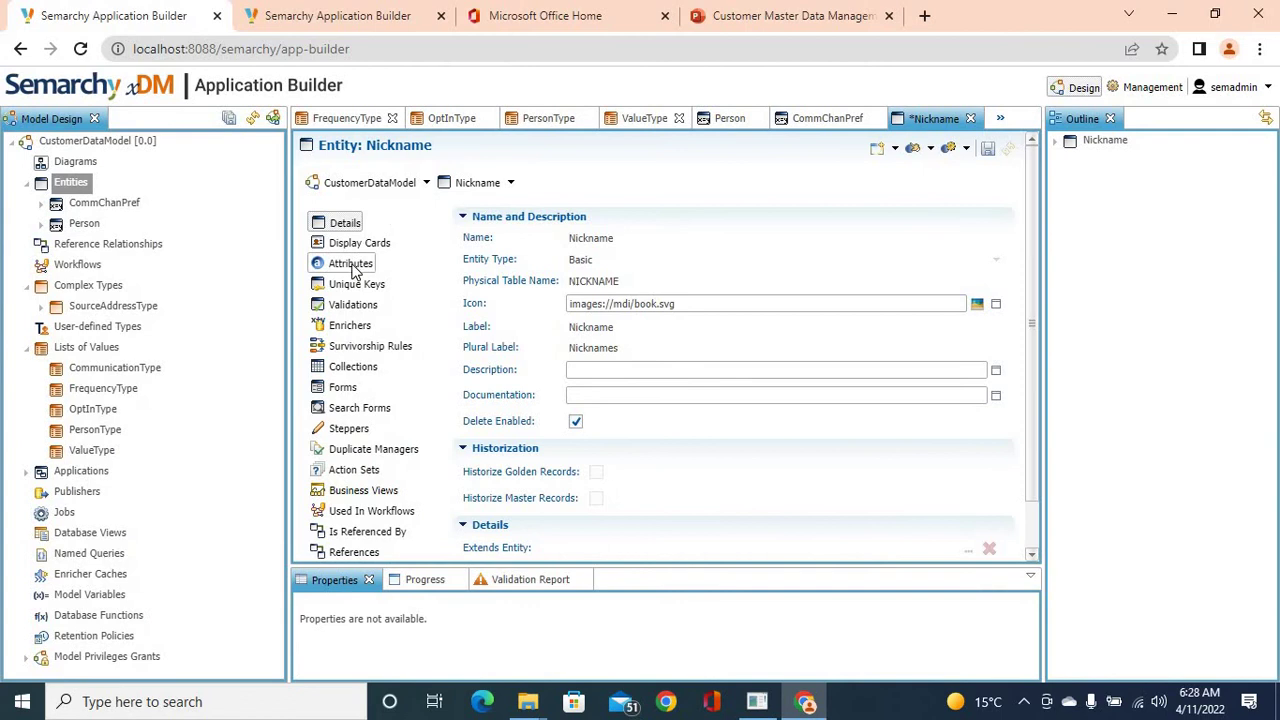
Add a simple attribute TopNickname to the Nickname entity as a built-in String of length 128
{"action": "left_click", "coordinate": [351, 264]}
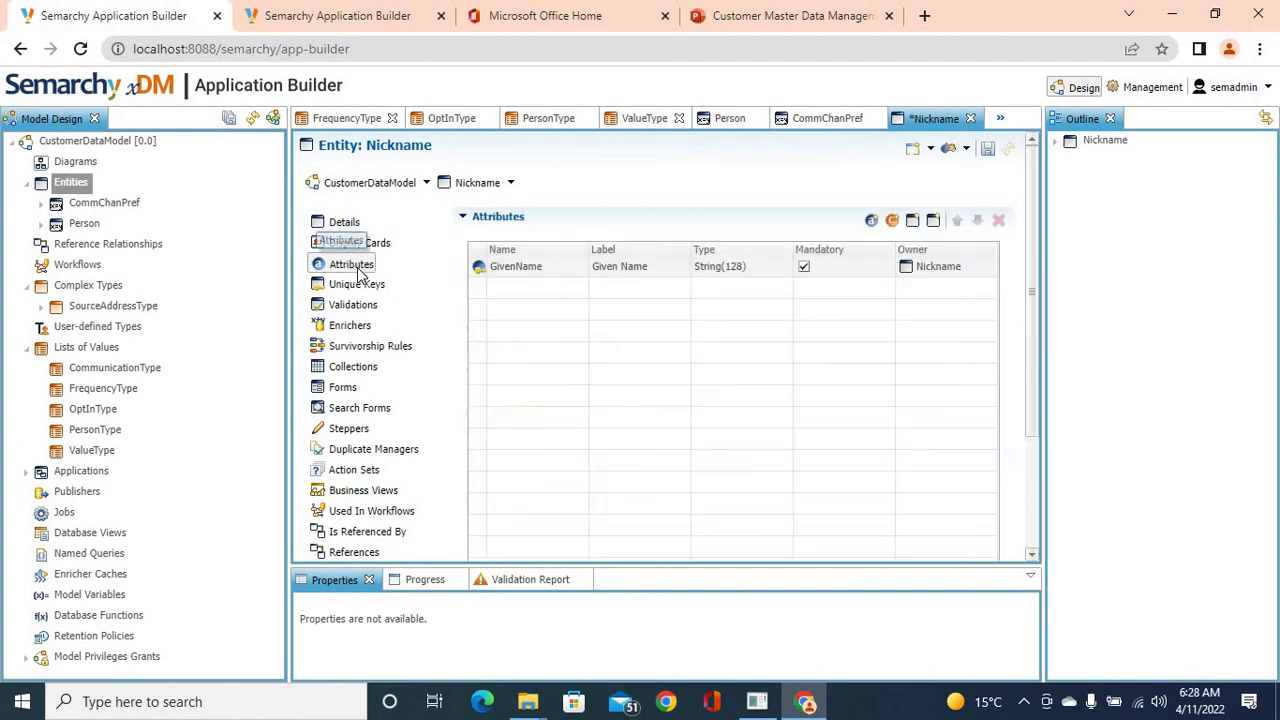
{"action": "left_click", "coordinate": [870, 220]}
{"action": "type", "text": "To"}
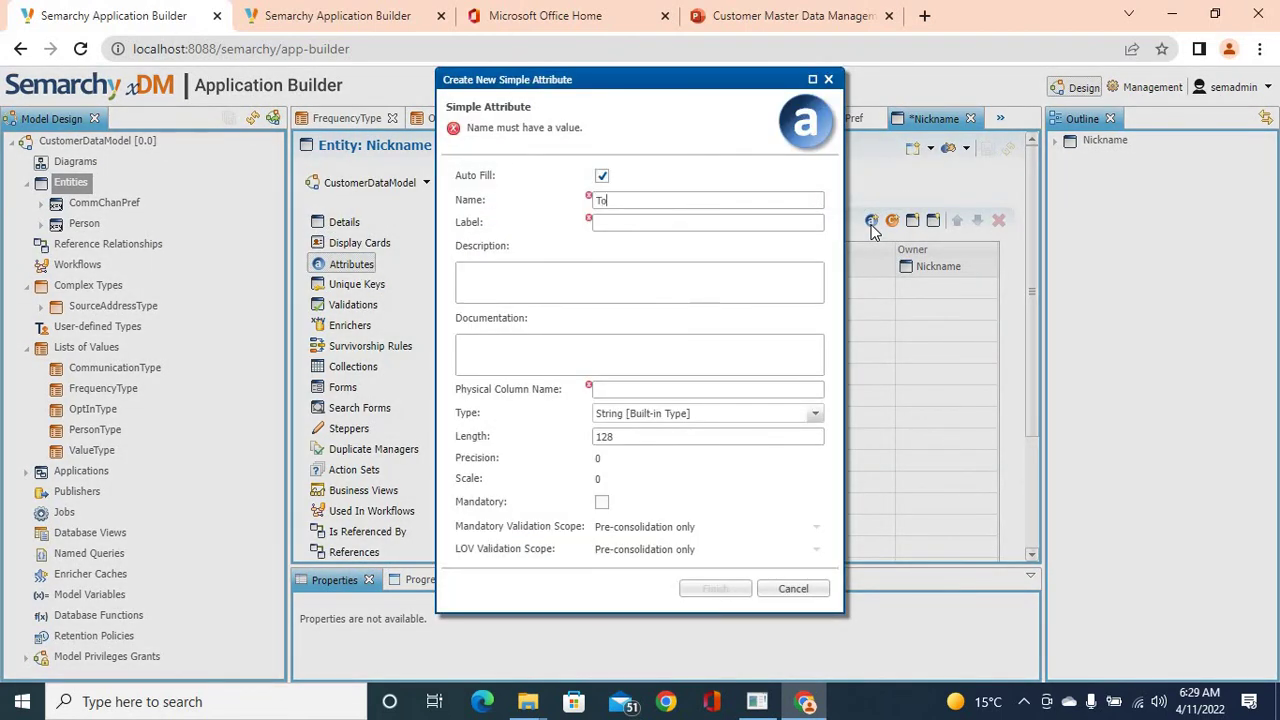
{"action": "type", "text": "pNickname"}
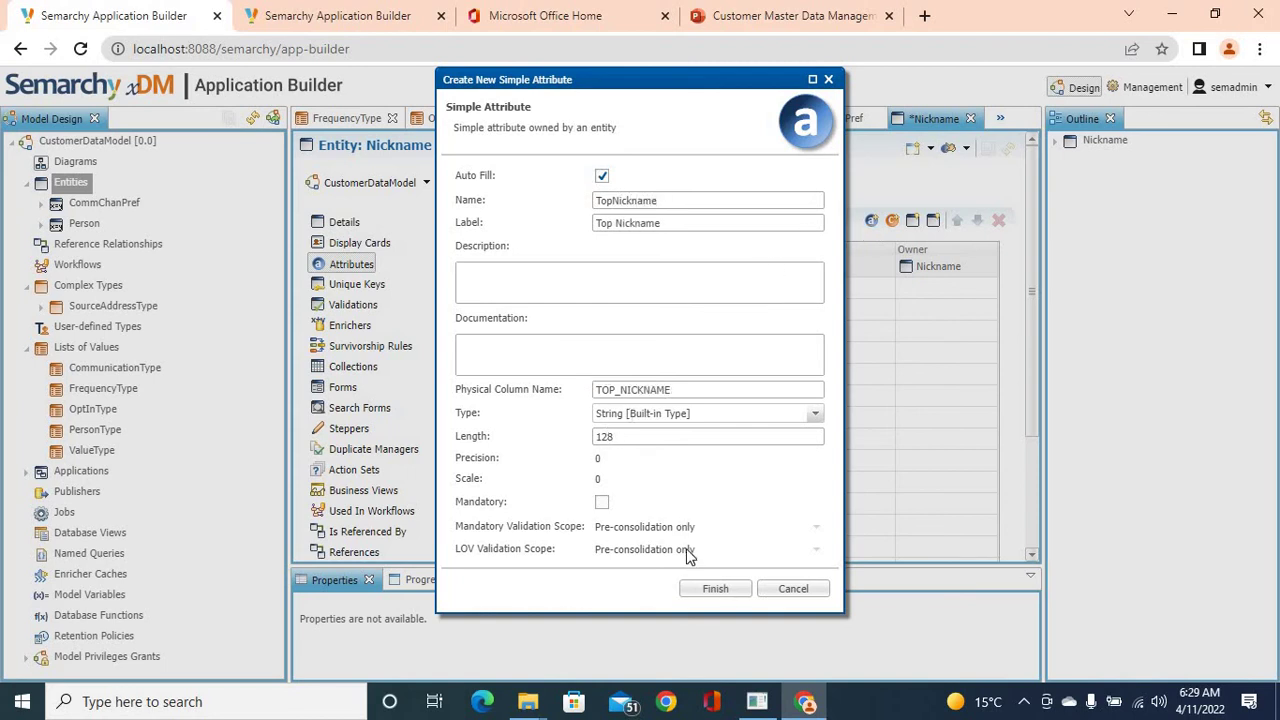
{"action": "left_click", "coordinate": [714, 590]}
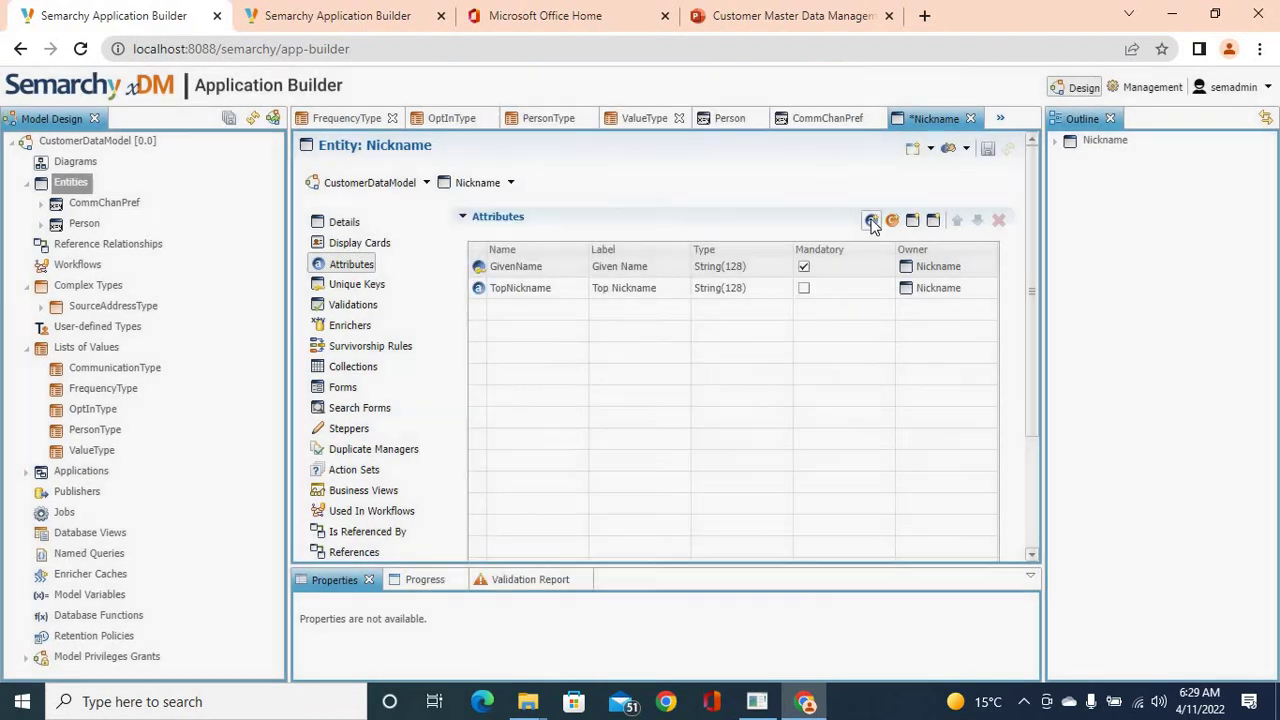
Add an AllNicknames attribute to Nickname as a built-in String of length 128 and save all changes
{"action": "left_click", "coordinate": [871, 220]}
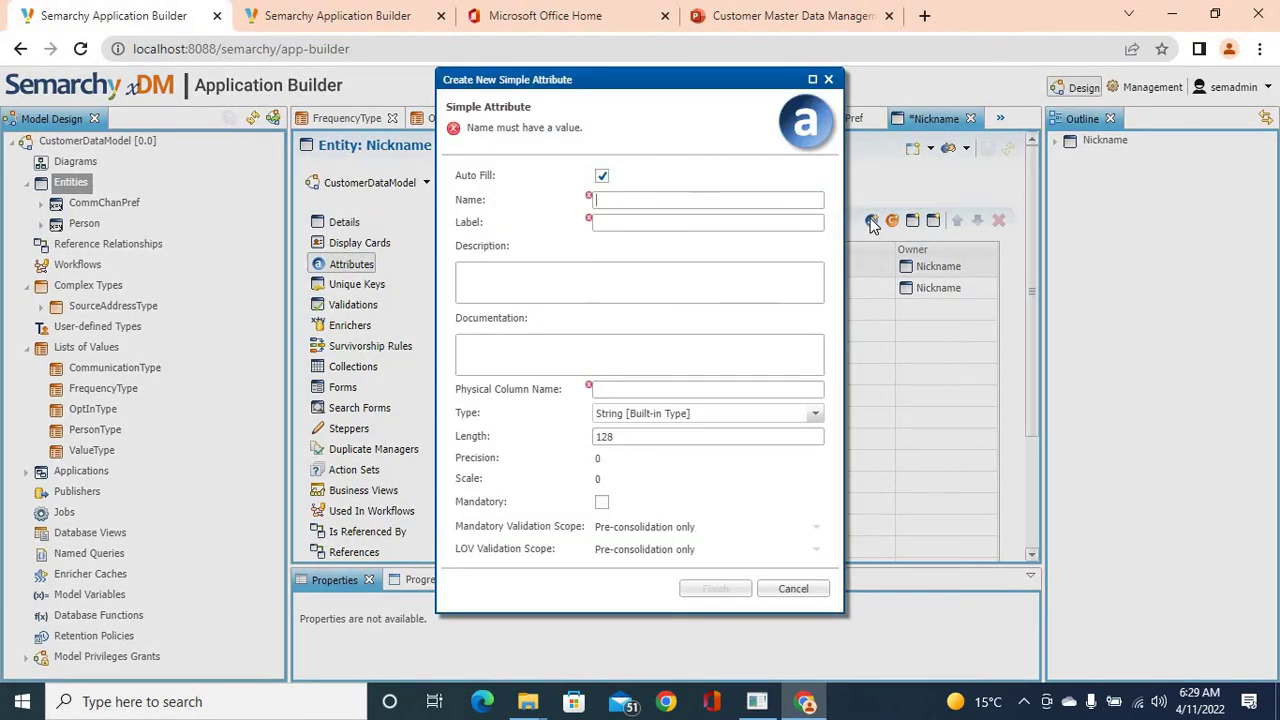
{"action": "type", "text": "AllNicknames"}
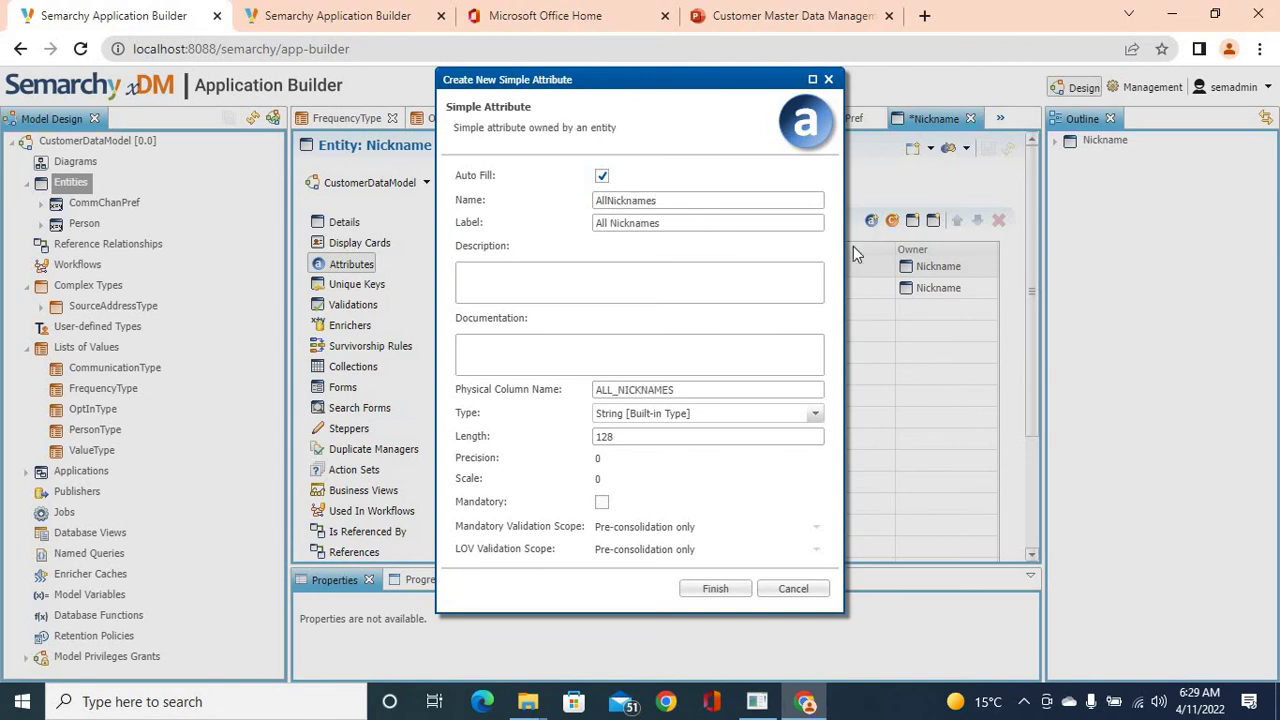
{"action": "left_click", "coordinate": [701, 590]}
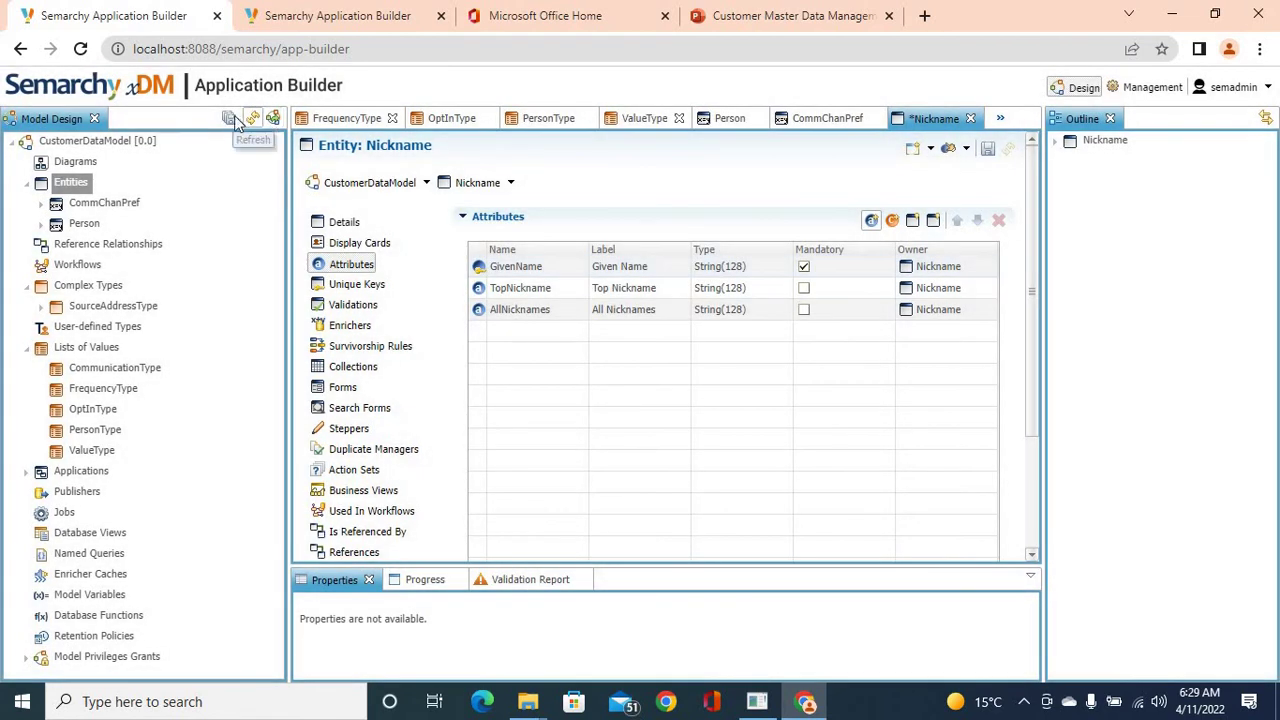
{"action": "left_click", "coordinate": [229, 118]}
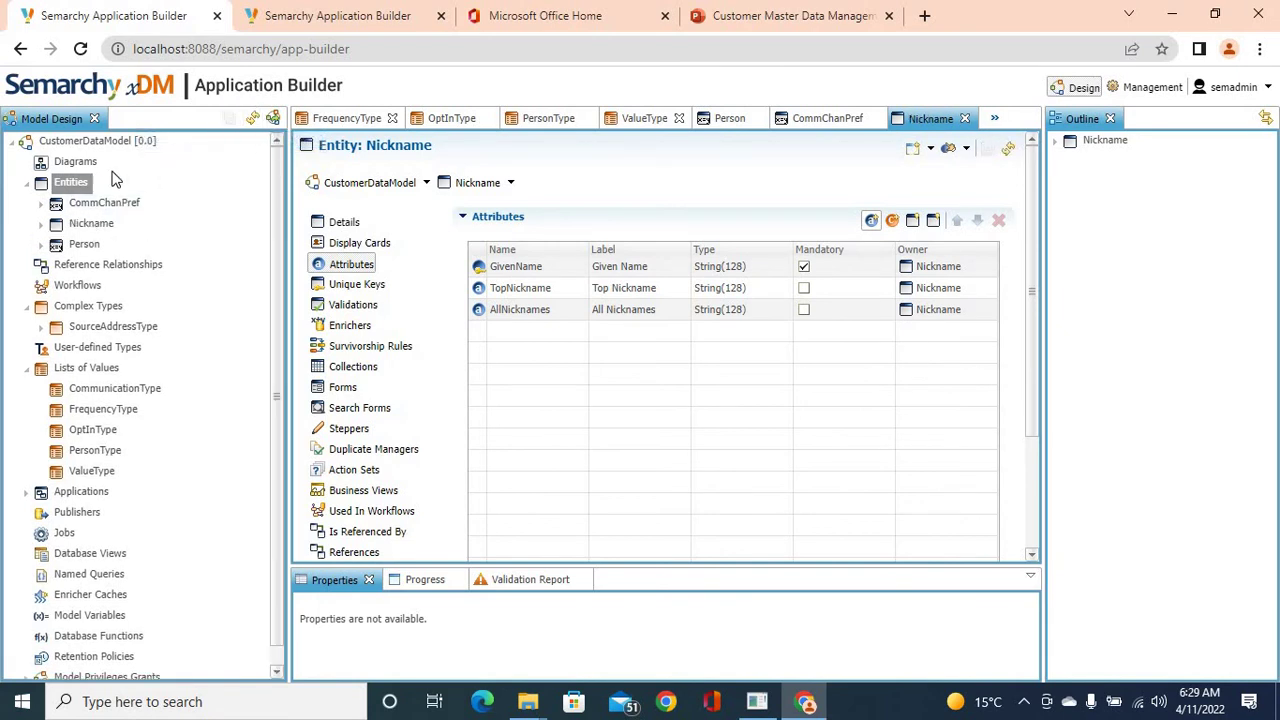
Start a new Basic entity named Product in the model and continue to its primary key settings
{"action": "right_click", "coordinate": [82, 184]}
{"action": "left_click", "coordinate": [120, 192]}
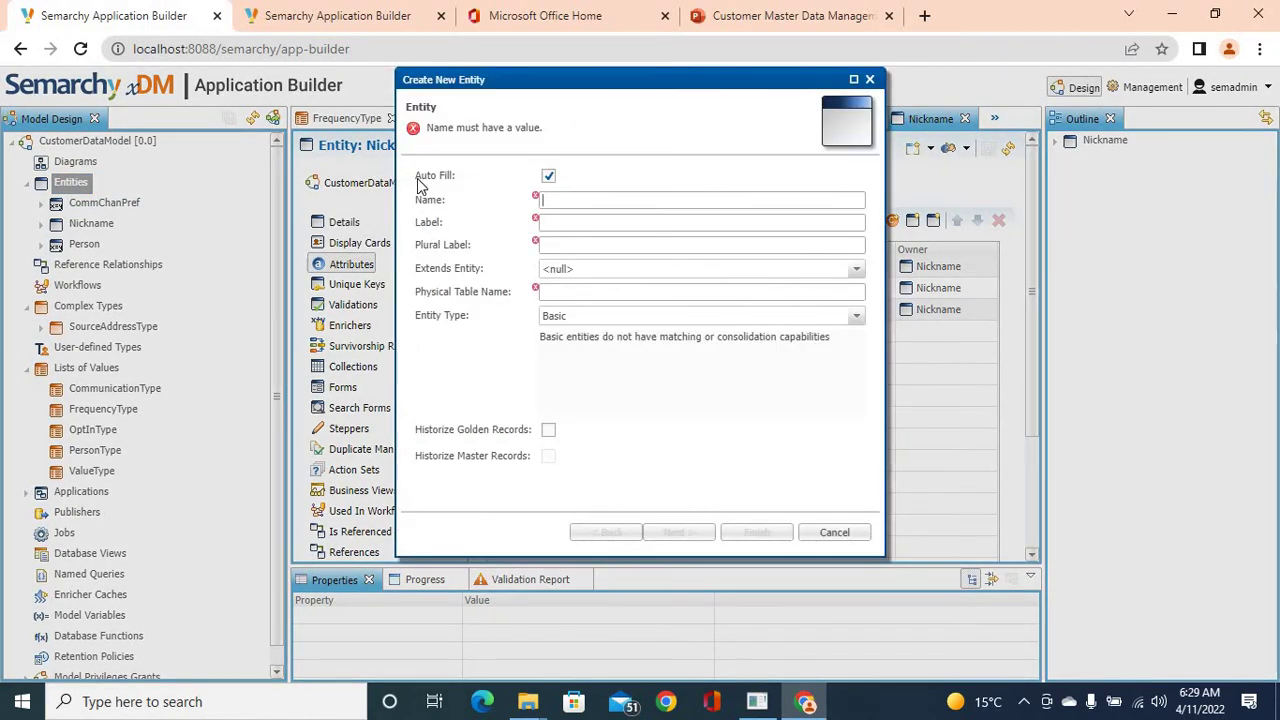
{"action": "type", "text": "Product"}
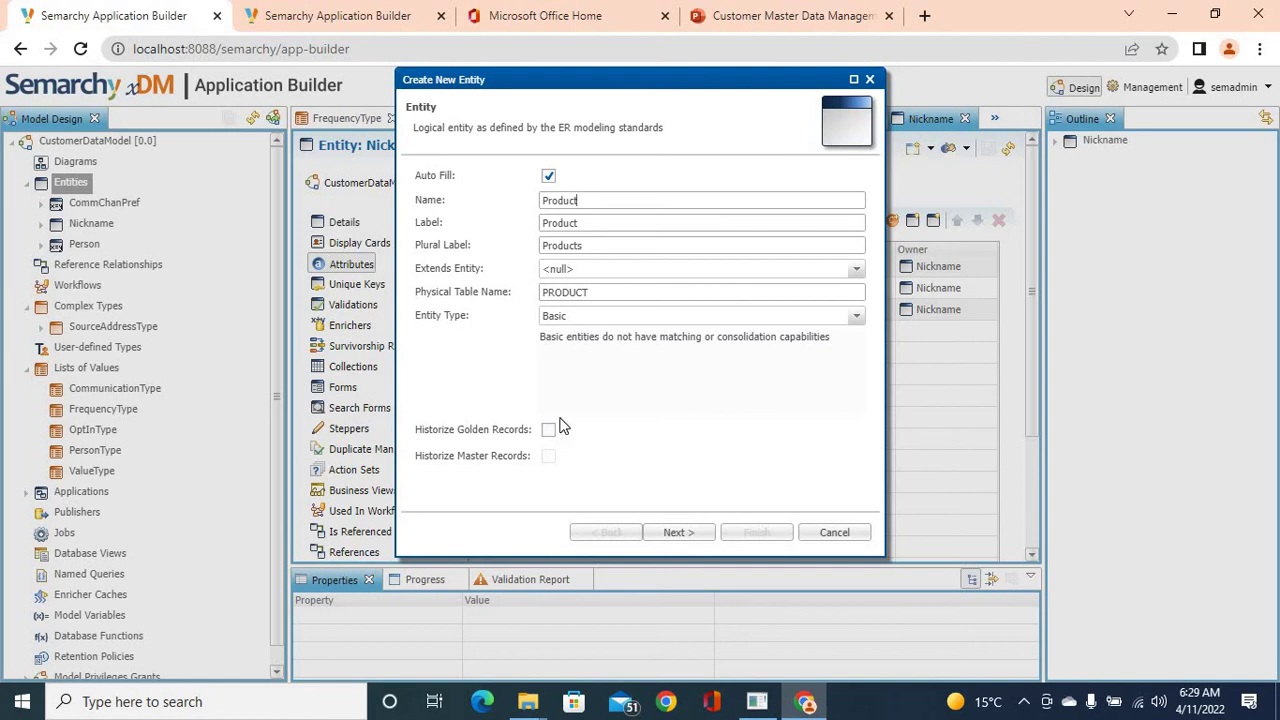
{"action": "left_click", "coordinate": [674, 534]}
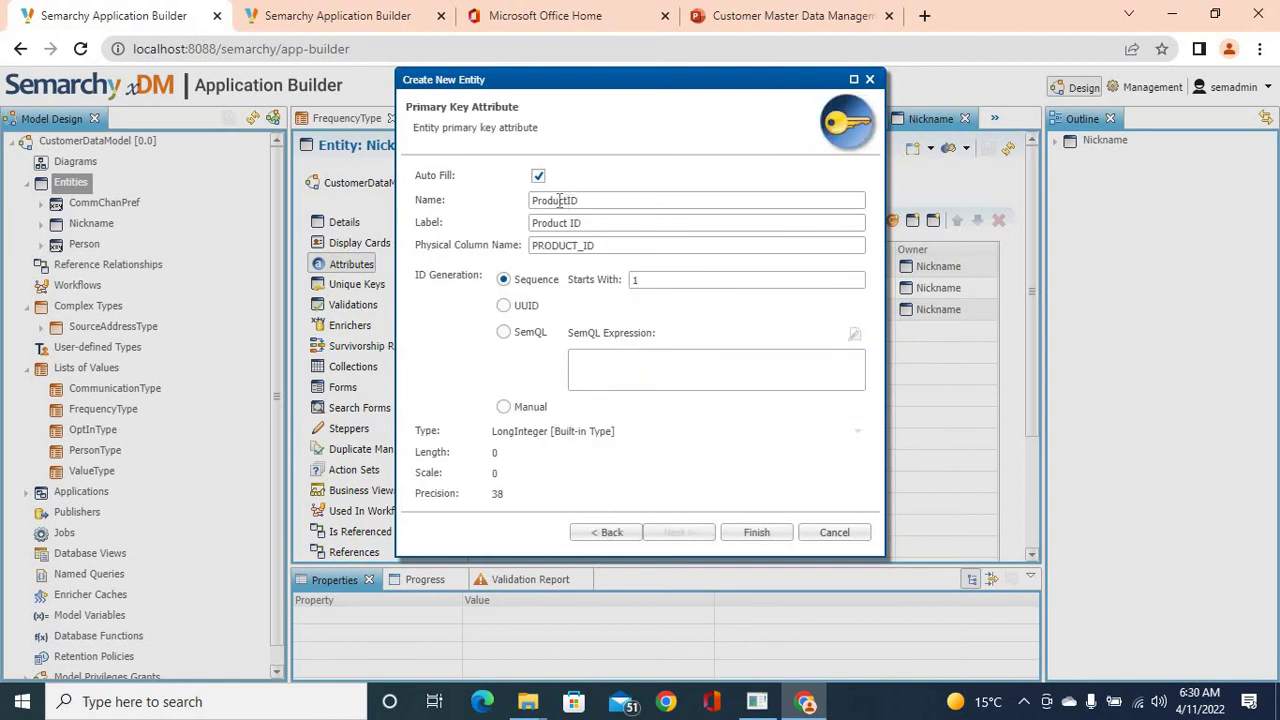
Name Product's primary key ID, with Manual ID generation and built-in String type of length 128, and create the entity
{"action": "left_click_drag", "start_coordinate": [560, 200], "coordinate": [488, 201]}
{"action": "key", "text": "BackSpace"}
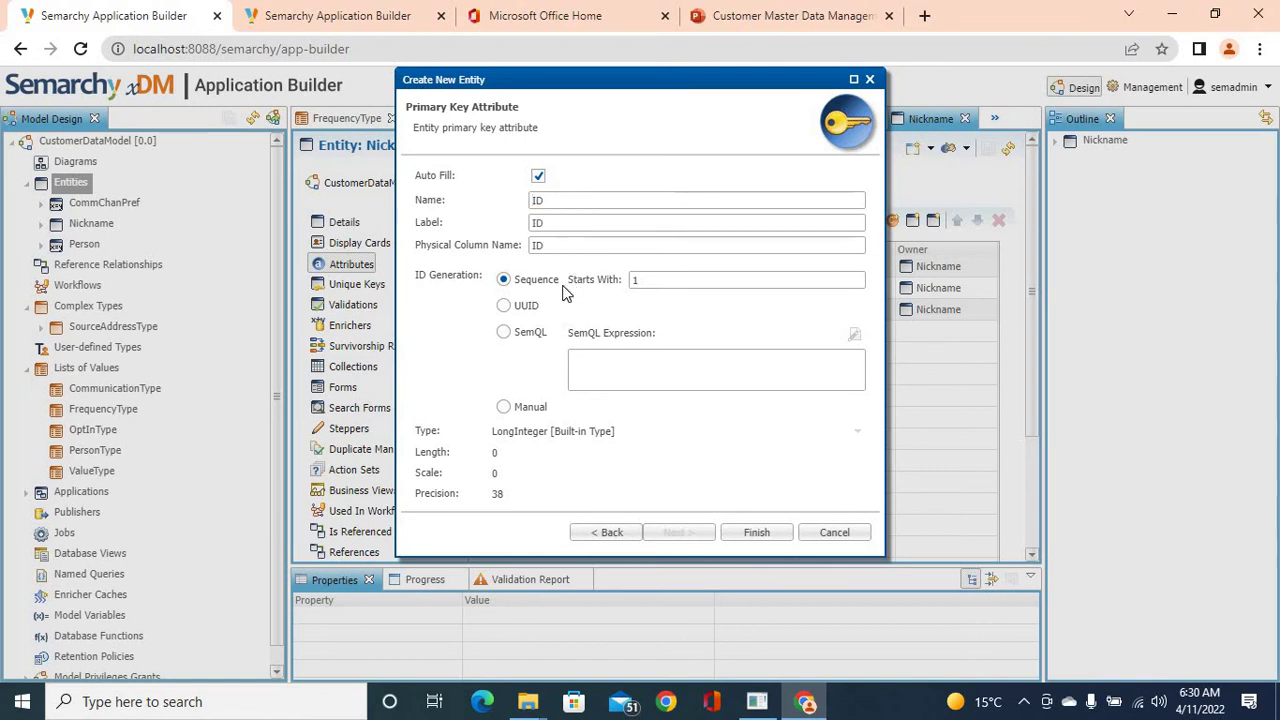
{"action": "left_click", "coordinate": [505, 409]}
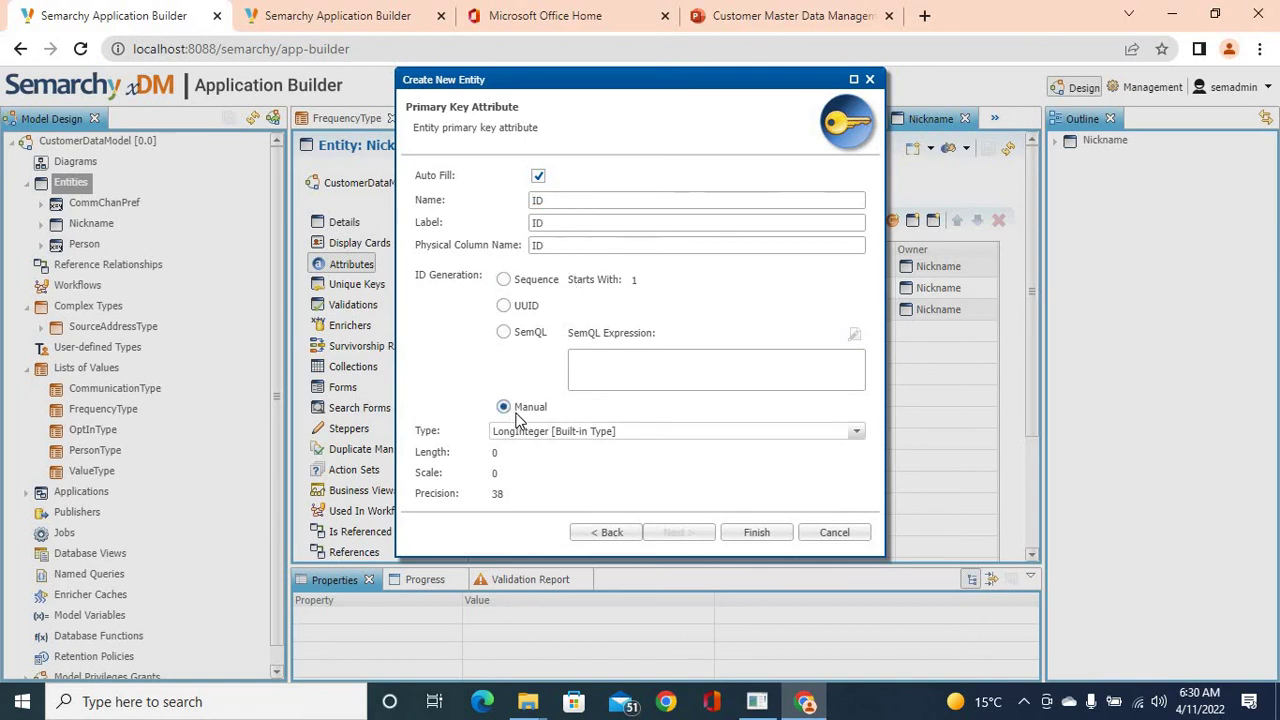
{"action": "left_click", "coordinate": [543, 435]}
{"action": "left_click", "coordinate": [531, 484]}
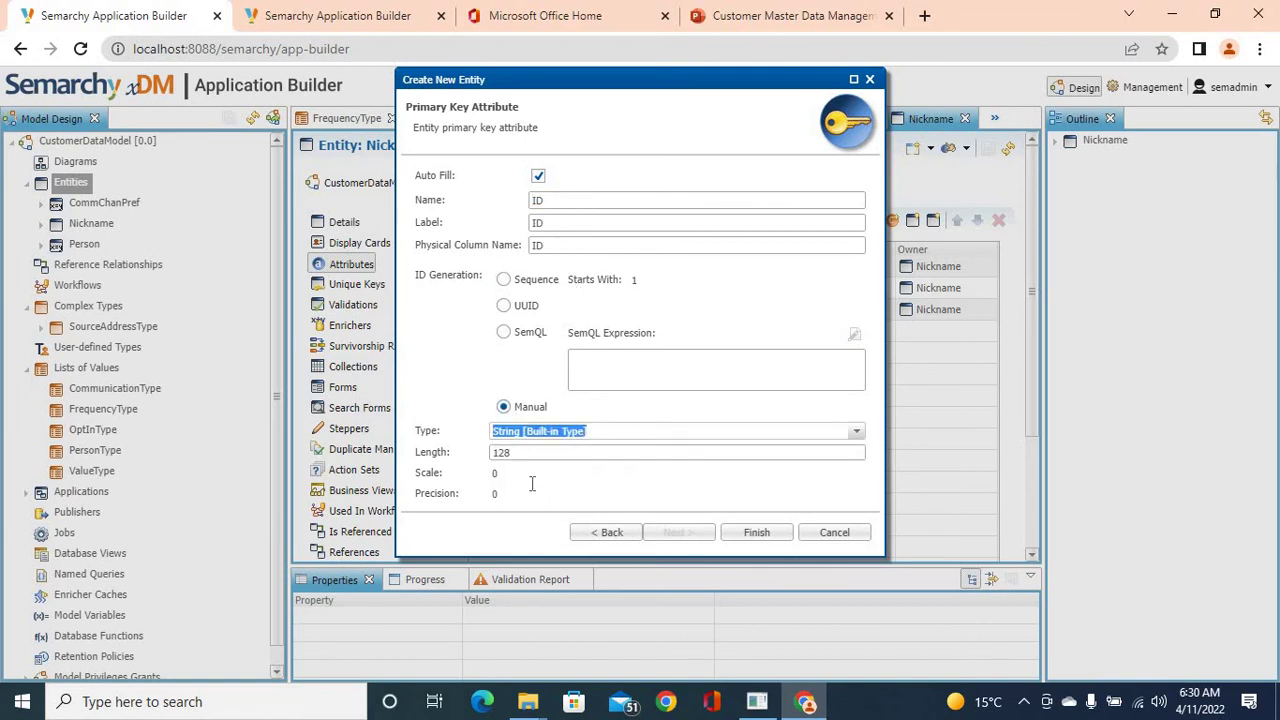
{"action": "left_click", "coordinate": [768, 541]}
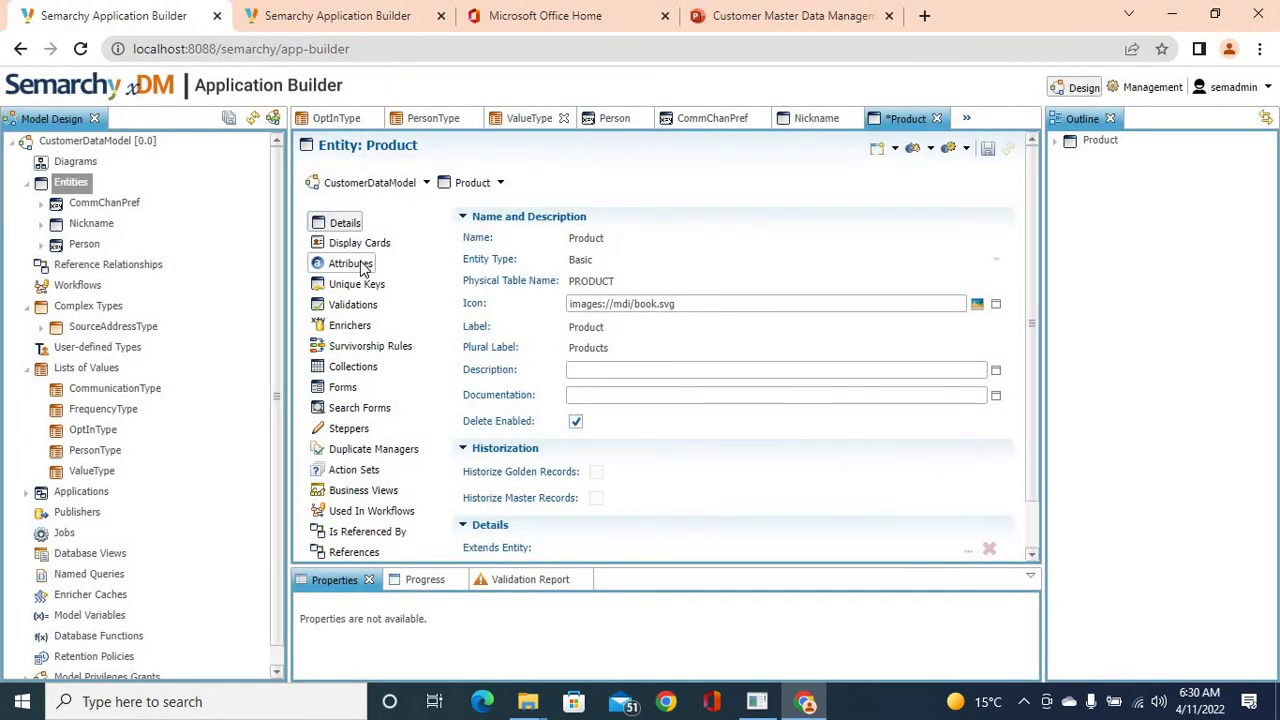
Add a simple attribute ProductName to the Product entity as a built-in String of length 128
{"action": "left_click", "coordinate": [360, 265]}
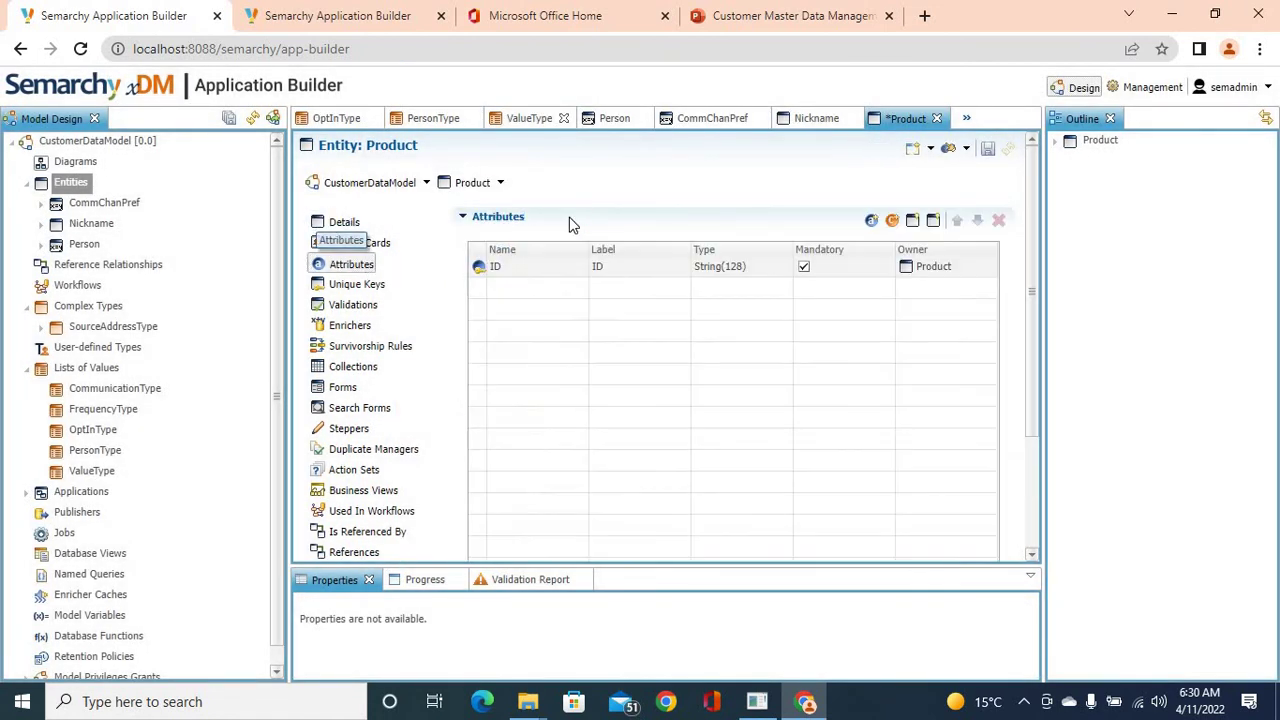
{"action": "left_click", "coordinate": [871, 220]}
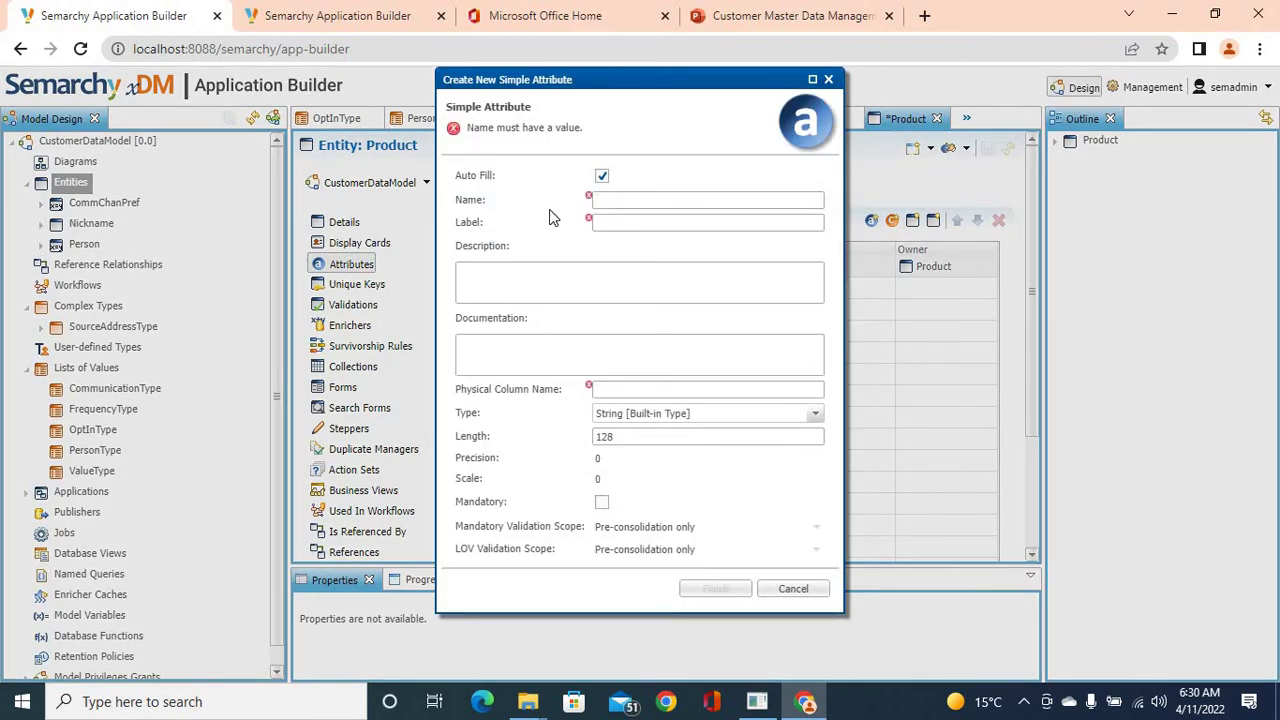
{"action": "type", "text": "ProductN"}
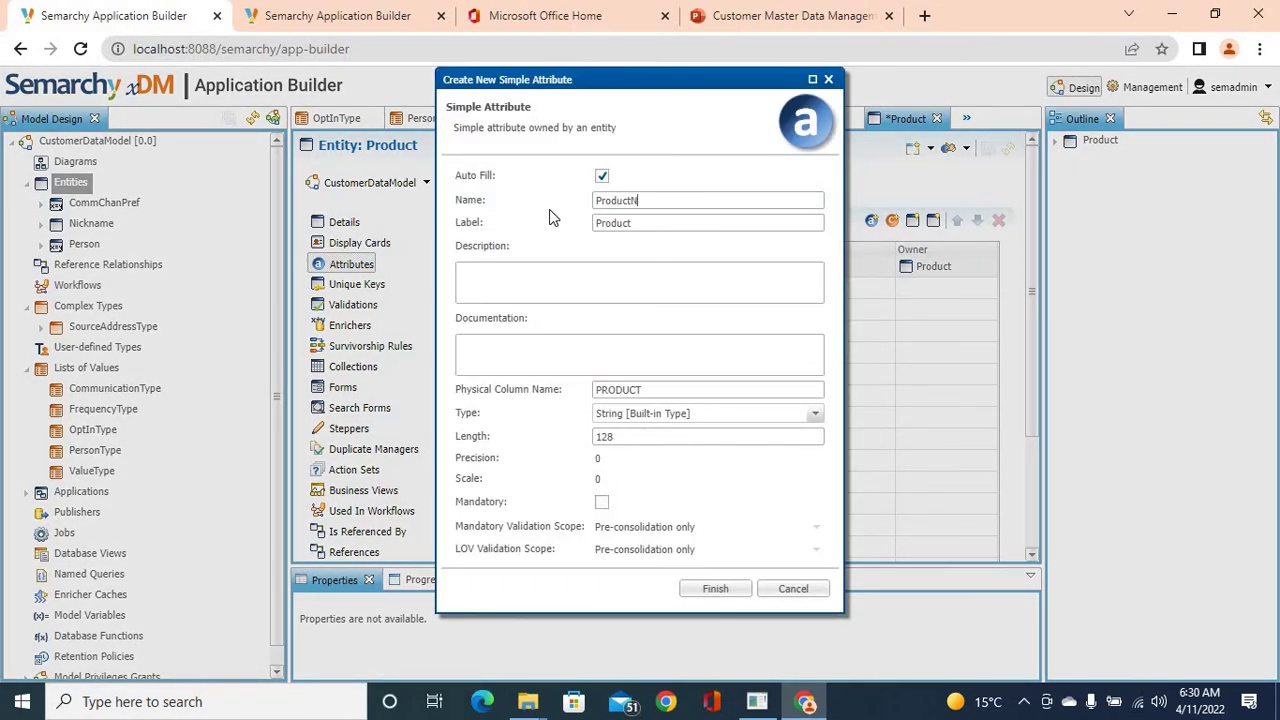
{"action": "type", "text": "ame"}
{"action": "left_click", "coordinate": [715, 589]}
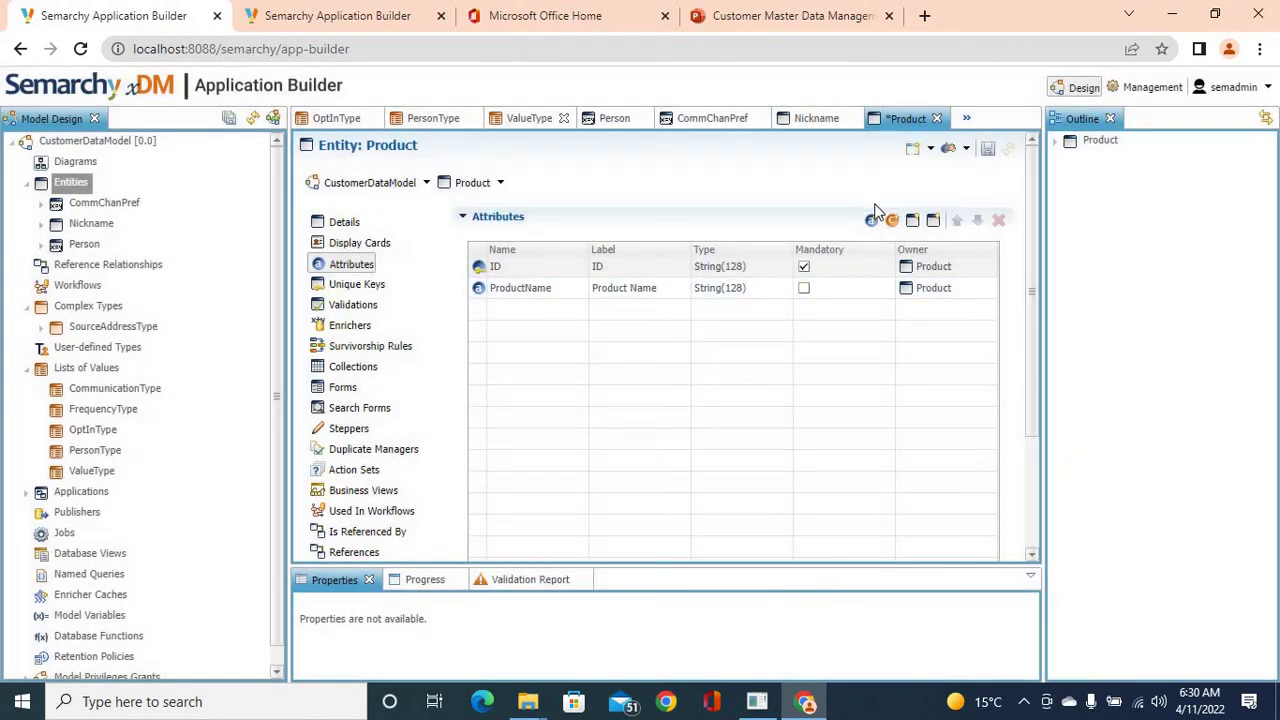
Add a Description attribute to Product as a built-in String with its length set to 4000
{"action": "left_click", "coordinate": [872, 219]}
{"action": "type", "text": "De"}
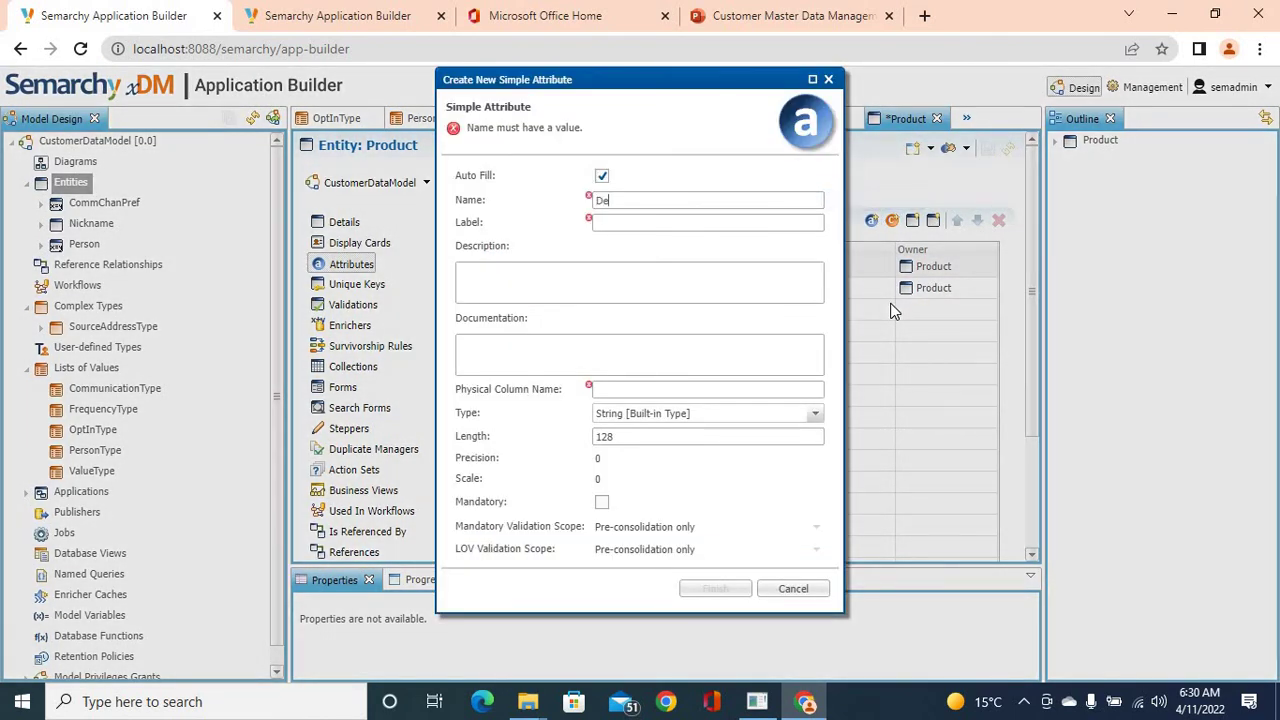
{"action": "type", "text": "scription"}
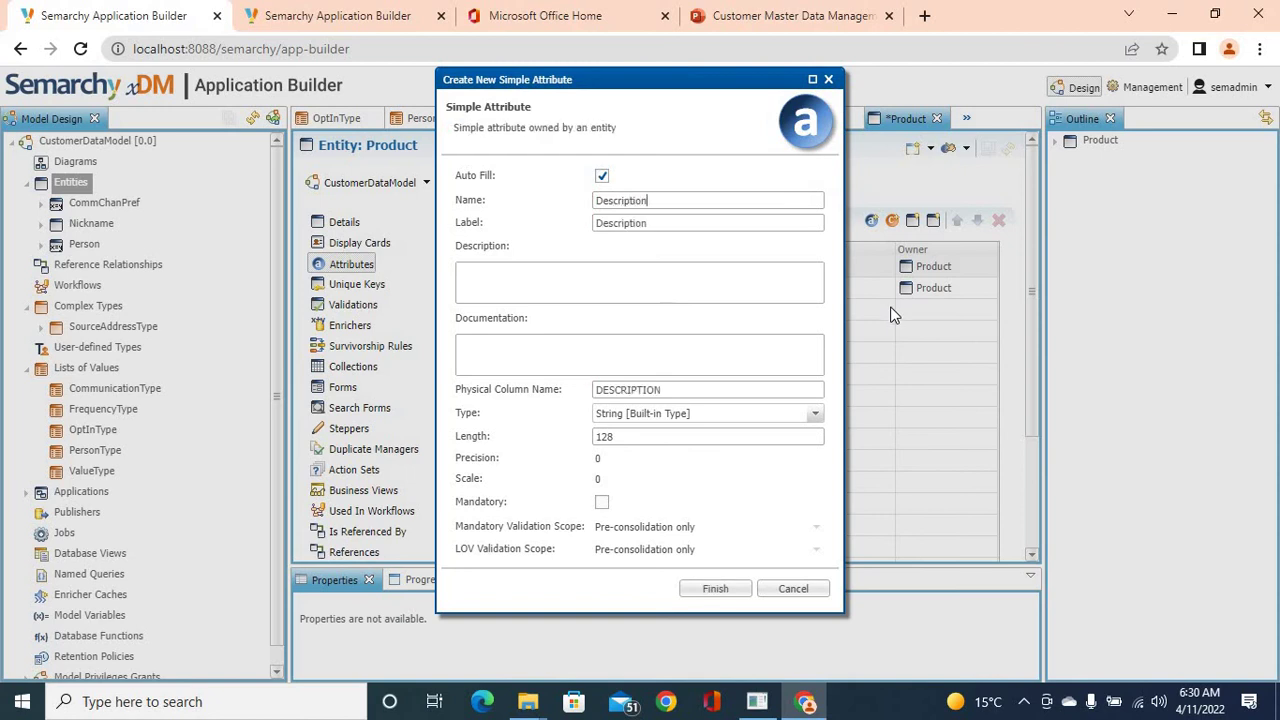
{"action": "left_click_drag", "start_coordinate": [635, 441], "coordinate": [567, 442]}
{"action": "type", "text": "4000"}
{"action": "left_click", "coordinate": [704, 594]}
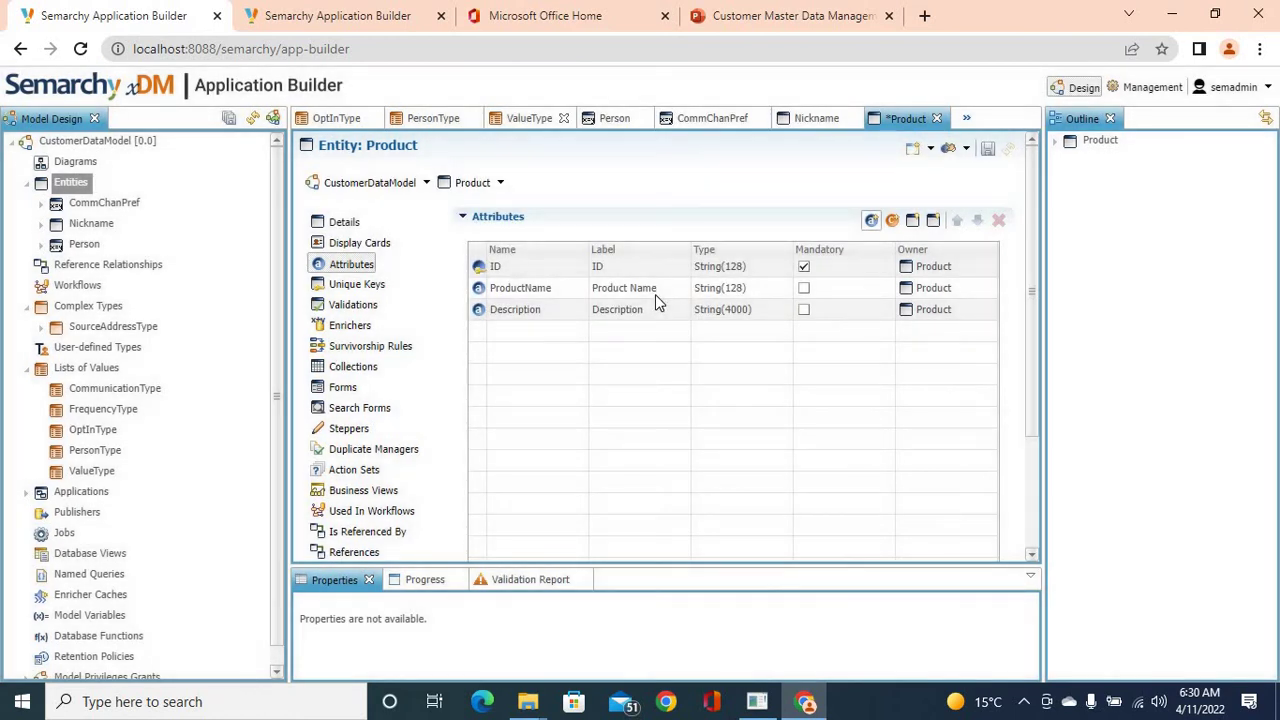
Add Origin and SalesUnit attributes to Product, each as a built-in String of length 128
{"action": "left_click", "coordinate": [873, 221]}
{"action": "type", "text": "Ori"}
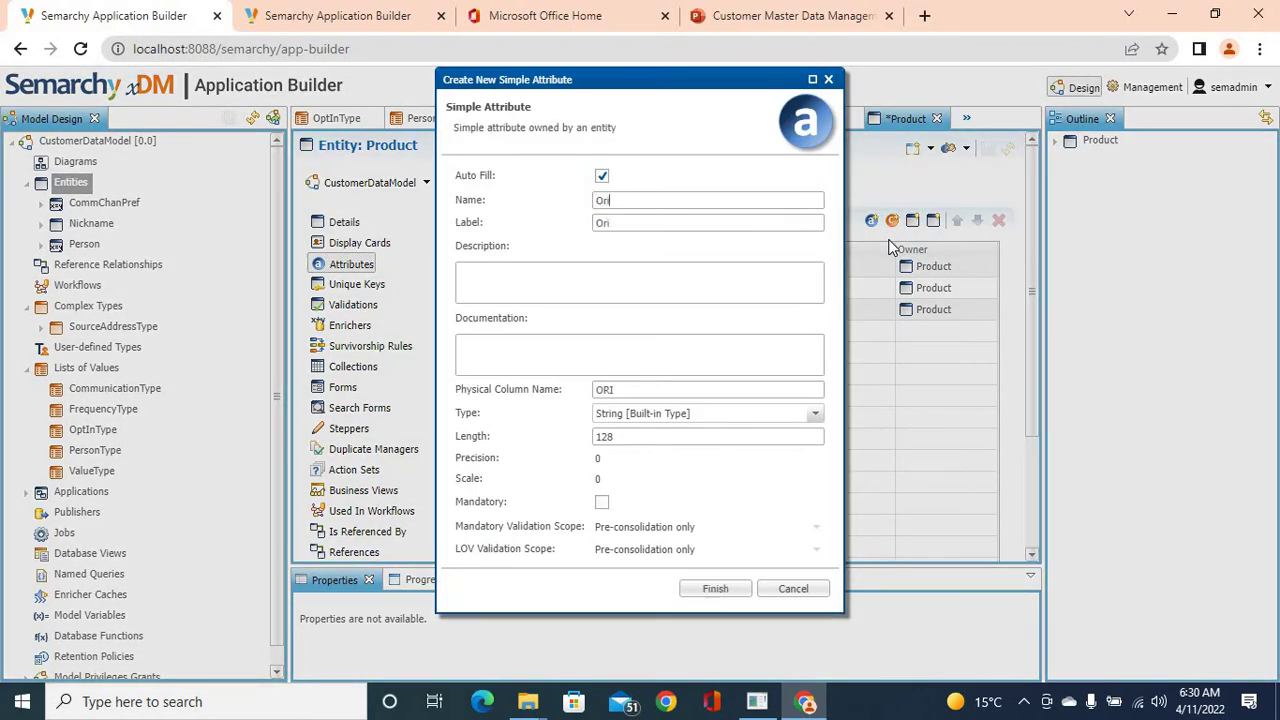
{"action": "type", "text": "gin"}
{"action": "left_click", "coordinate": [701, 592]}
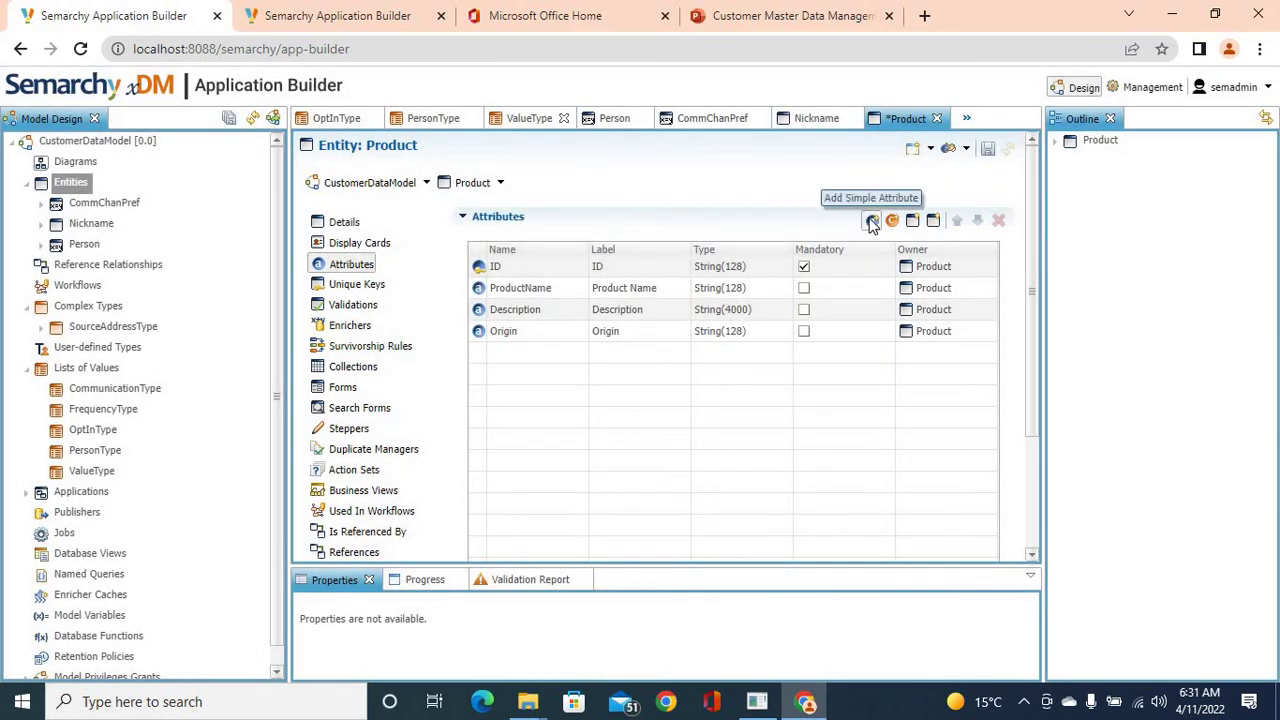
{"action": "left_click", "coordinate": [871, 221]}
{"action": "type", "text": "SalesUnit"}
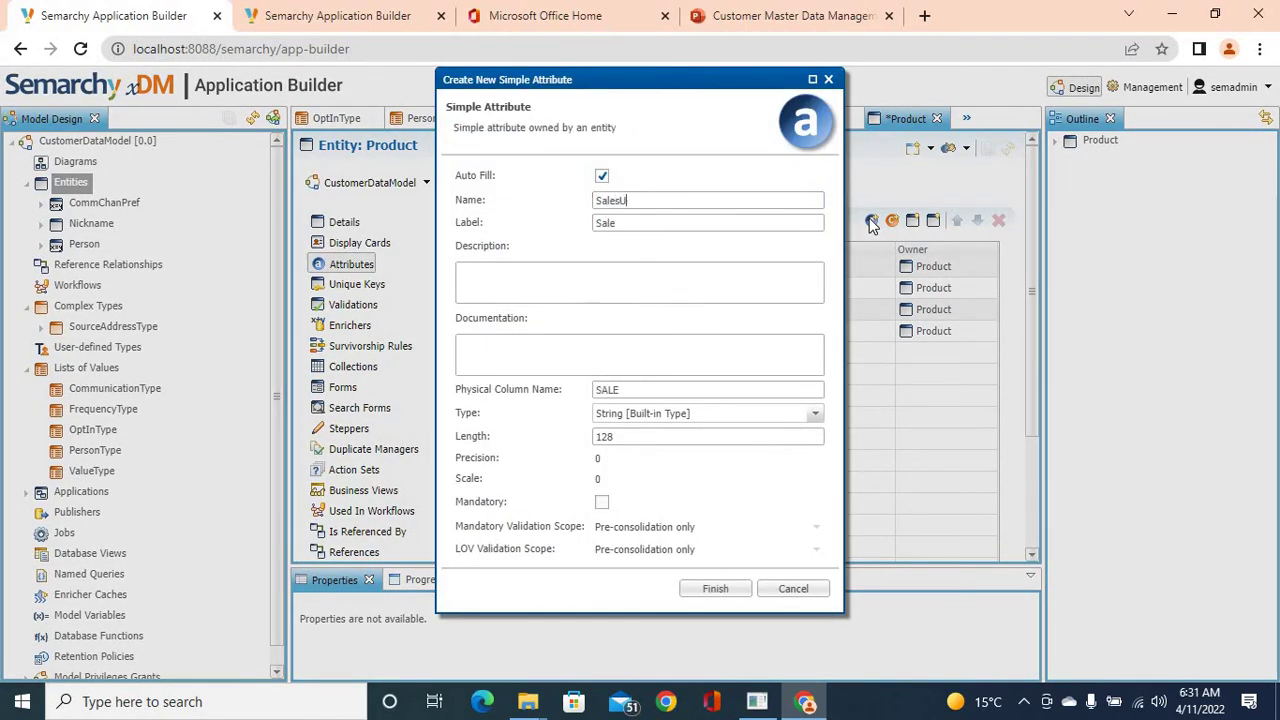
{"action": "left_click", "coordinate": [716, 589]}
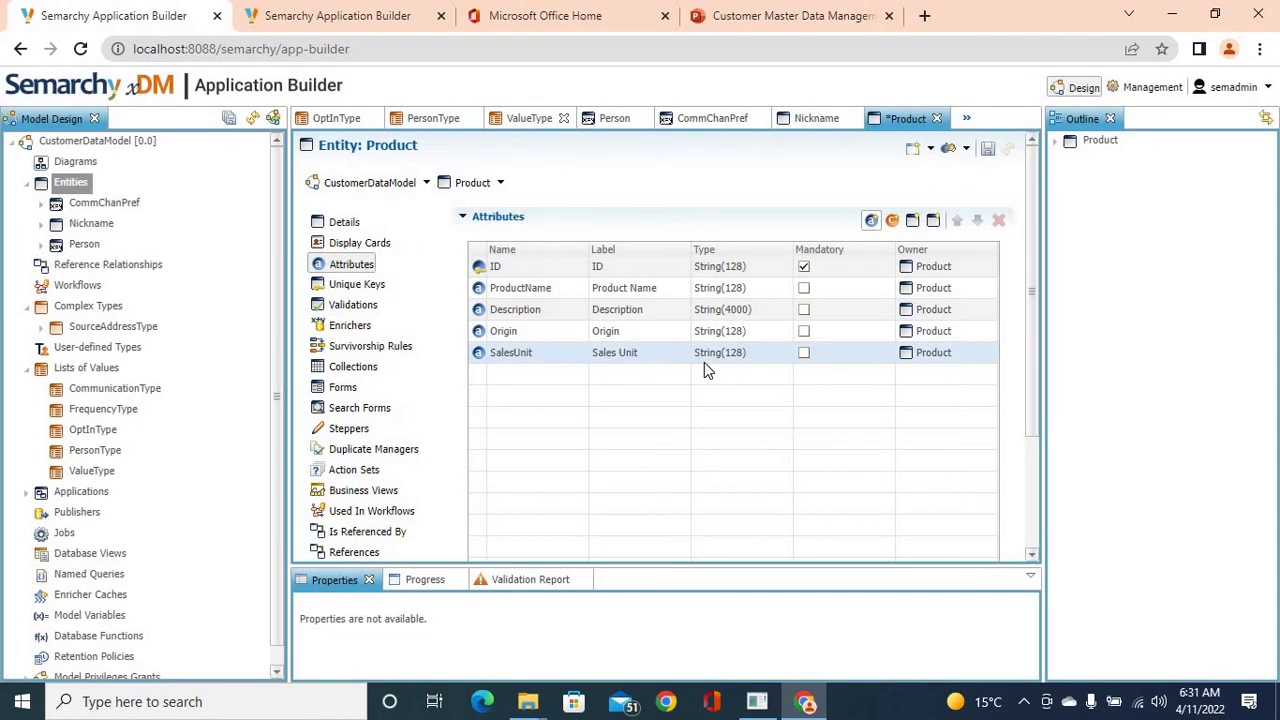
Add a Price attribute to Product as a built-in Decimal with precision 20 and scale 2, and save the entity
{"action": "left_click", "coordinate": [871, 220]}
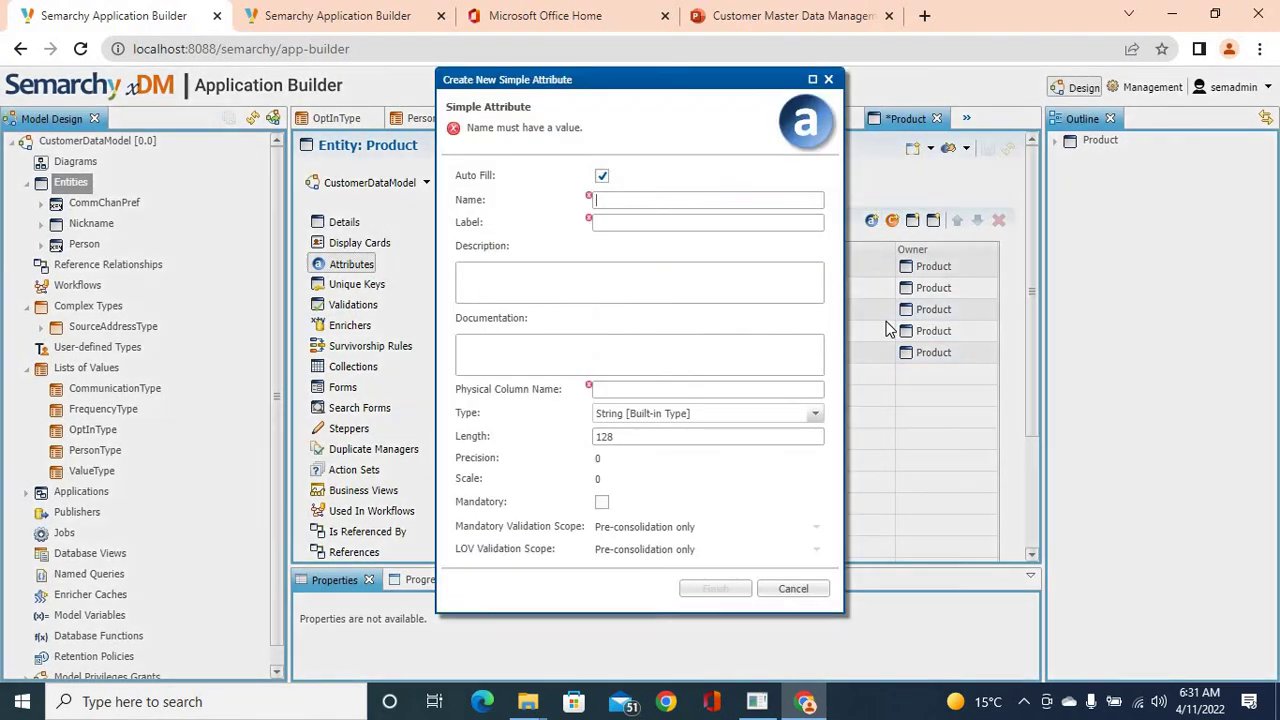
{"action": "type", "text": "Price"}
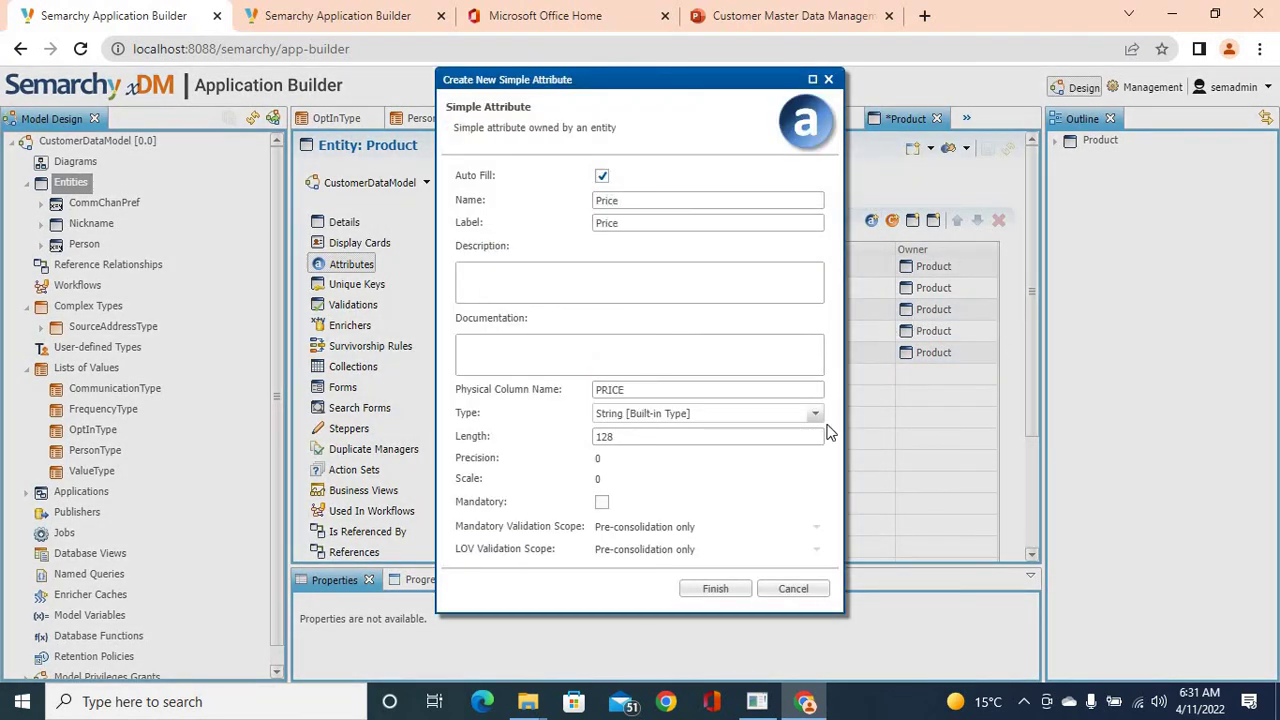
{"action": "left_click", "coordinate": [816, 414]}
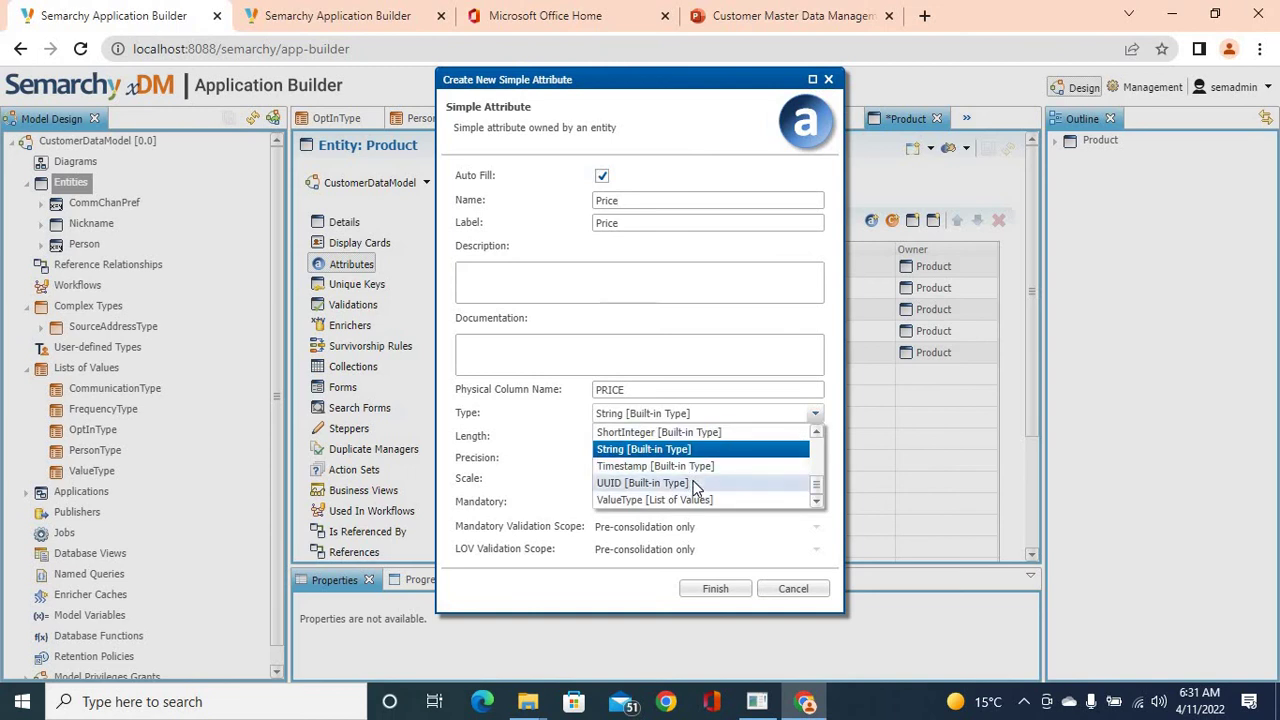
{"action": "scroll", "coordinate": [694, 485], "scroll_direction": "up", "scroll_amount": 2}
{"action": "left_click", "coordinate": [651, 449]}
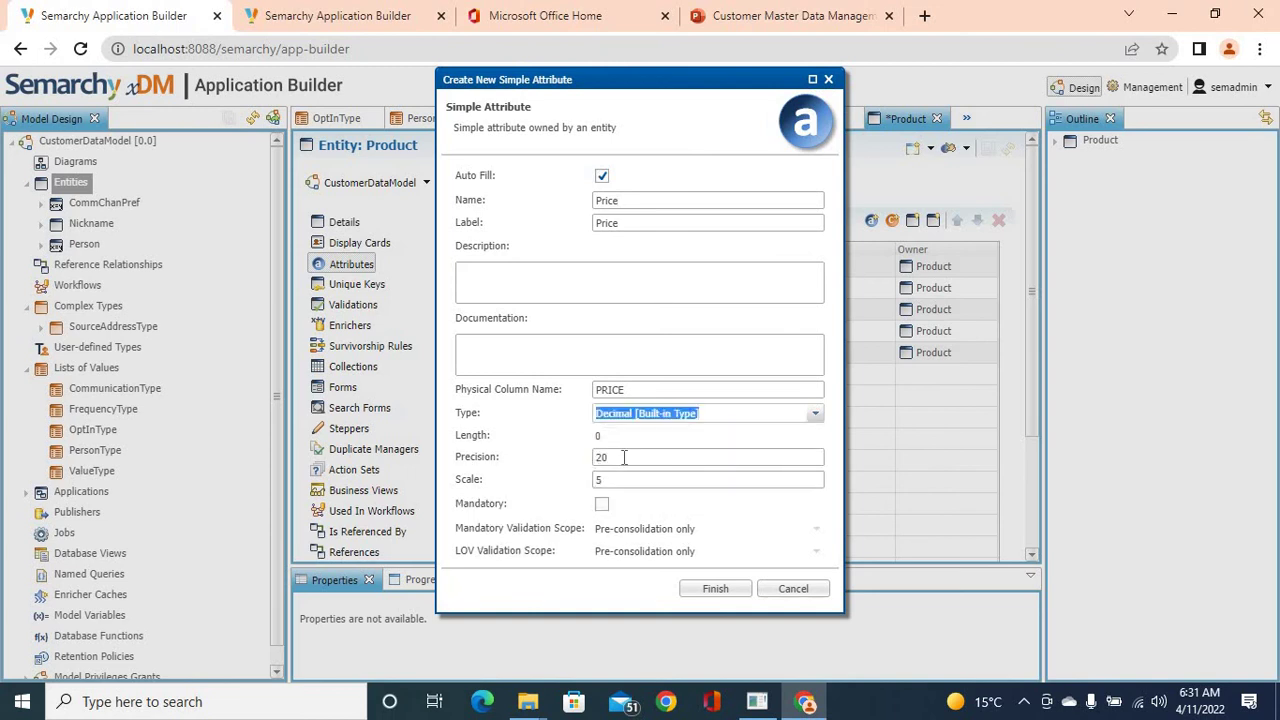
{"action": "double_click", "coordinate": [598, 479]}
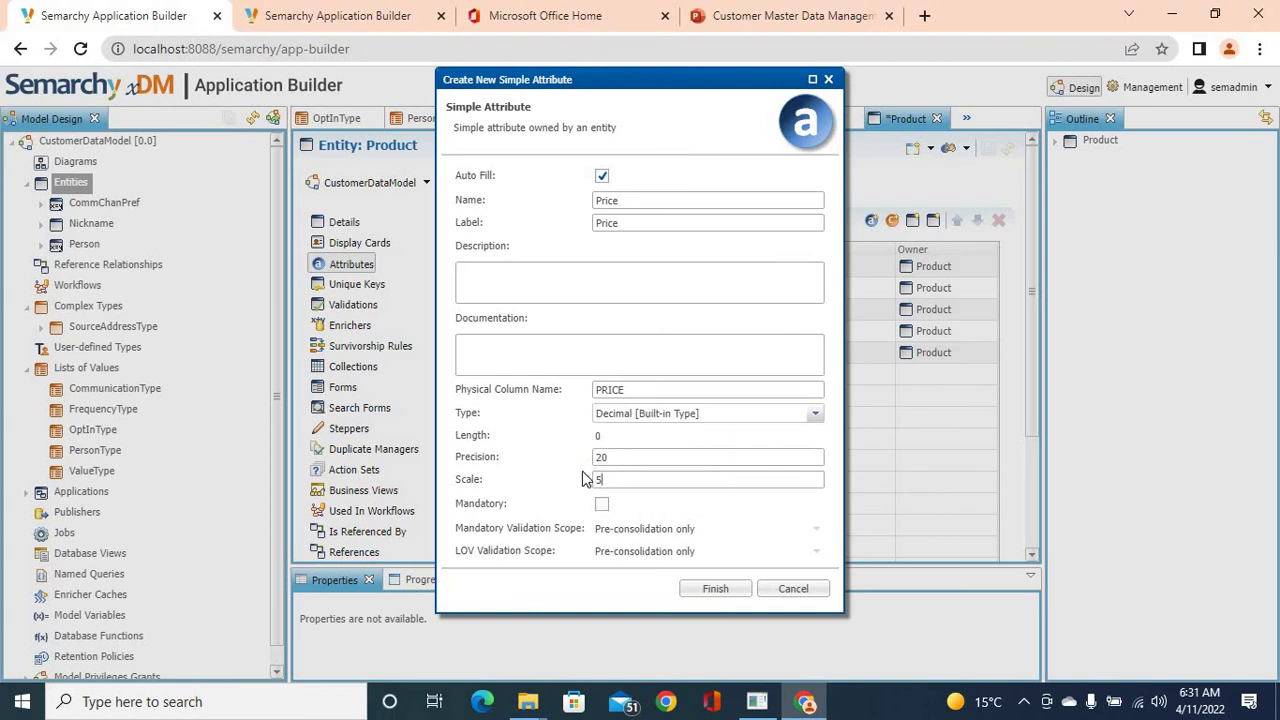
{"action": "type", "text": "2"}
{"action": "left_click", "coordinate": [708, 590]}
{"action": "key", "text": "ctrl+s"}
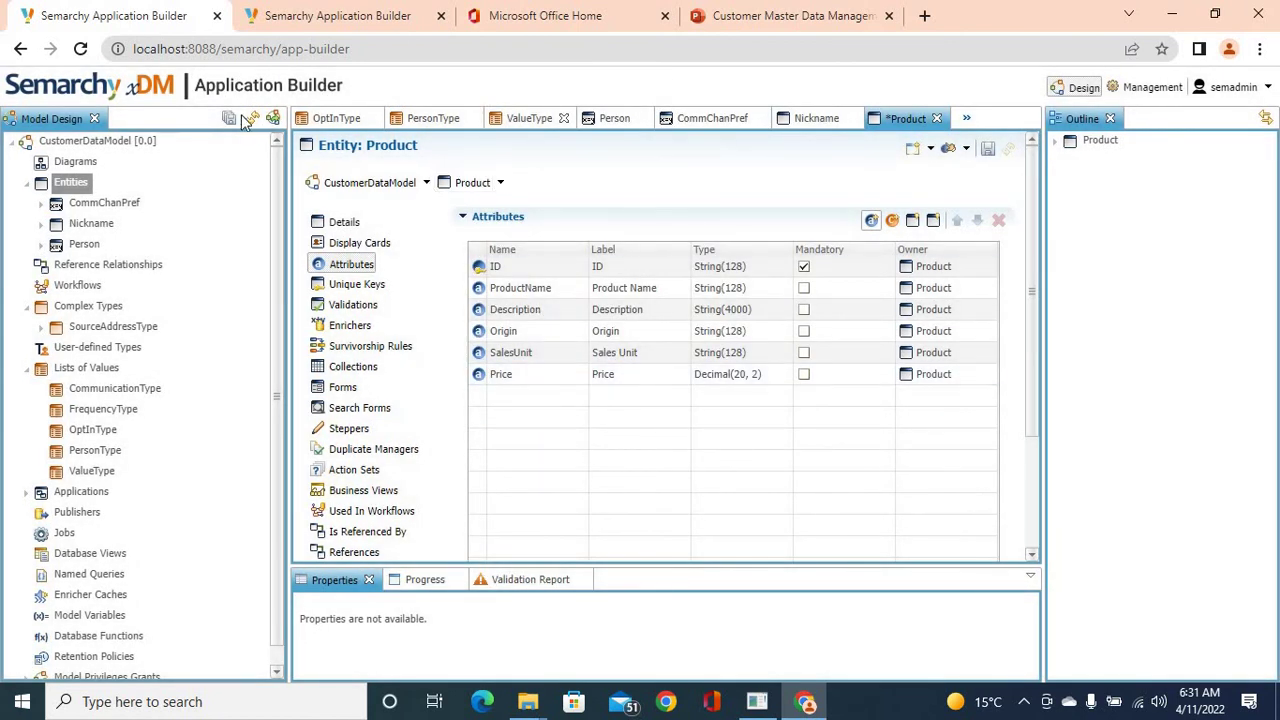
Start a new Basic entity named PersonProduct, checking its name on the Data Model slide, and proceed to its primary key settings
{"action": "right_click", "coordinate": [73, 187]}
{"action": "left_click", "coordinate": [110, 191]}
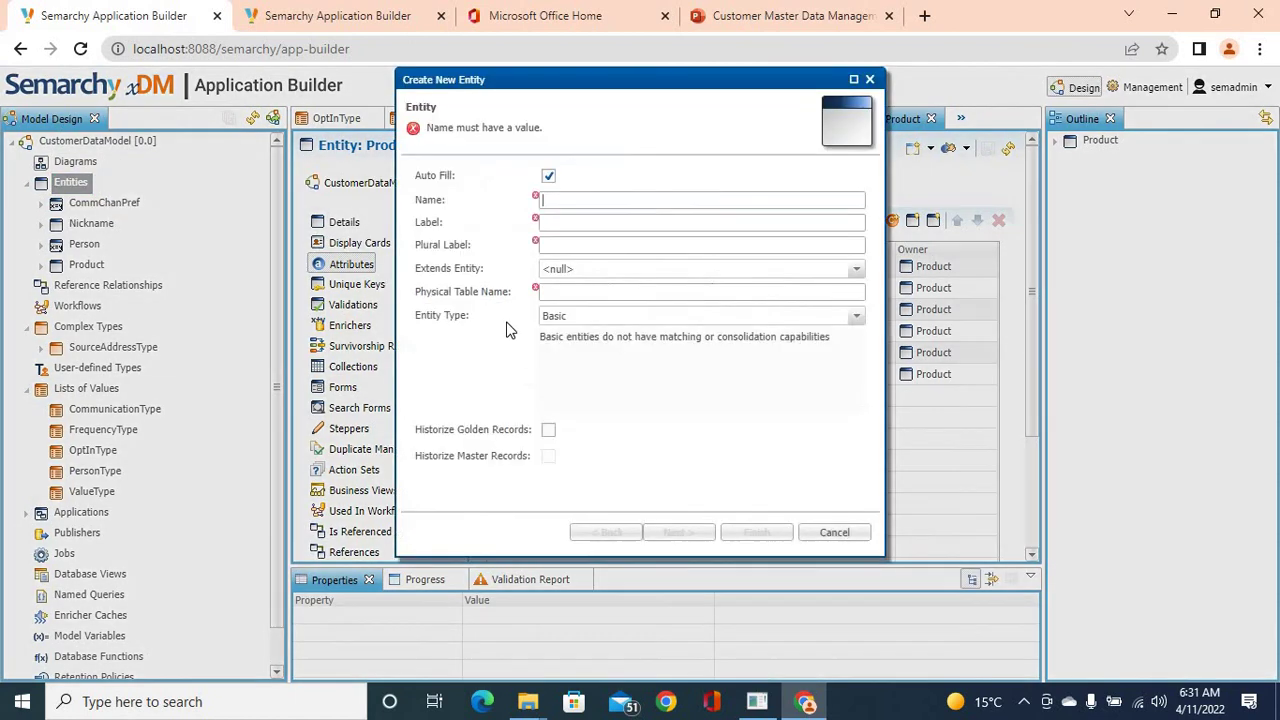
{"action": "left_click", "coordinate": [858, 15]}
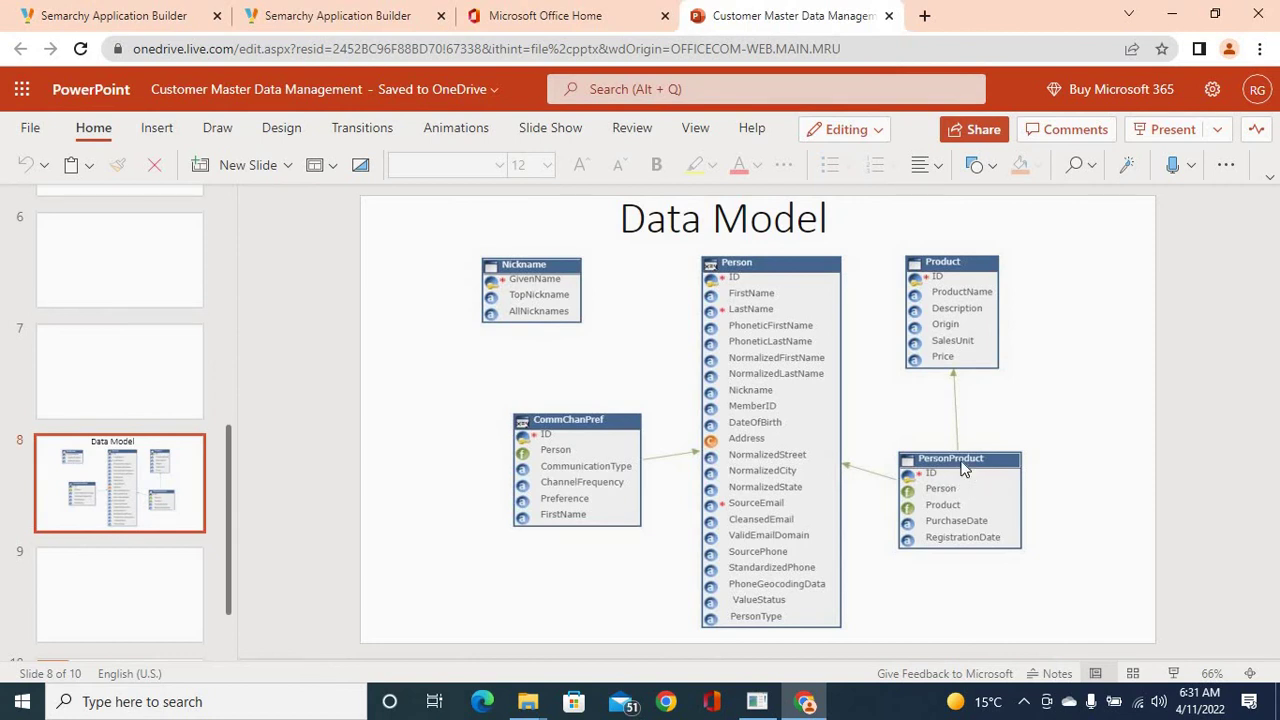
{"action": "left_click", "coordinate": [150, 15]}
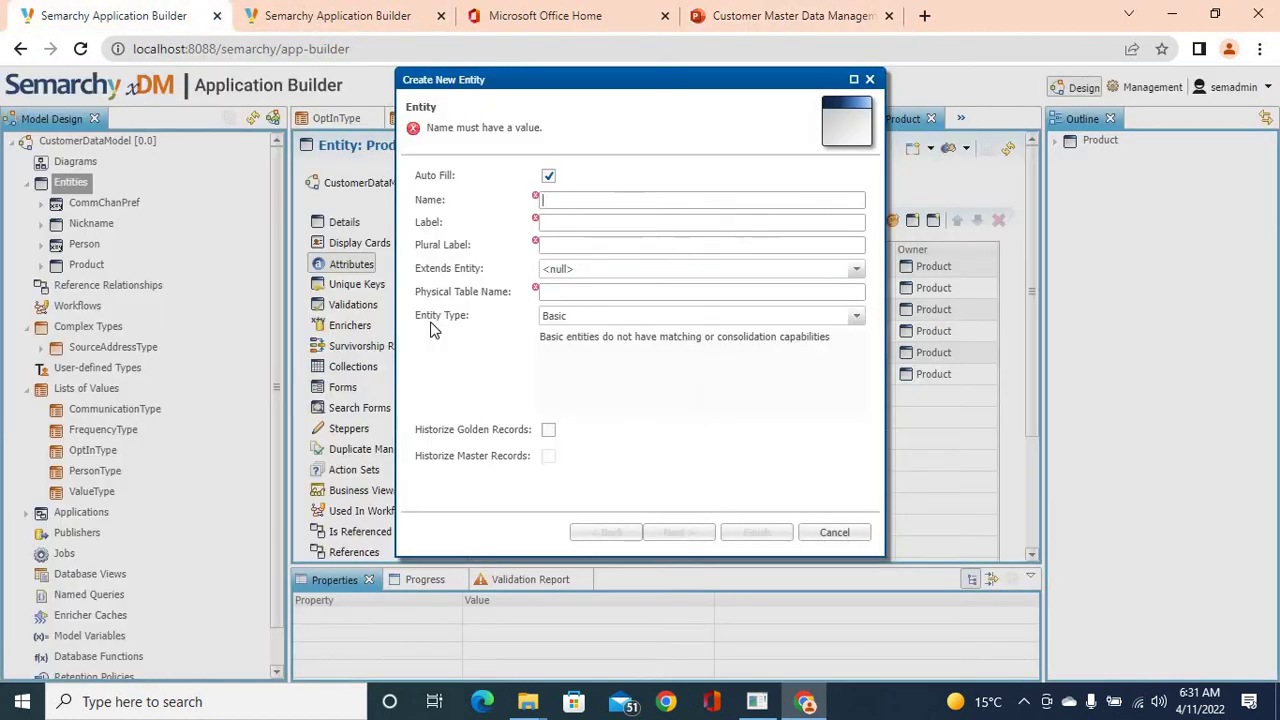
{"action": "type", "text": "PersonProduct"}
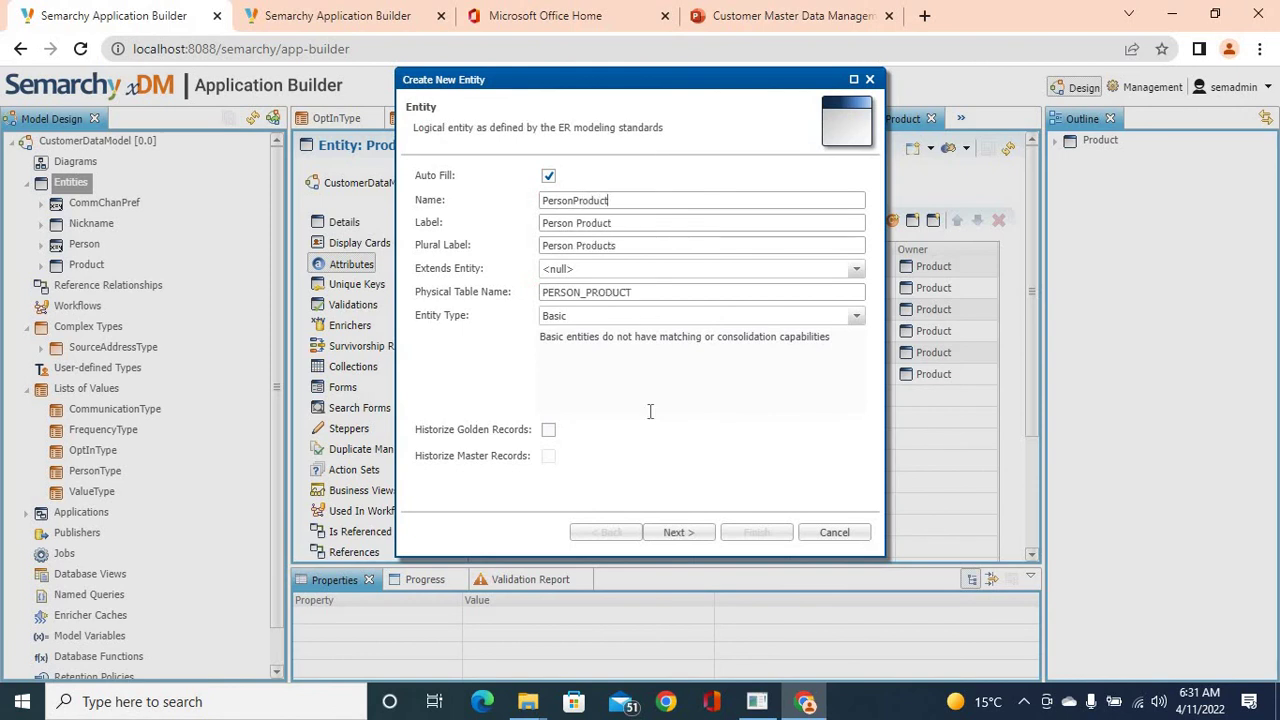
{"action": "left_click", "coordinate": [678, 534]}
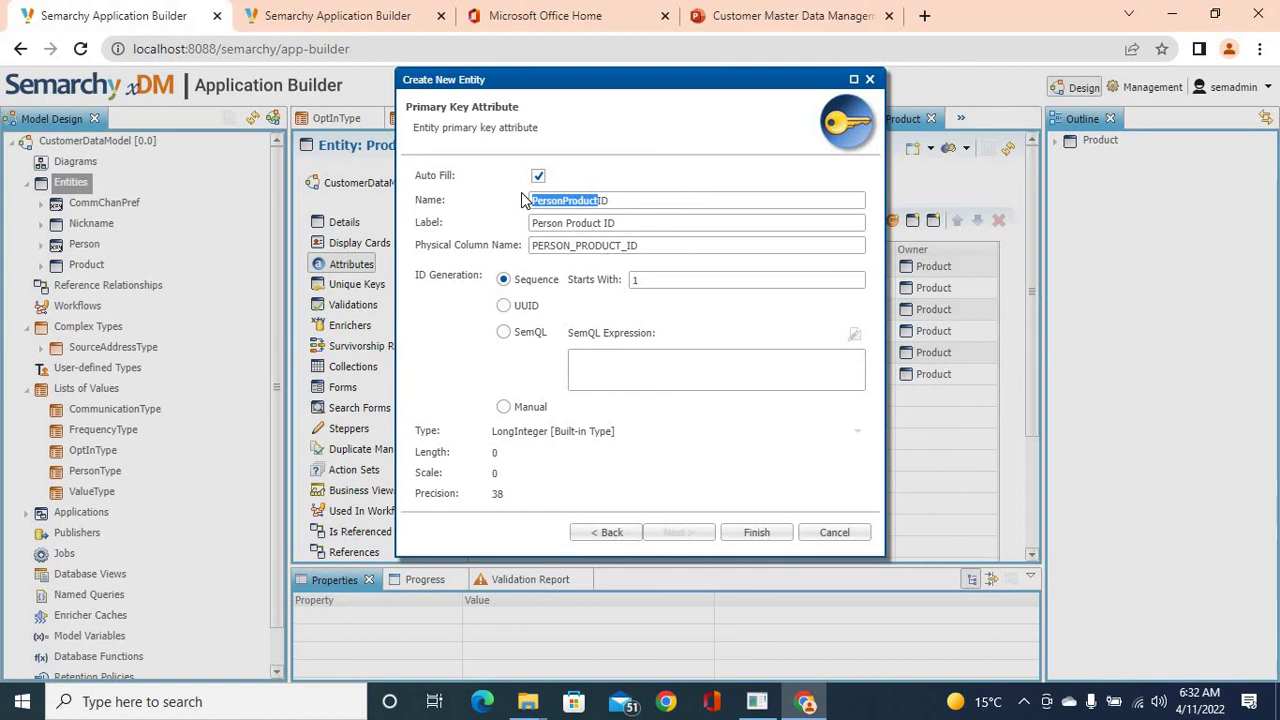
Name PersonProduct's primary key ID, with Manual ID generation and built-in String type of length 128, and create the entity
{"action": "key", "text": "BackSpace"}
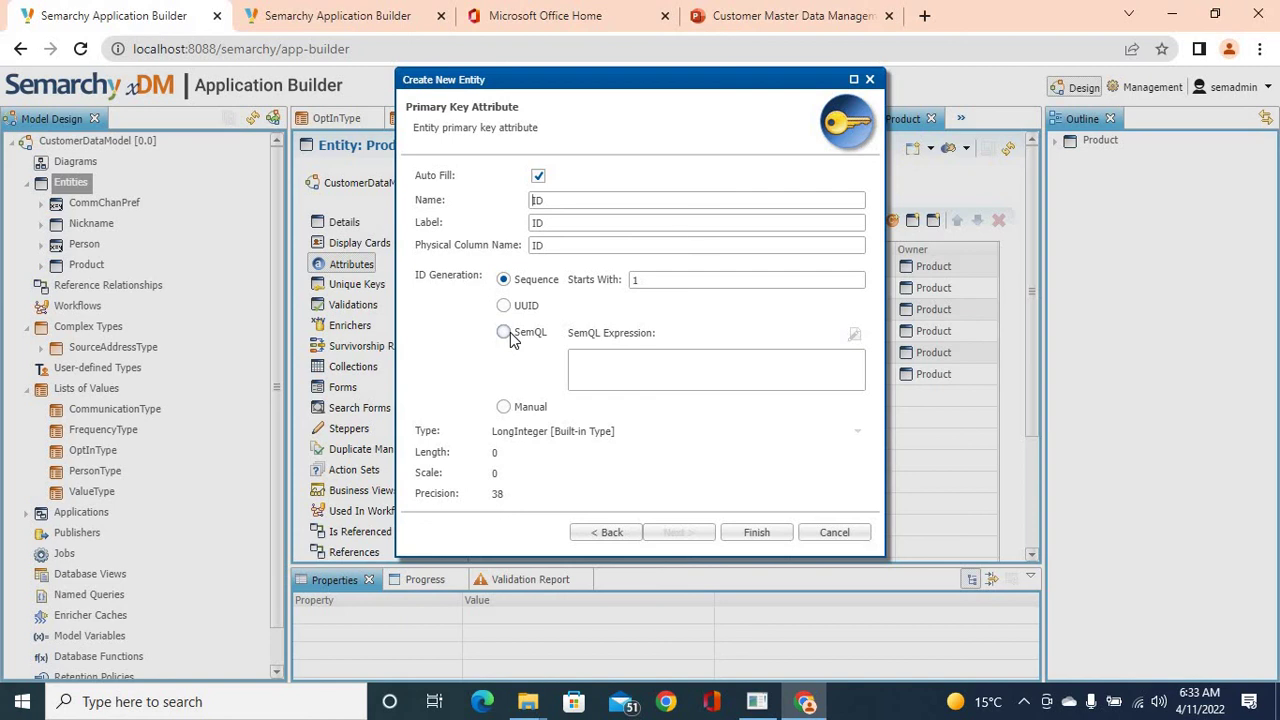
{"action": "left_click", "coordinate": [505, 407]}
{"action": "left_click", "coordinate": [518, 431]}
{"action": "left_click", "coordinate": [530, 480]}
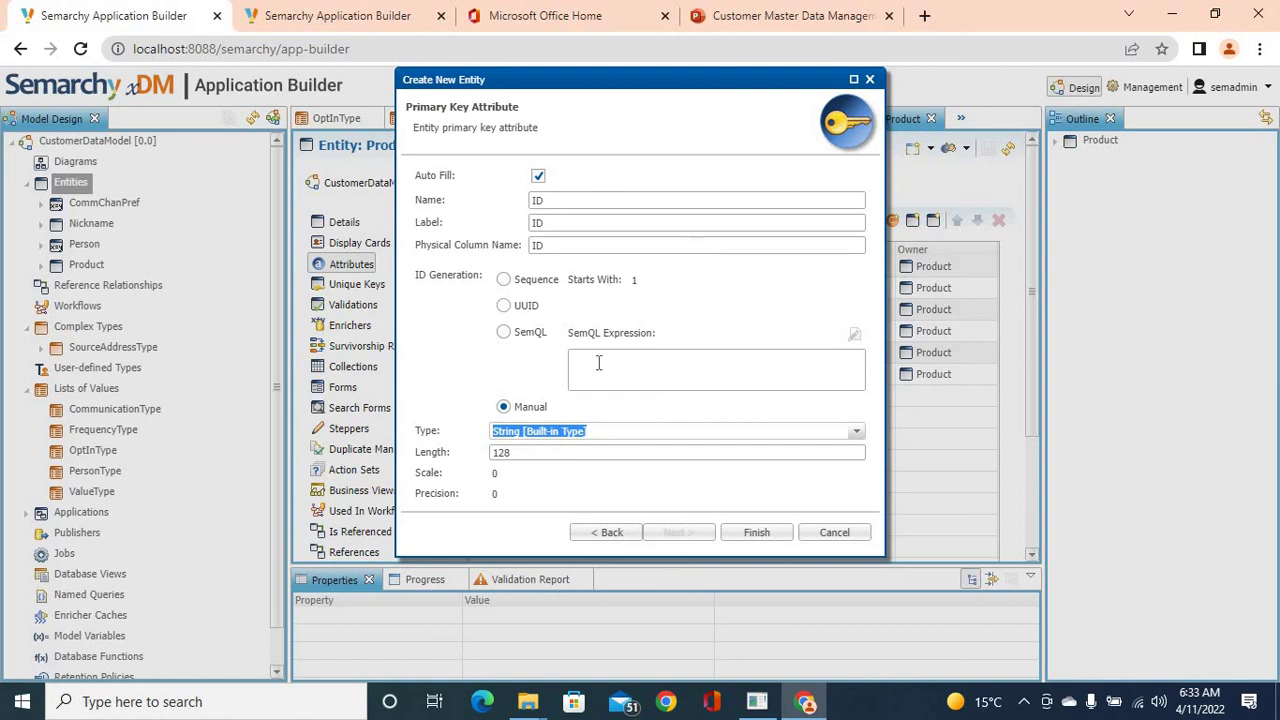
{"action": "left_click", "coordinate": [751, 539]}
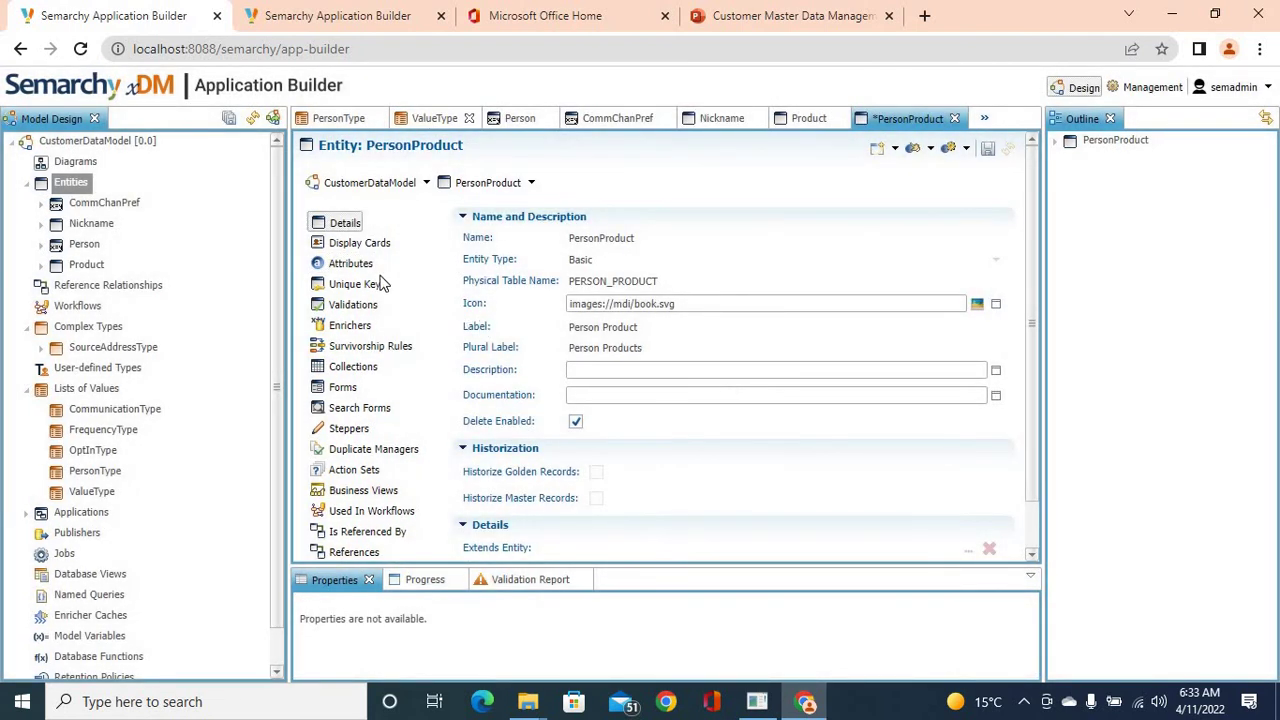
Add a simple attribute PurchaseDate to the PersonProduct entity with the built-in Date type
{"action": "left_click", "coordinate": [362, 265]}
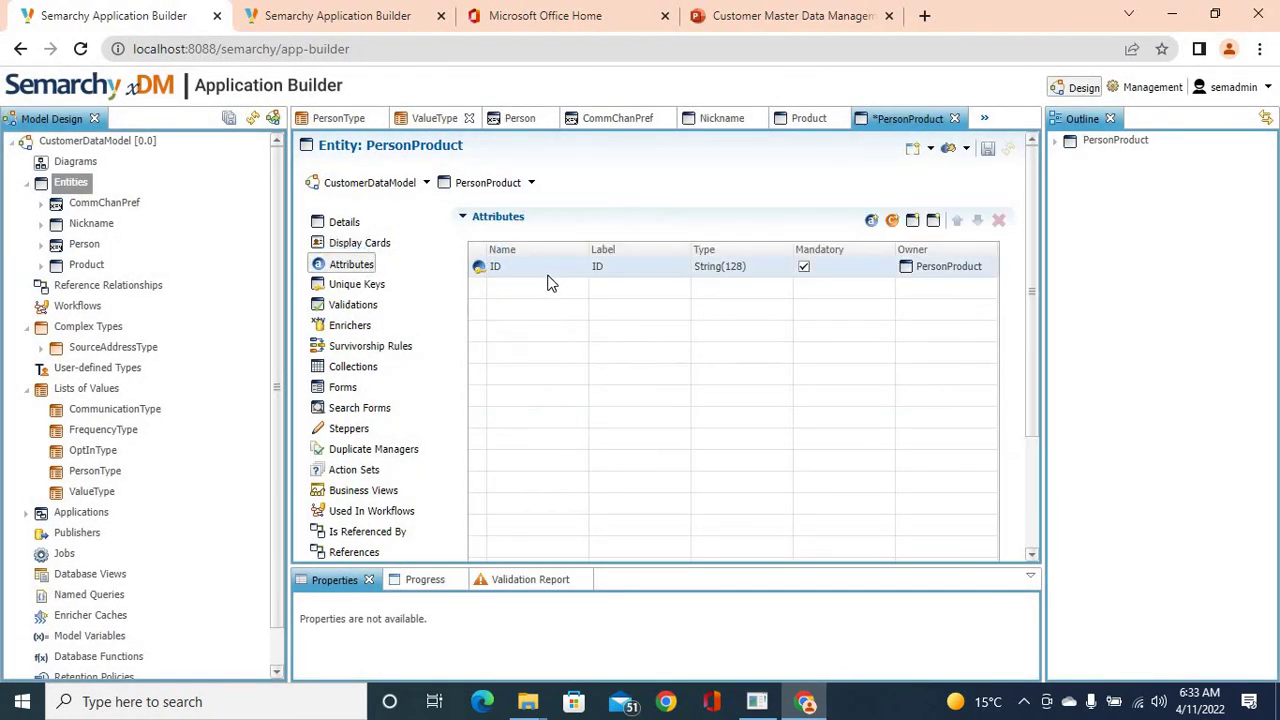
{"action": "left_click", "coordinate": [871, 219]}
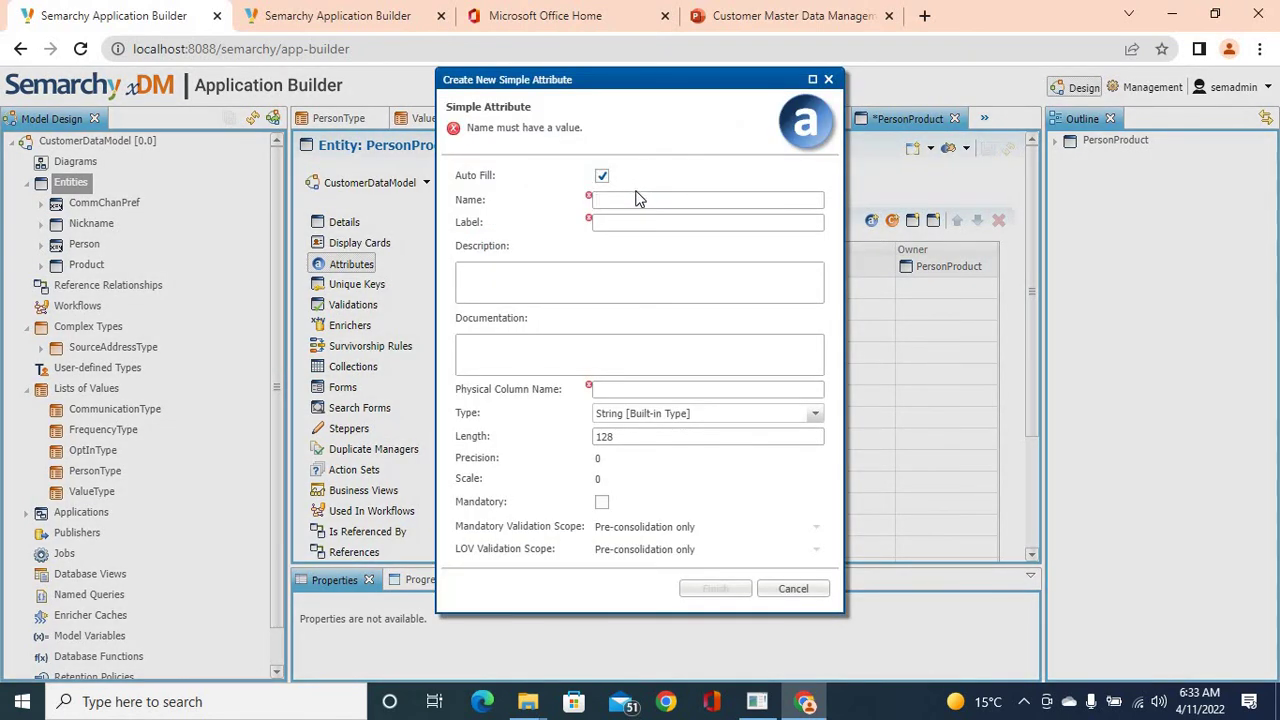
{"action": "type", "text": "Pur"}
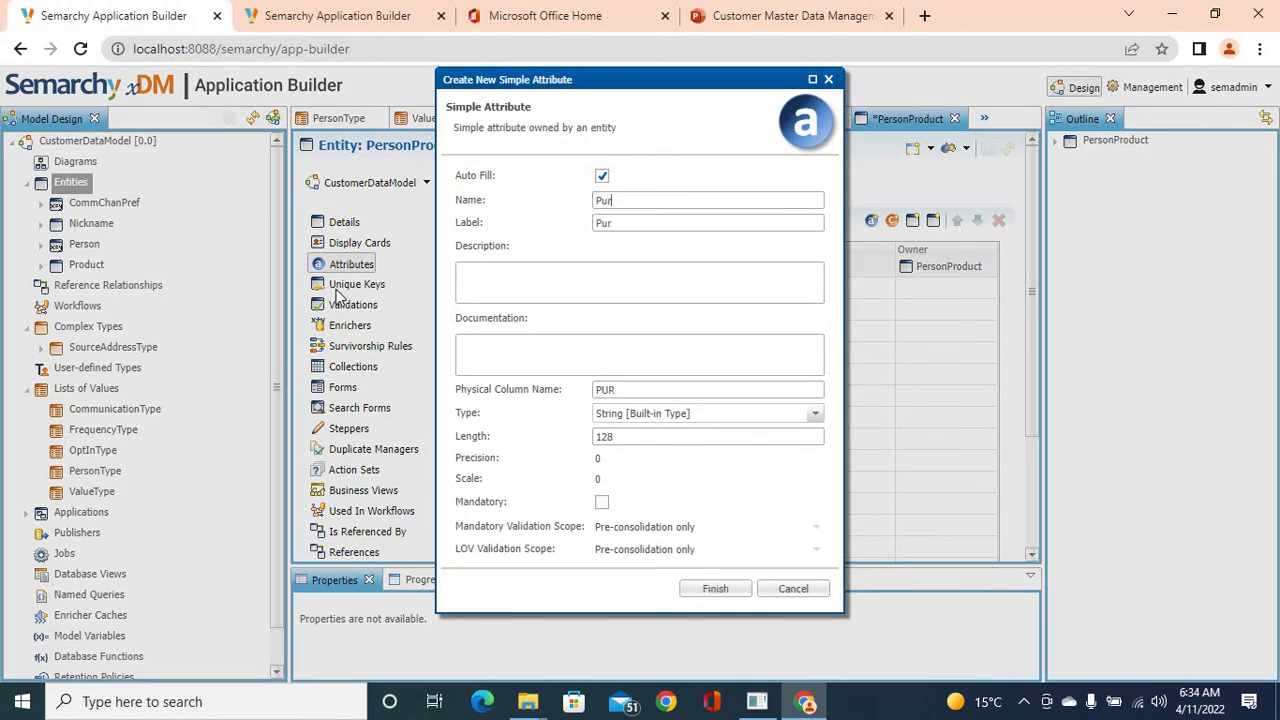
{"action": "type", "text": "chaseDate"}
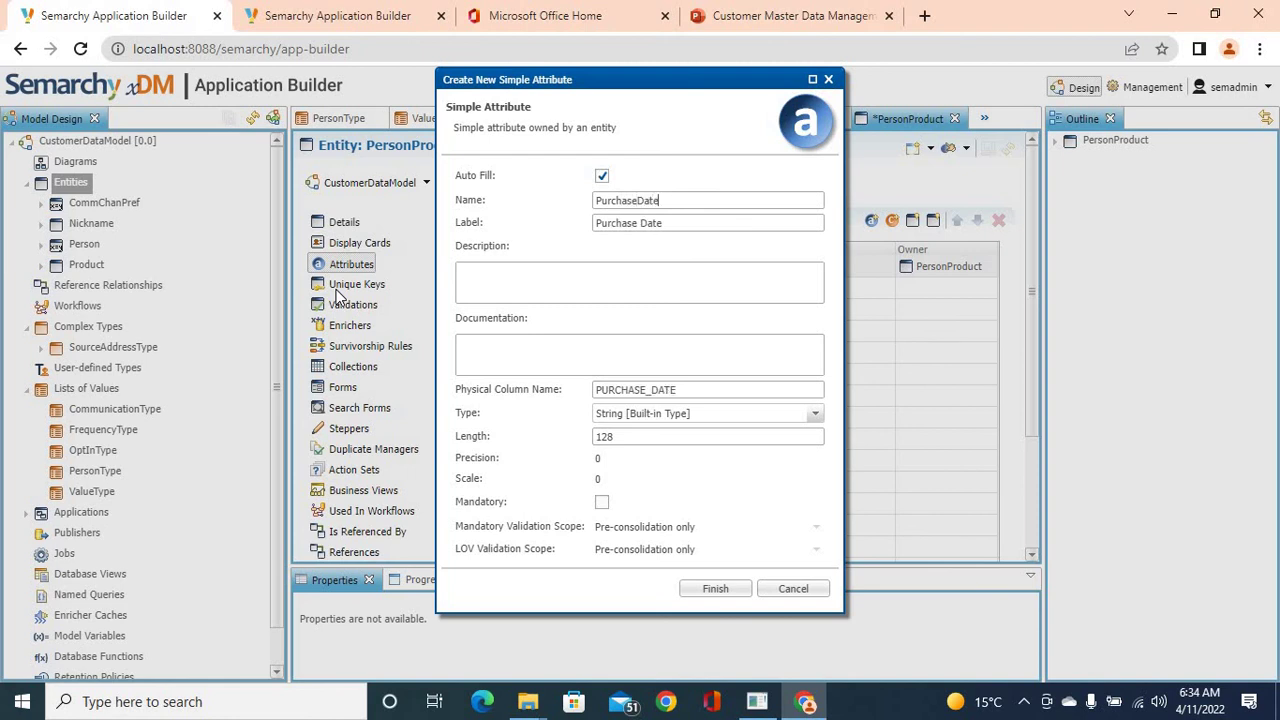
{"action": "left_click", "coordinate": [815, 414]}
{"action": "scroll", "coordinate": [671, 476], "scroll_direction": "up", "scroll_amount": 3}
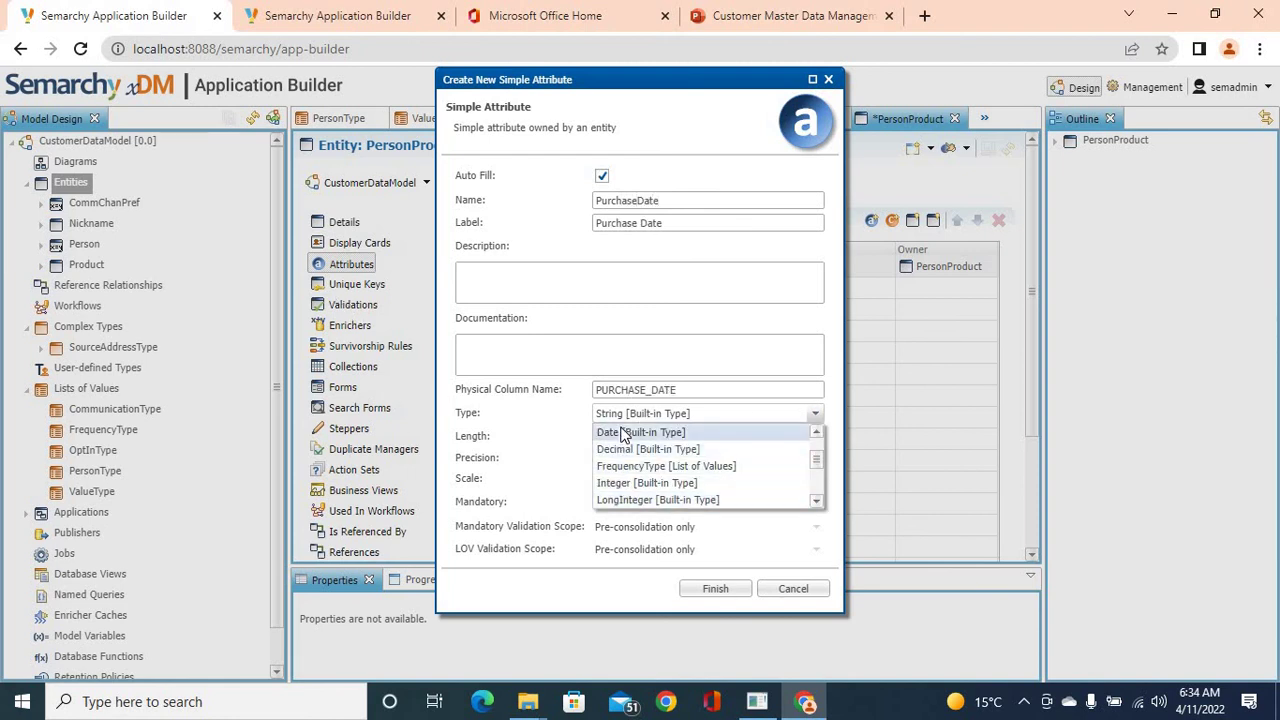
{"action": "left_click", "coordinate": [615, 433]}
{"action": "left_click", "coordinate": [715, 589]}
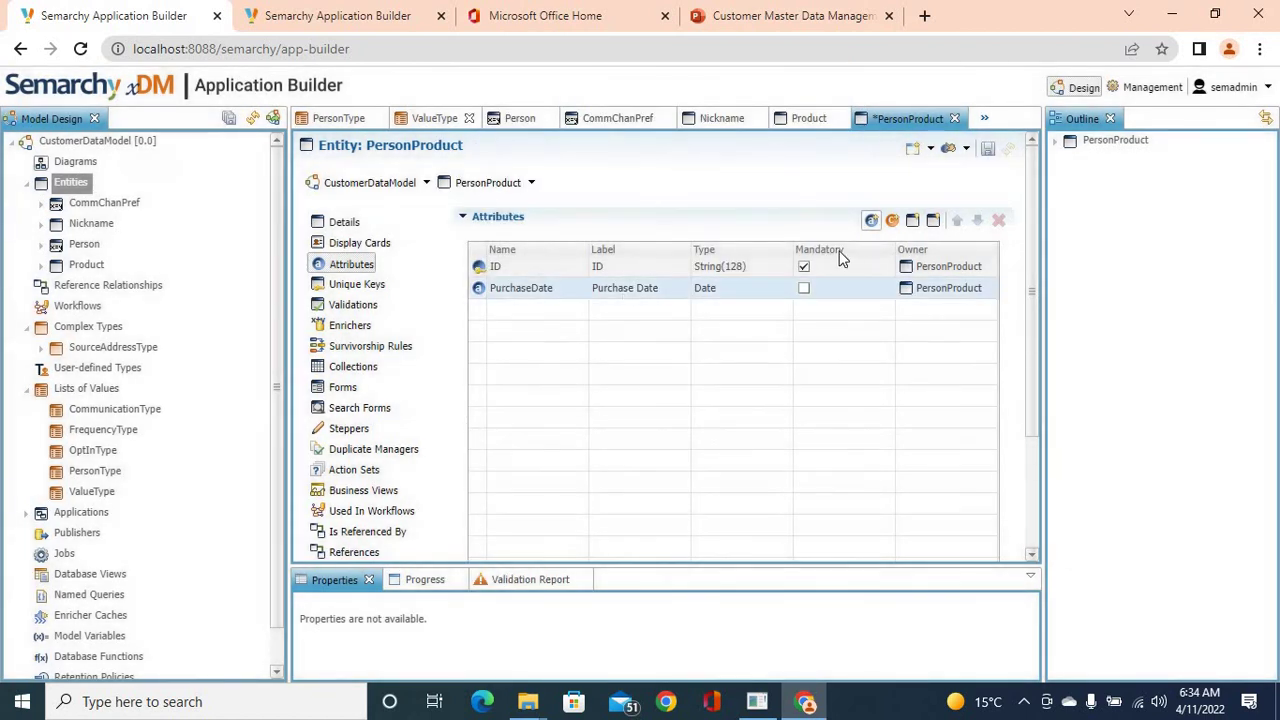
Add a RegistrationDate attribute to PersonProduct with the built-in Date type, and save the entity
{"action": "left_click", "coordinate": [872, 222]}
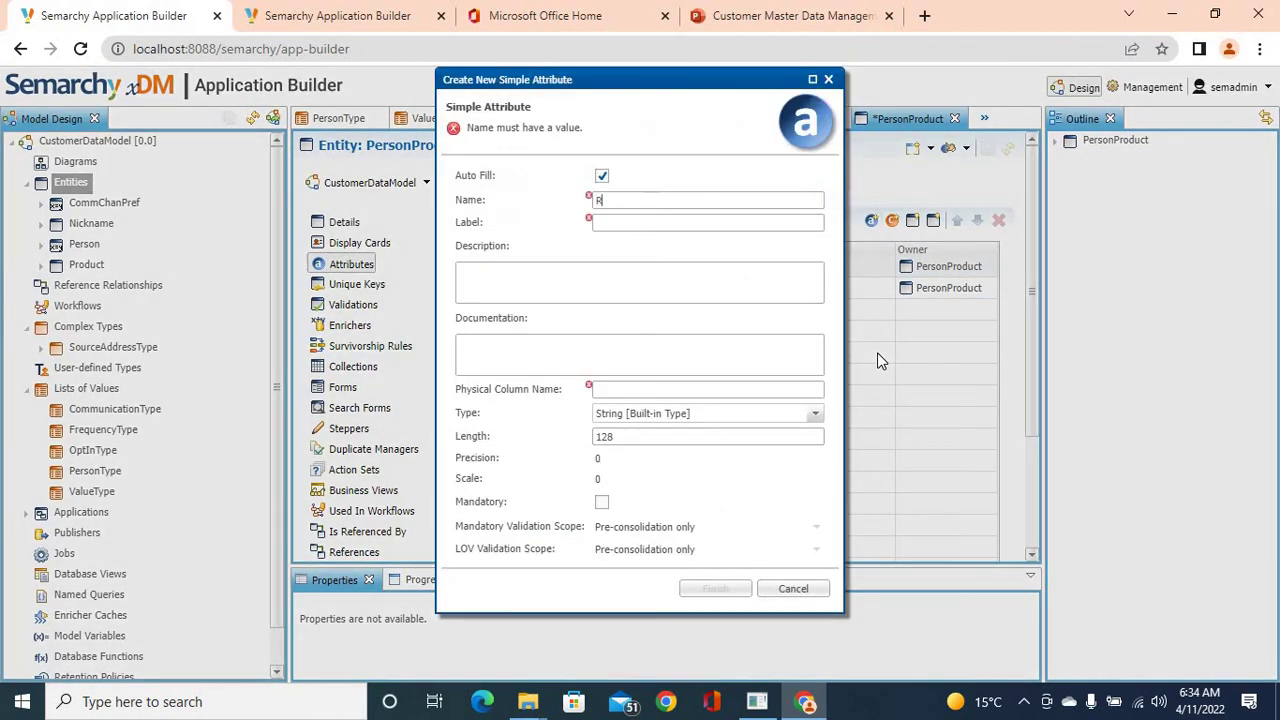
{"action": "type", "text": "Registration"}
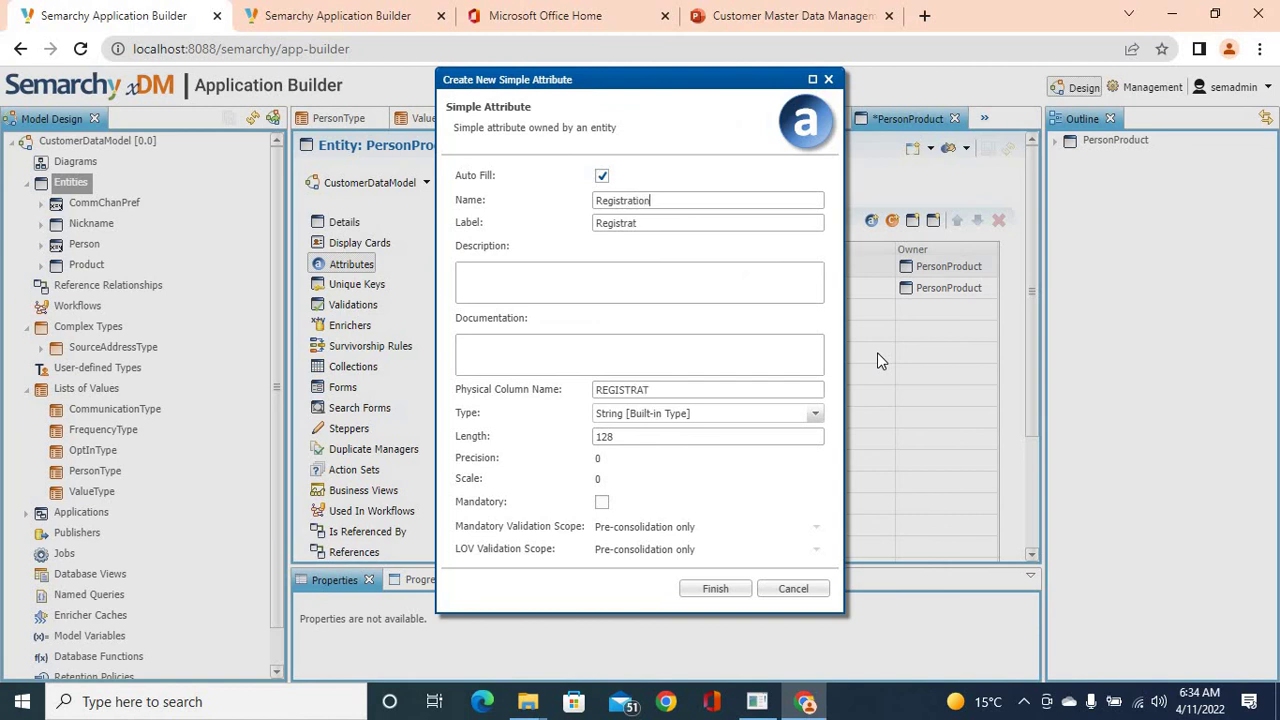
{"action": "type", "text": "Date"}
{"action": "left_click", "coordinate": [815, 414]}
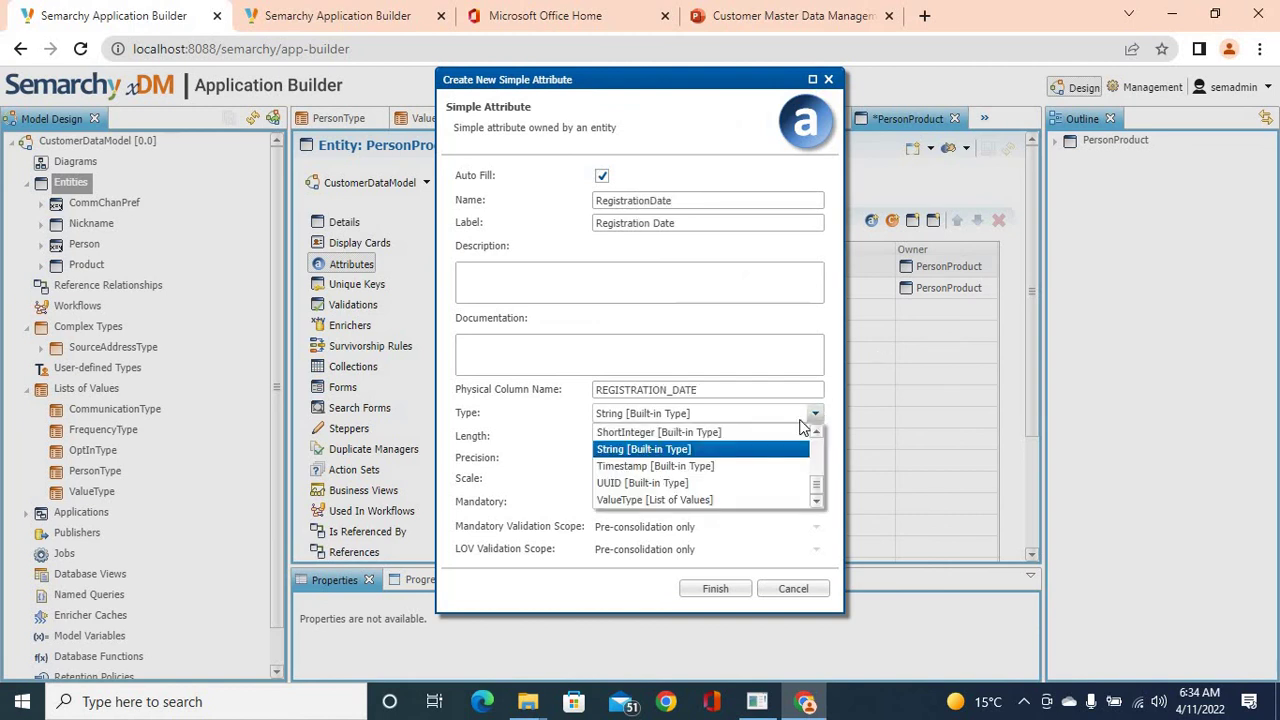
{"action": "scroll", "coordinate": [660, 463], "scroll_direction": "up", "scroll_amount": 2}
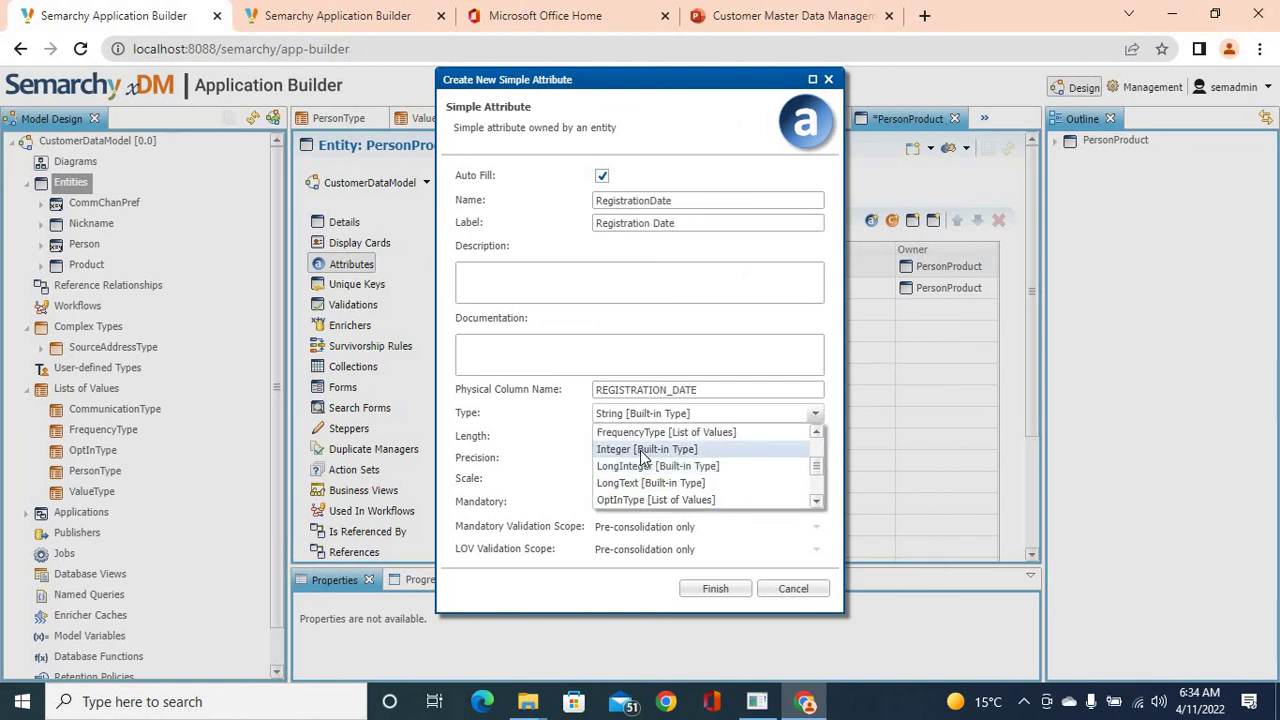
{"action": "scroll", "coordinate": [643, 457], "scroll_direction": "up", "scroll_amount": 2}
{"action": "left_click", "coordinate": [635, 466]}
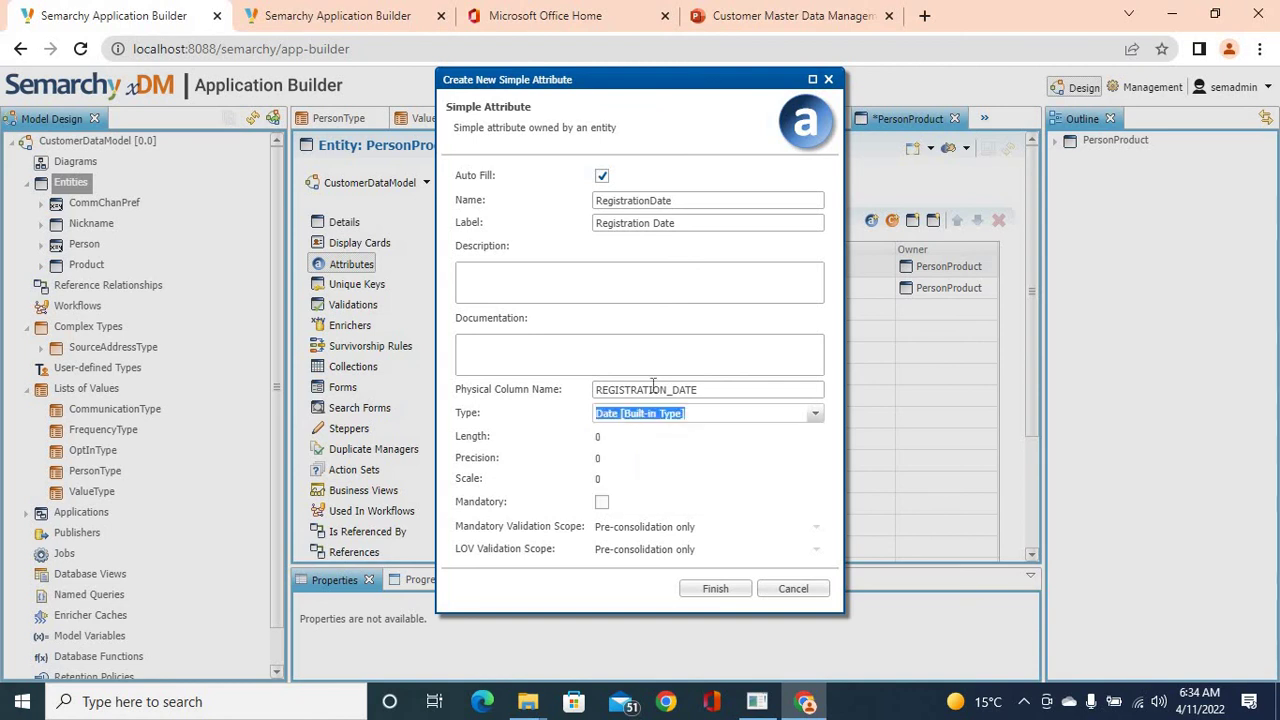
{"action": "left_click", "coordinate": [717, 590]}
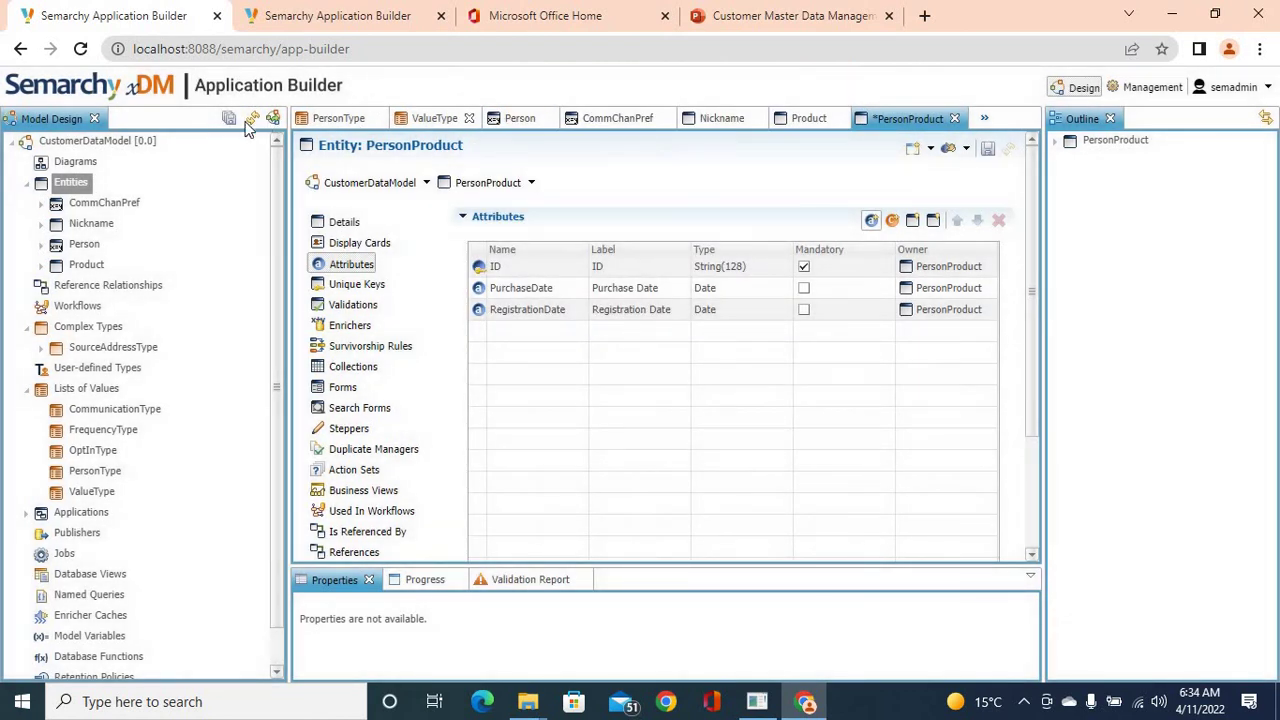
{"action": "left_click", "coordinate": [229, 119]}
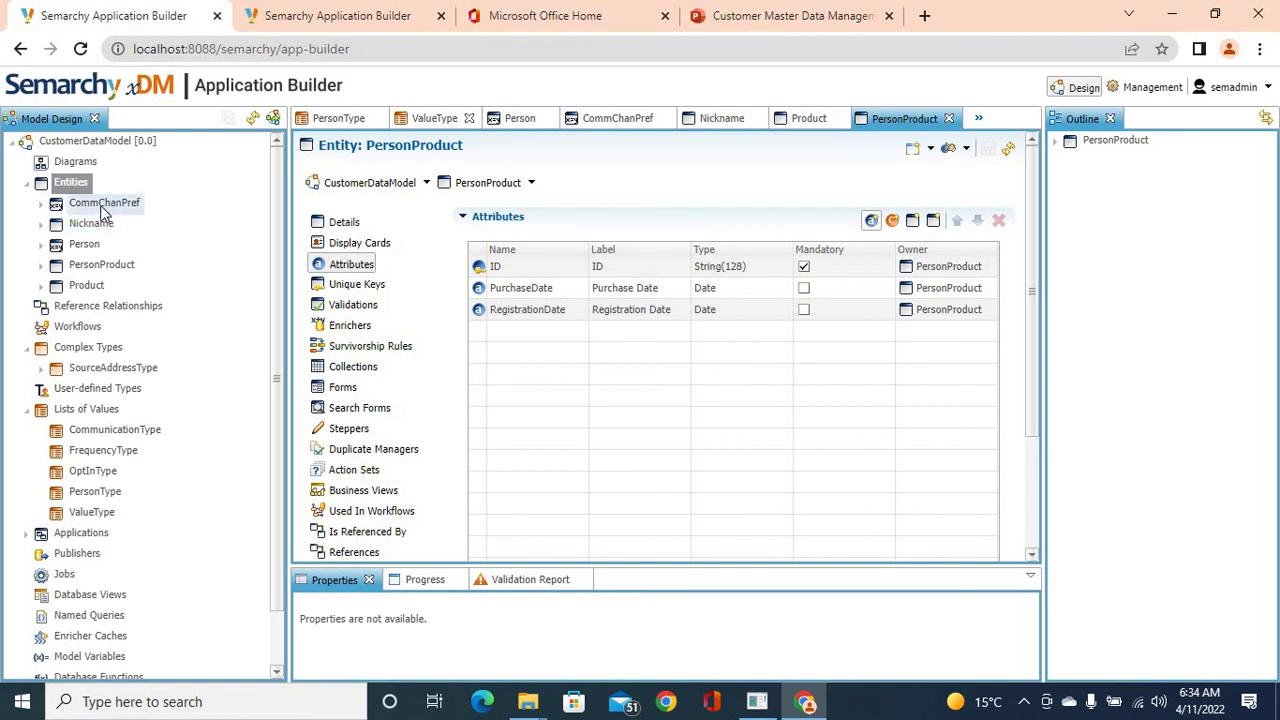
Switch to the PowerPoint presentation to examine the relationships between entities on the Data Model slide
{"action": "left_click", "coordinate": [787, 14]}
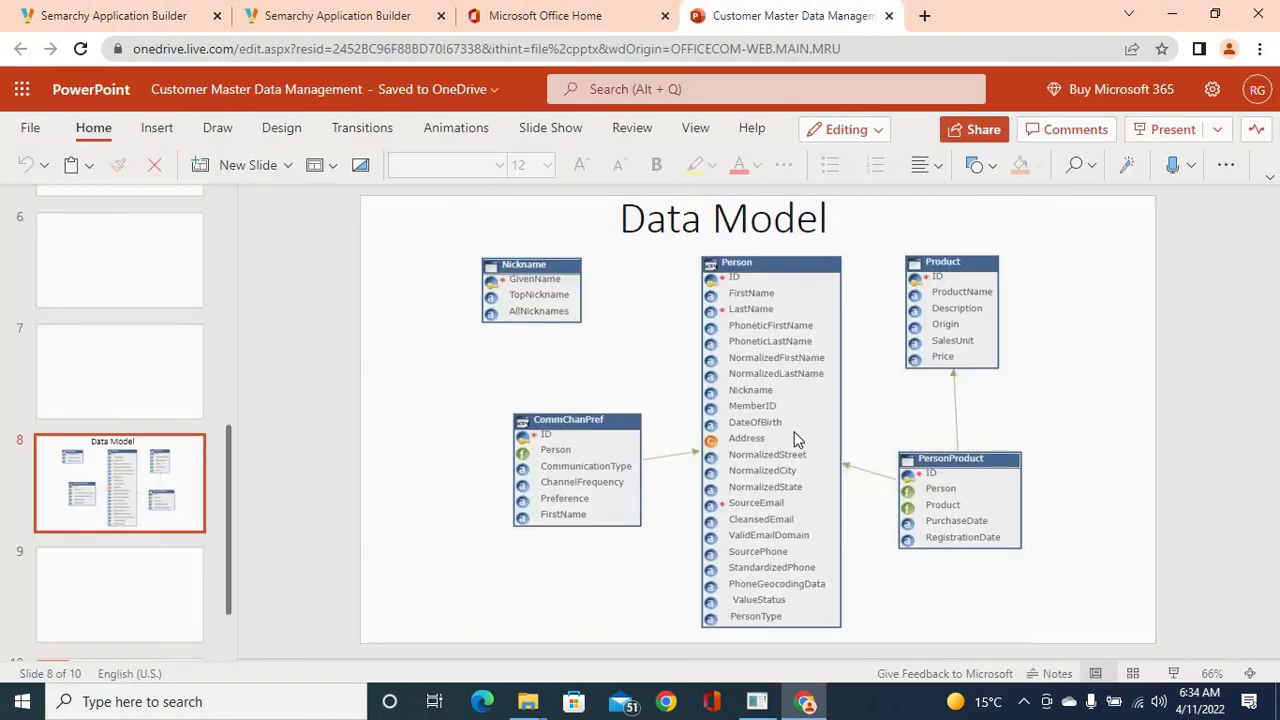